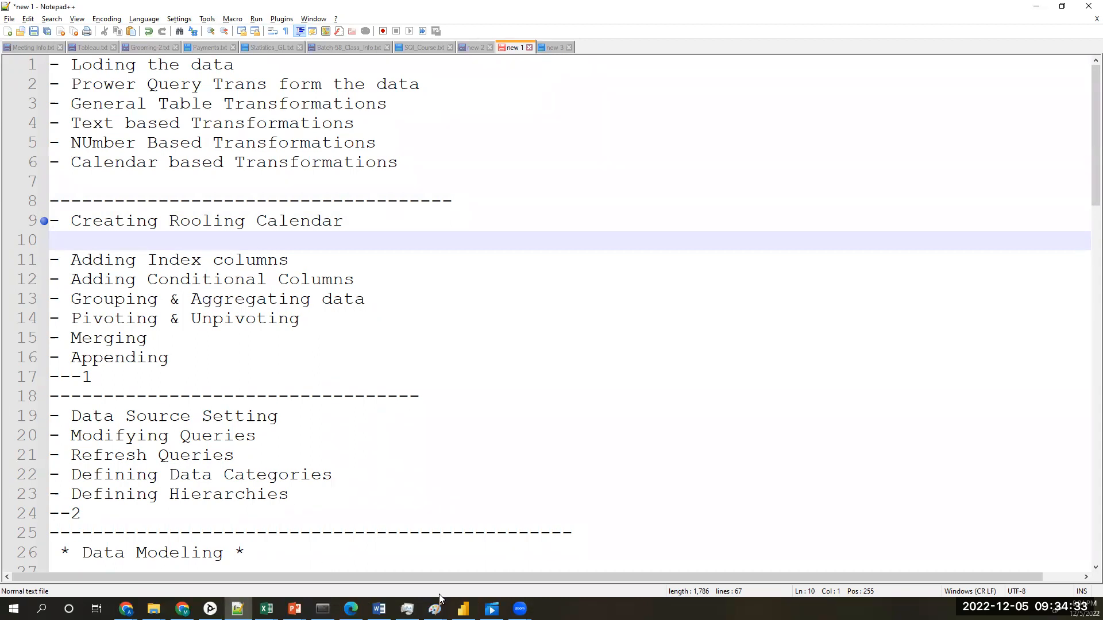
Step: Switch to the Morning_Grouming report in Power BI Desktop and clear the Jupyter notebook window out of the way
left_click(465, 608)
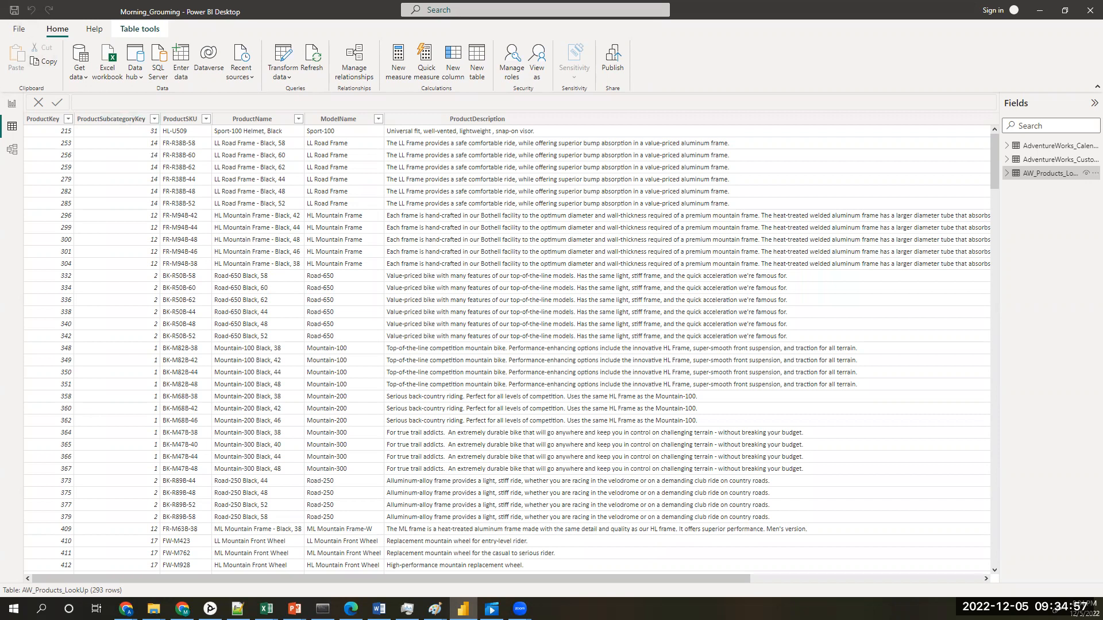
key("alt+Tab")
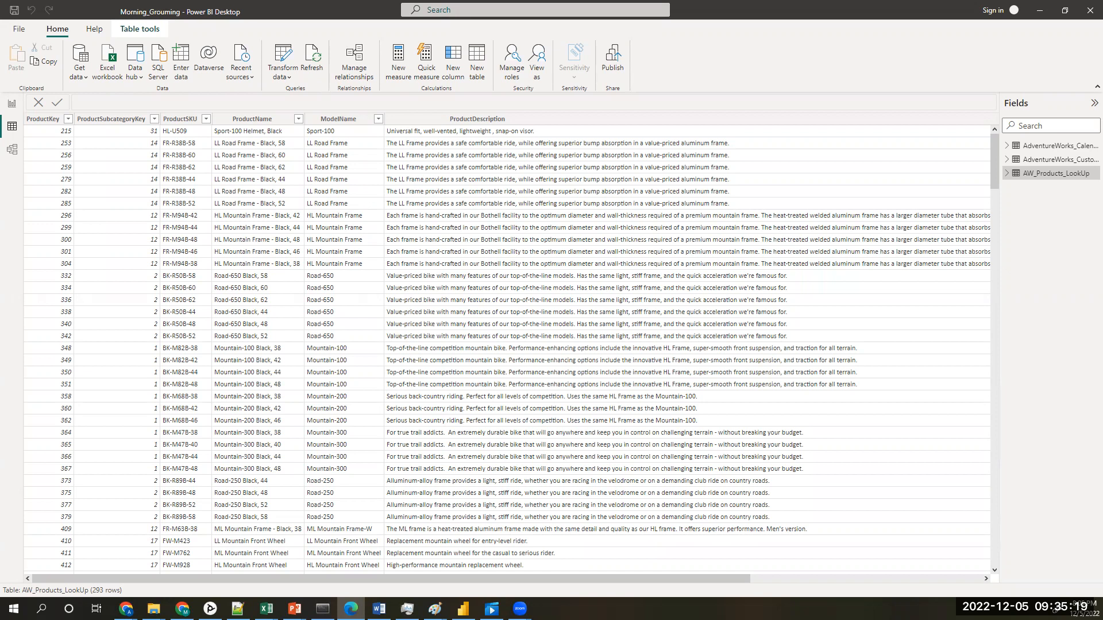
key("alt+Tab")
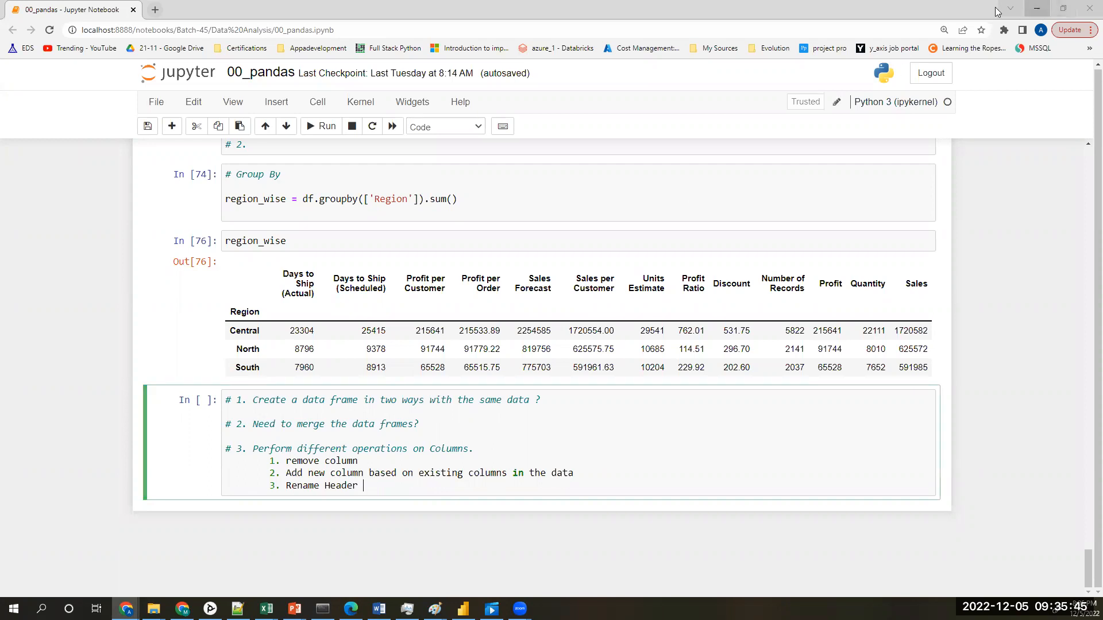
left_click(1036, 10)
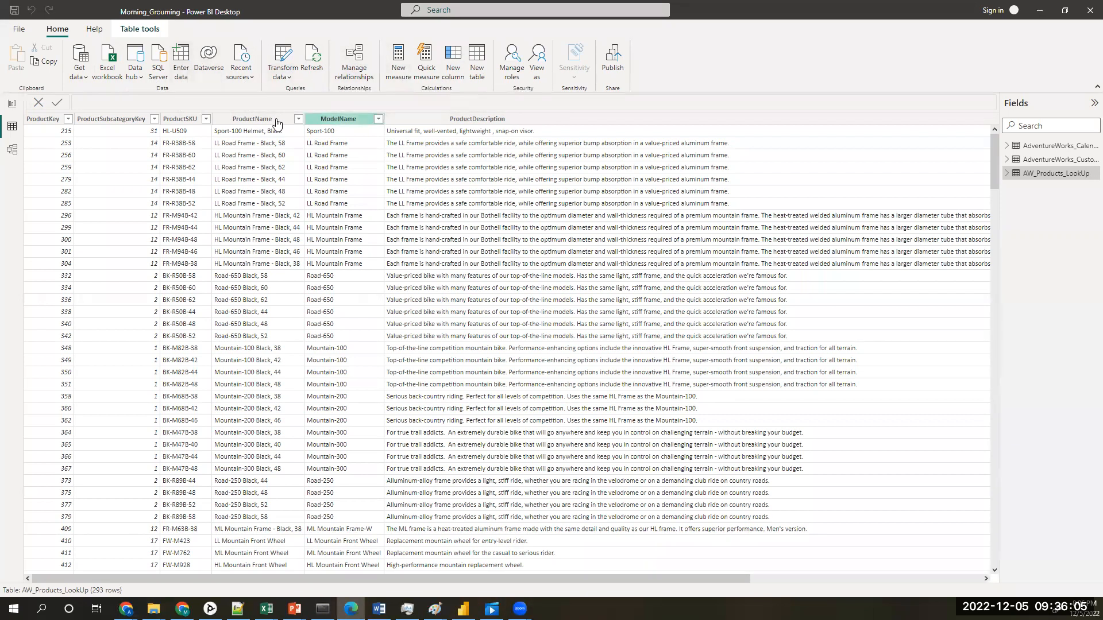
Step: Open the complete list of data source connectors for importing data
left_click(88, 85)
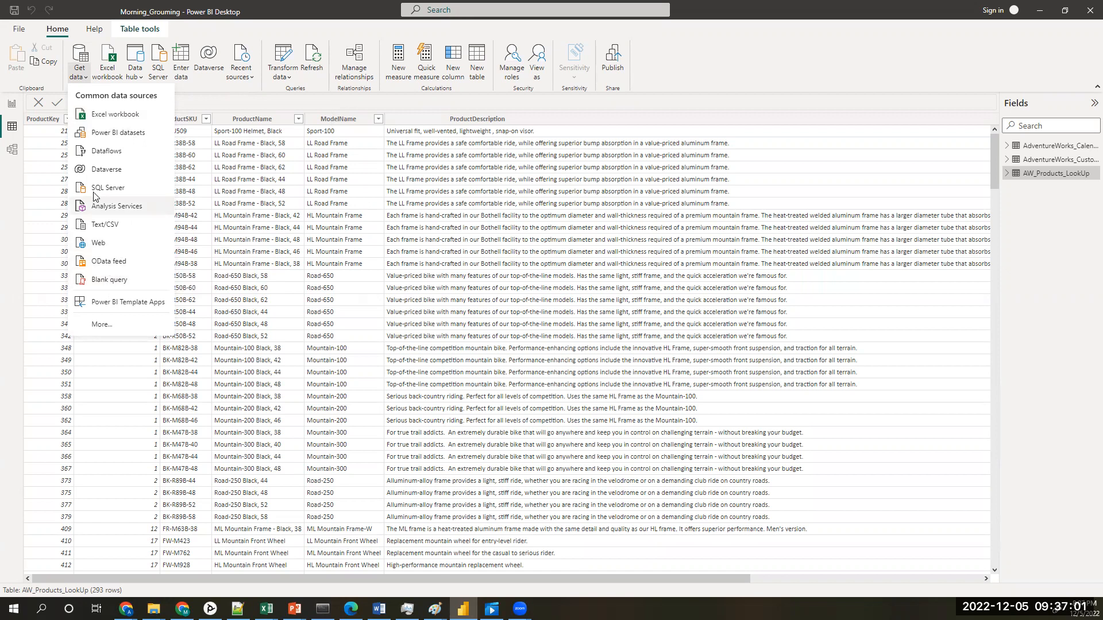
left_click(106, 322)
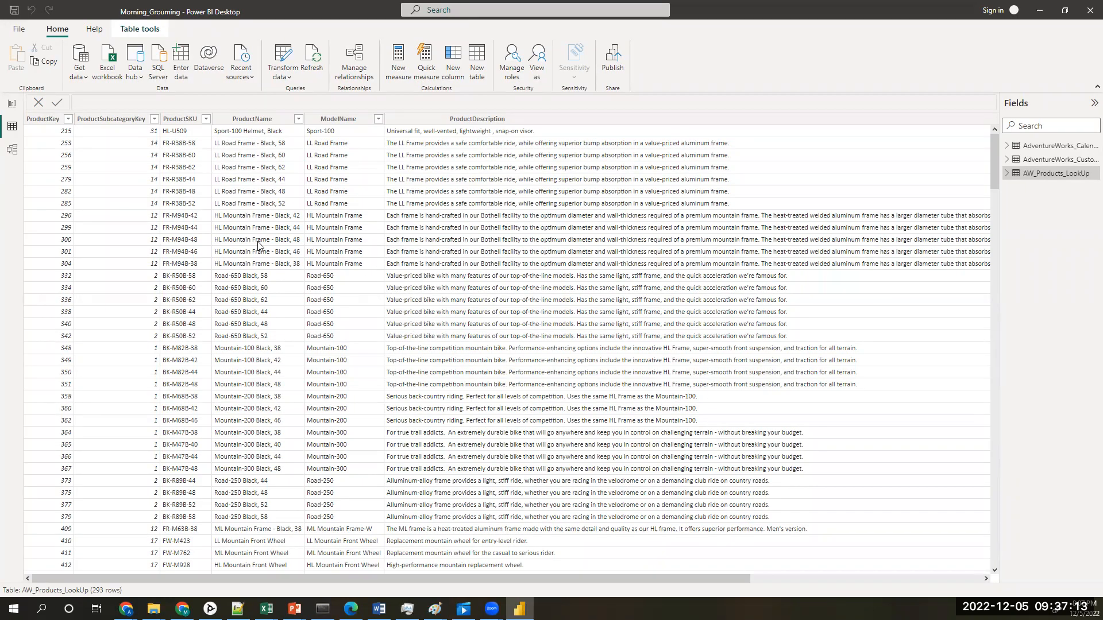
left_click(520, 607)
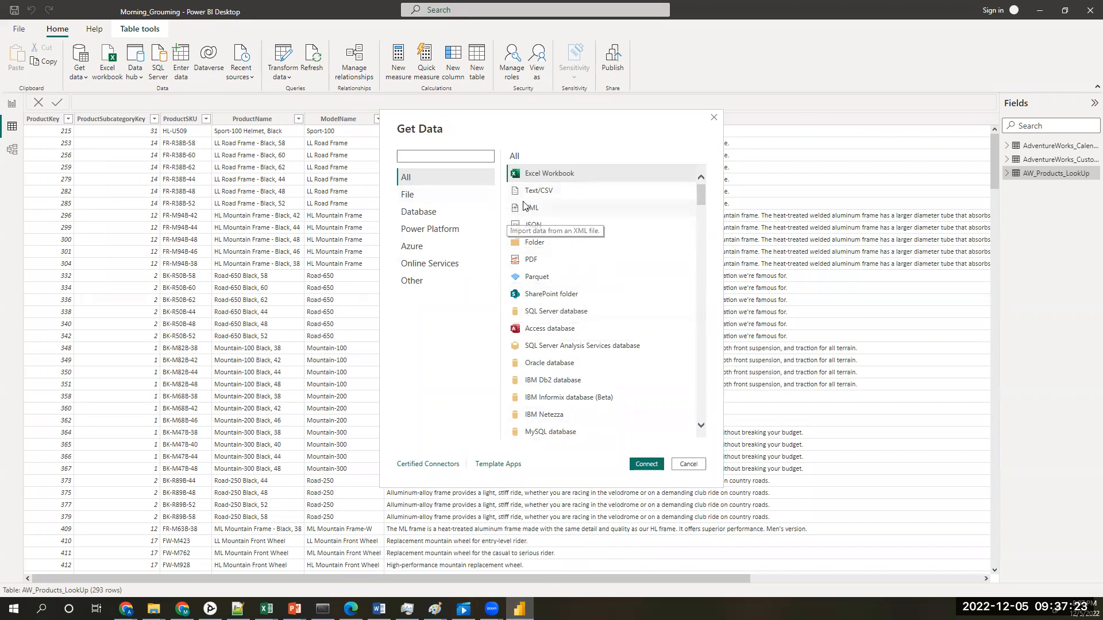
Step: Review the available connectors in the File, Database, Power Platform, Azure and Online Services categories
left_click(455, 198)
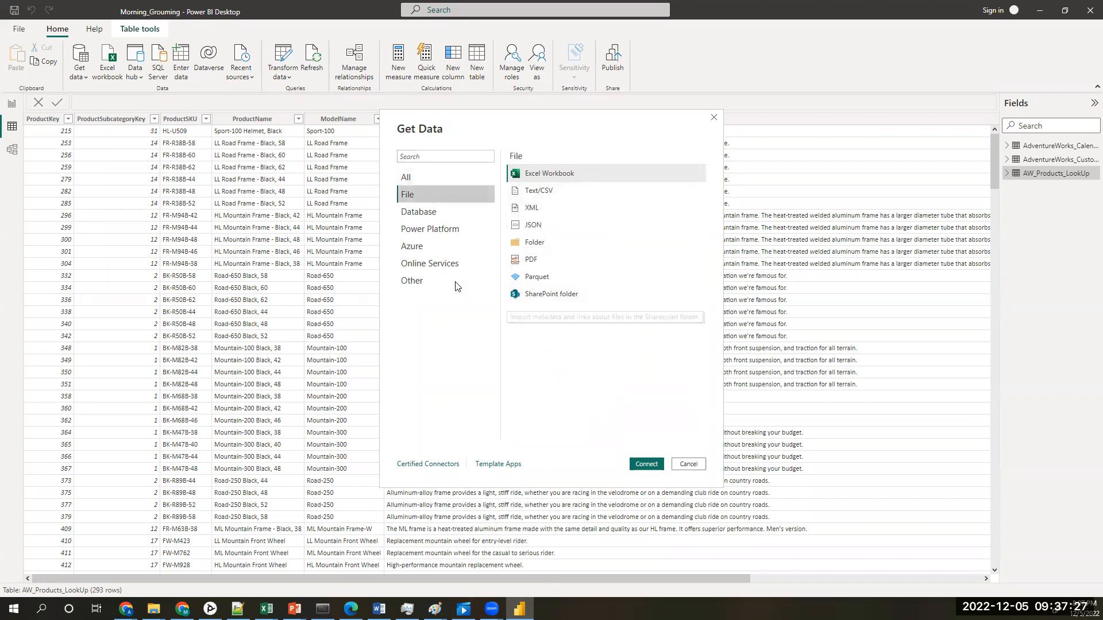
left_click(431, 213)
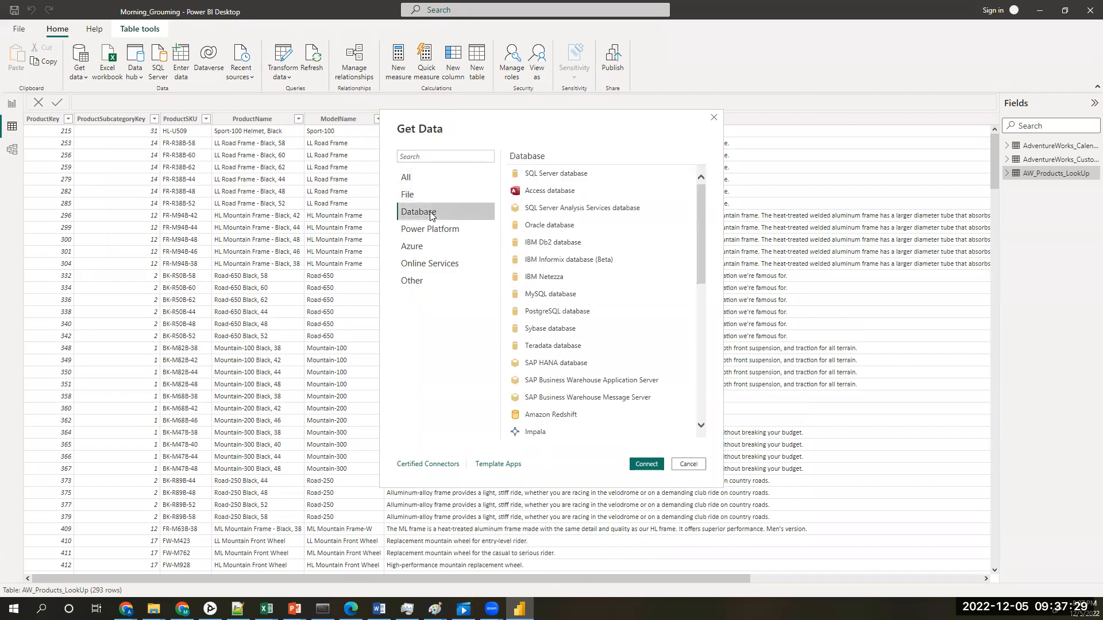
left_click(428, 232)
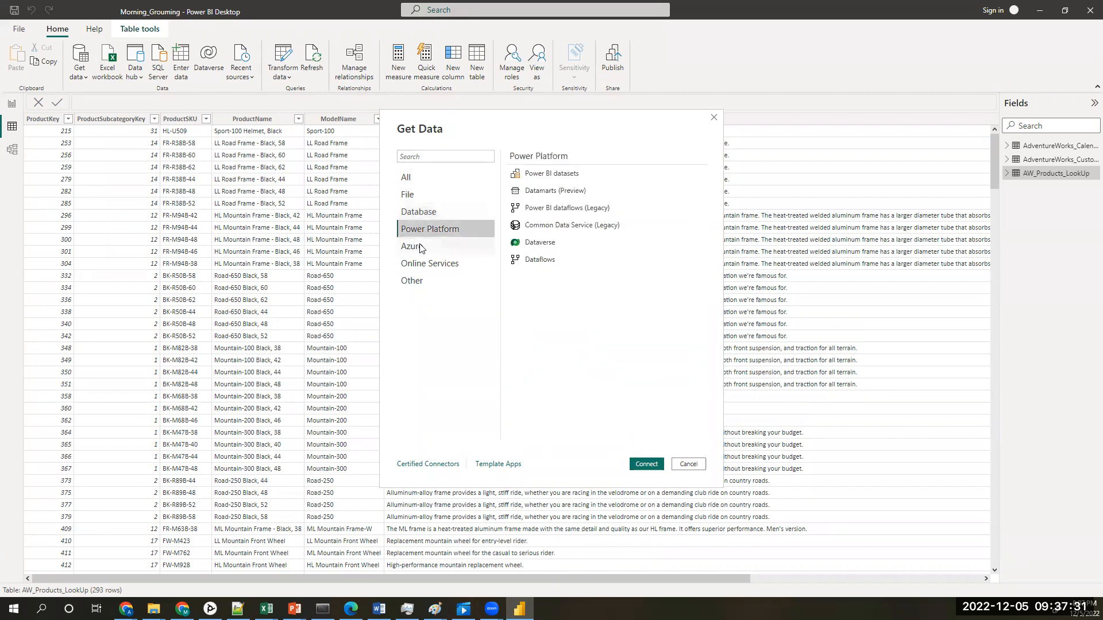
left_click(420, 247)
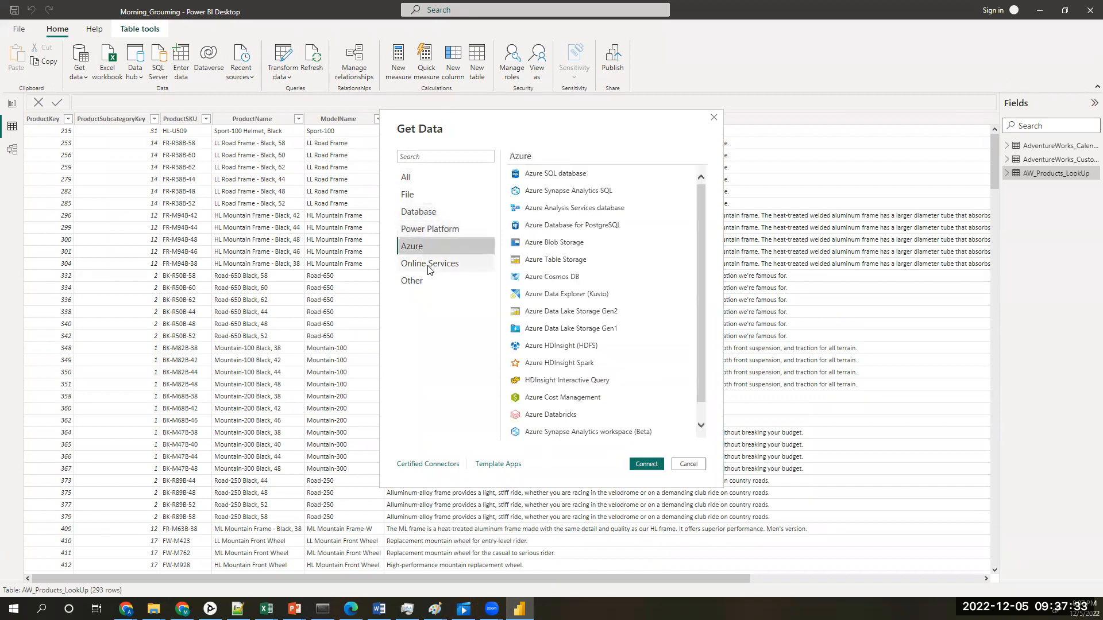
left_click(428, 269)
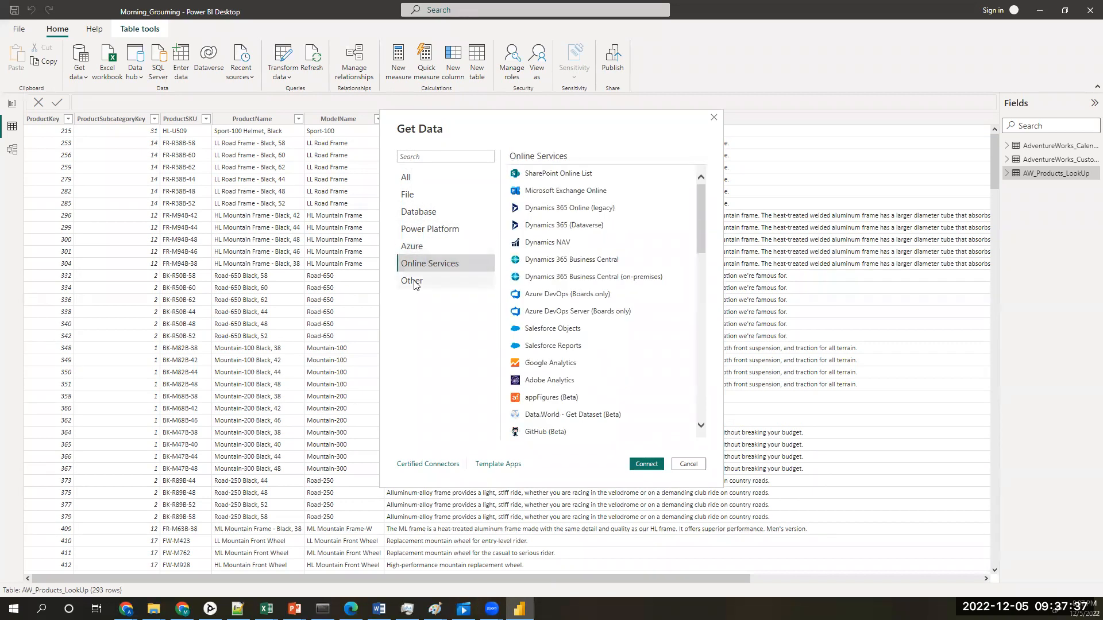
Step: Create a Blank Query from the Other category of data sources
left_click(414, 282)
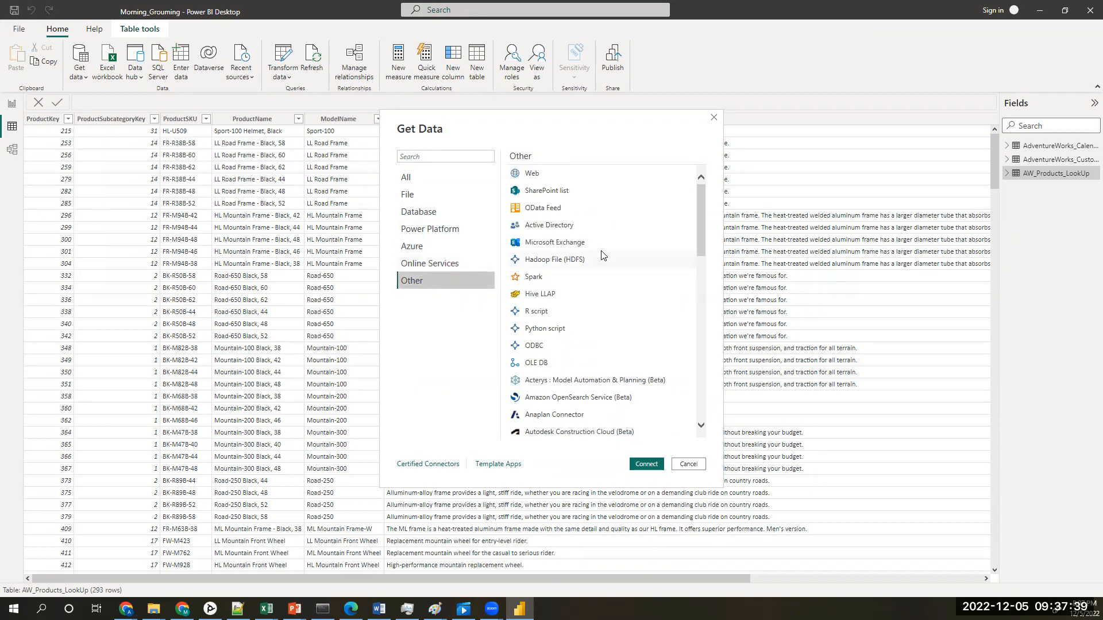
scroll(601, 255, "down", 10)
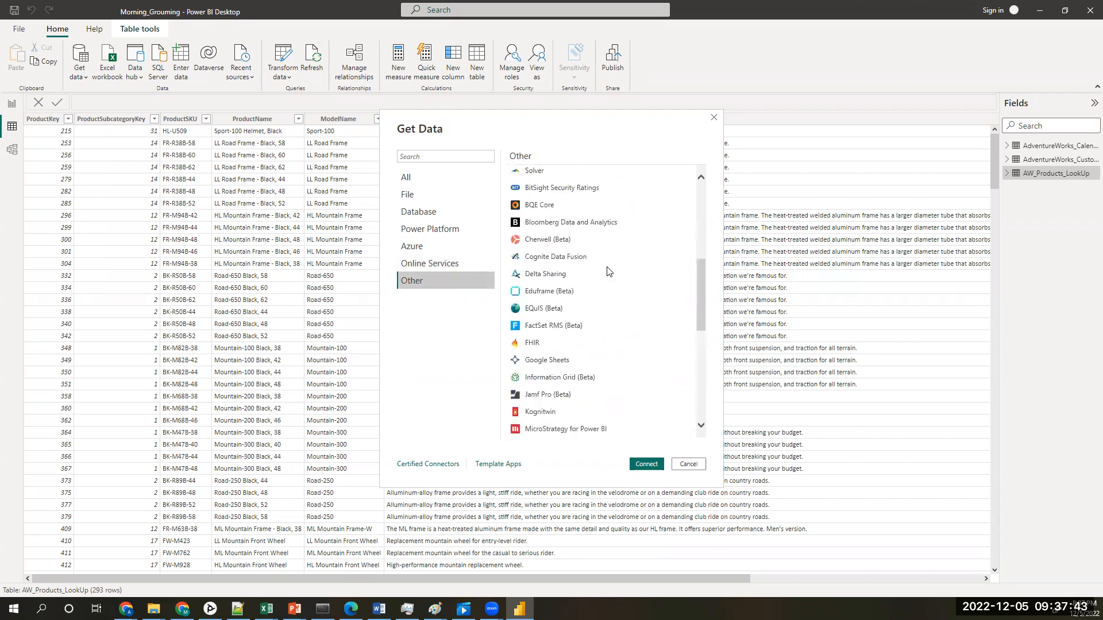
scroll(609, 271, "down", 10)
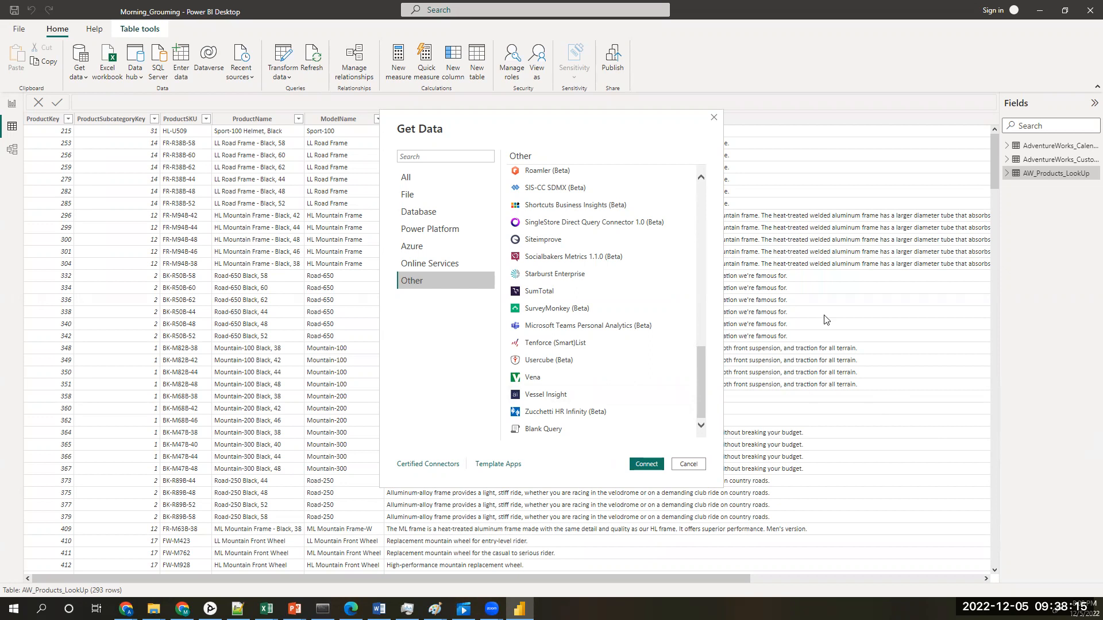
left_click(553, 432)
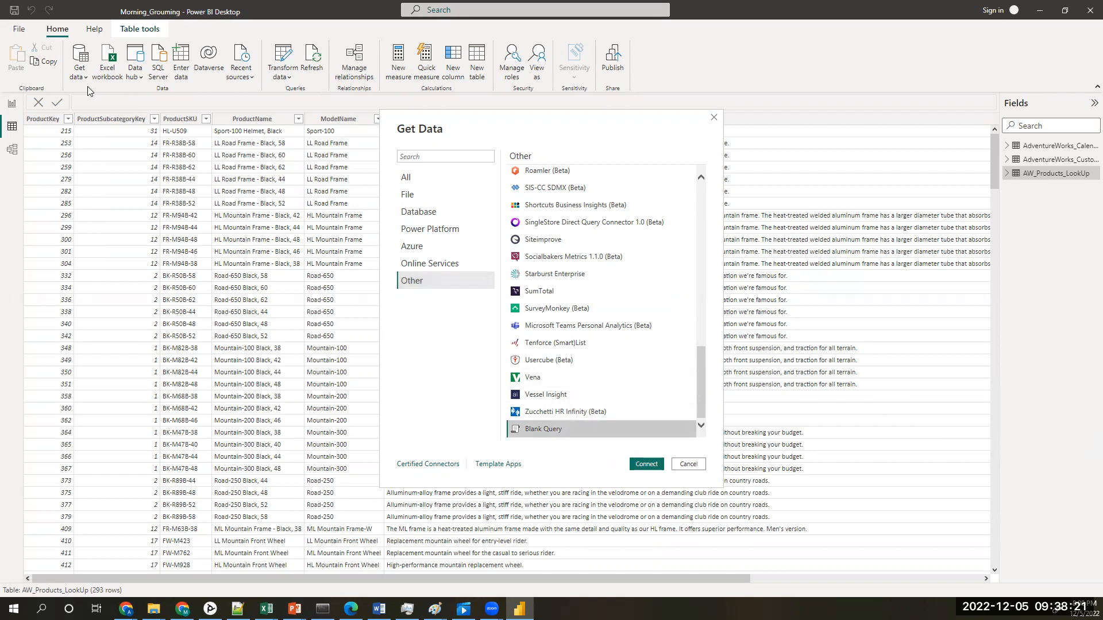
left_click(642, 464)
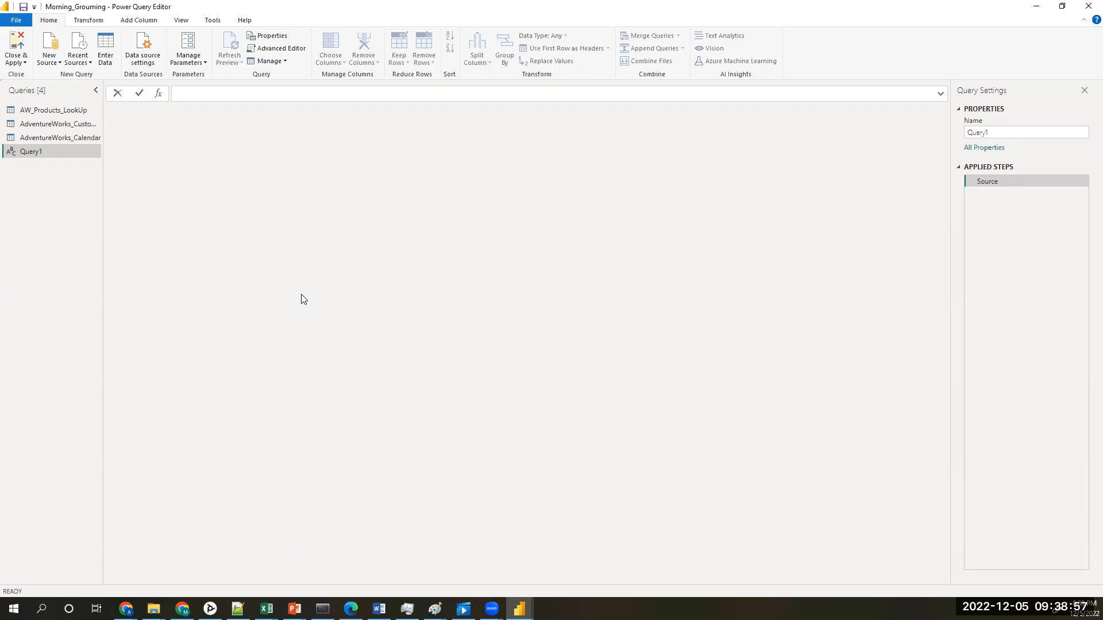
Step: Define the source of the blank query as the start date with the formula =#date(2018,1,1)
type("=")
key("shift+F10")
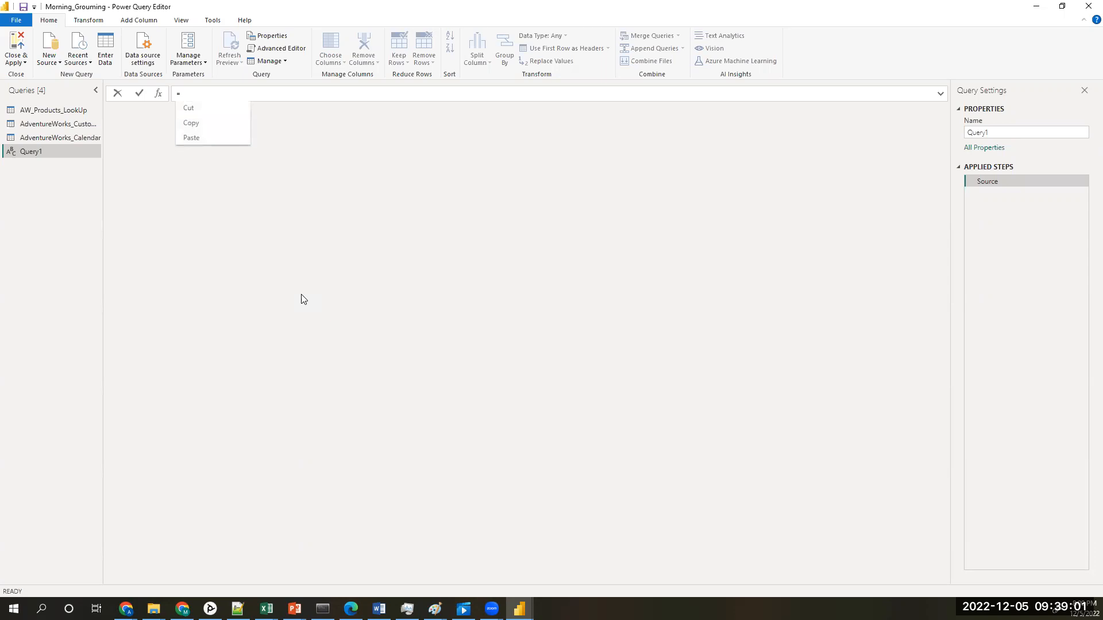
left_click(237, 92)
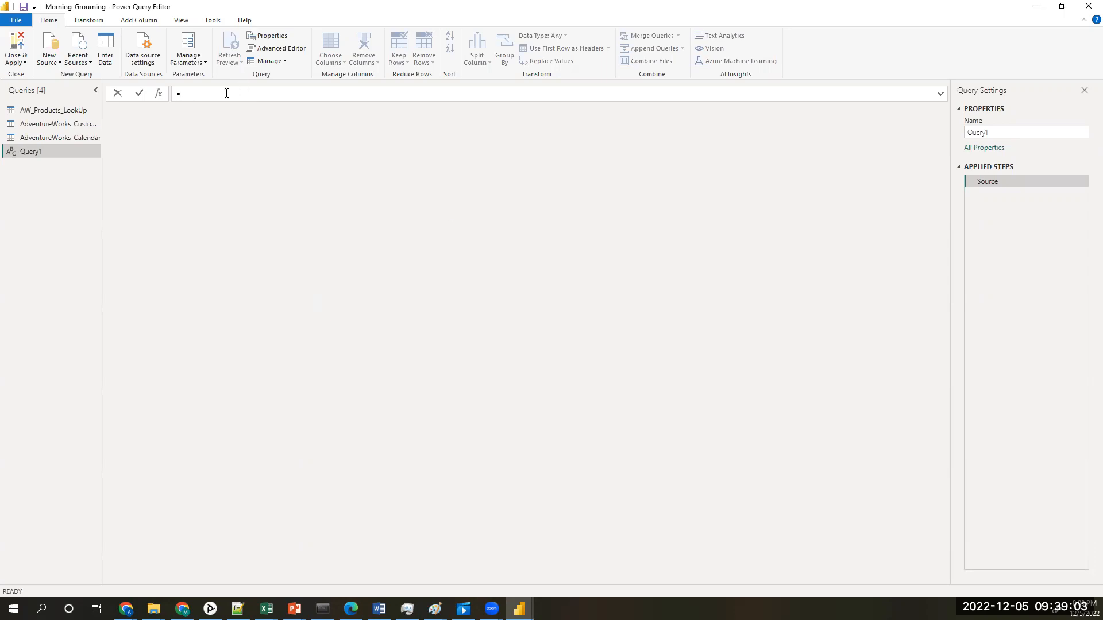
type("#date(")
type("2018,1,1")
key("Return")
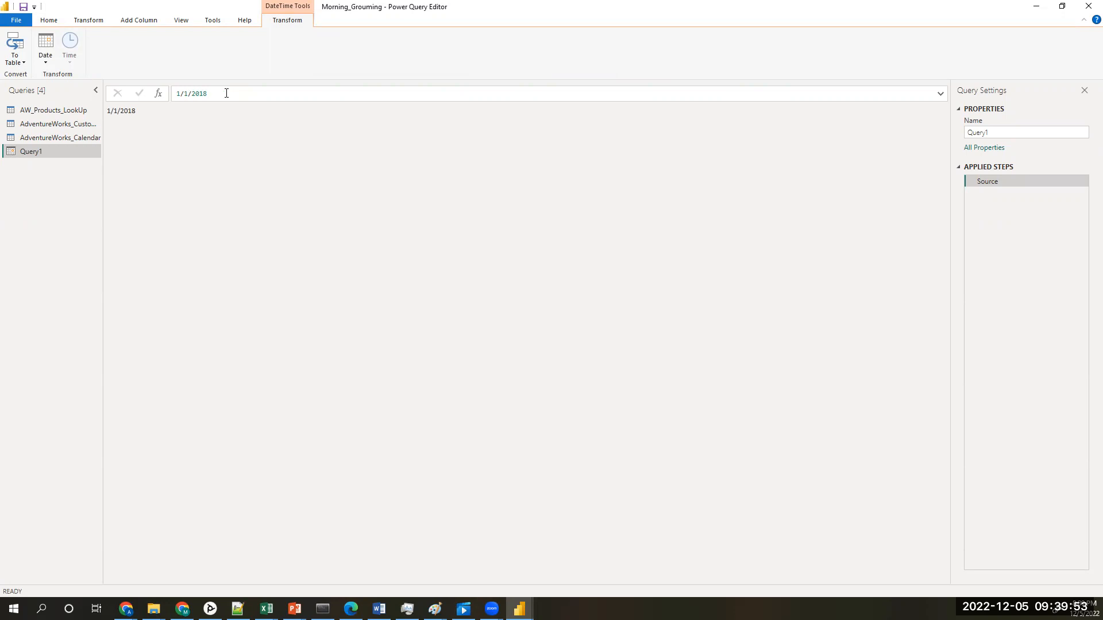
Step: Add a custom step to the query and begin its formula with List.Dates, using Source as the start date
left_click(159, 95)
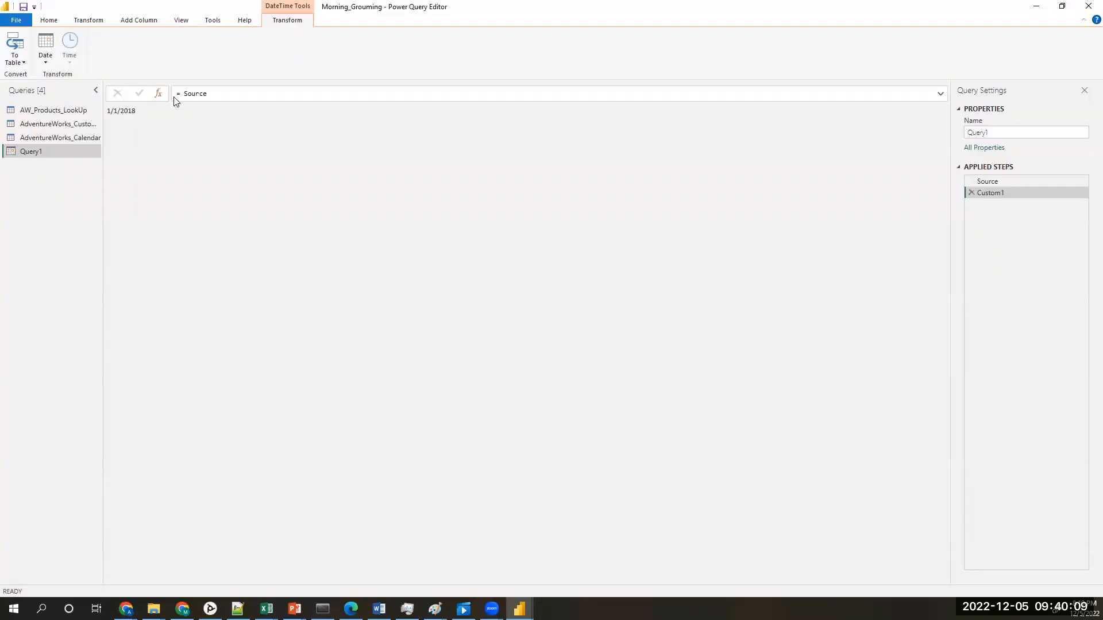
left_click(187, 95)
key("Left")
type("List.Date")
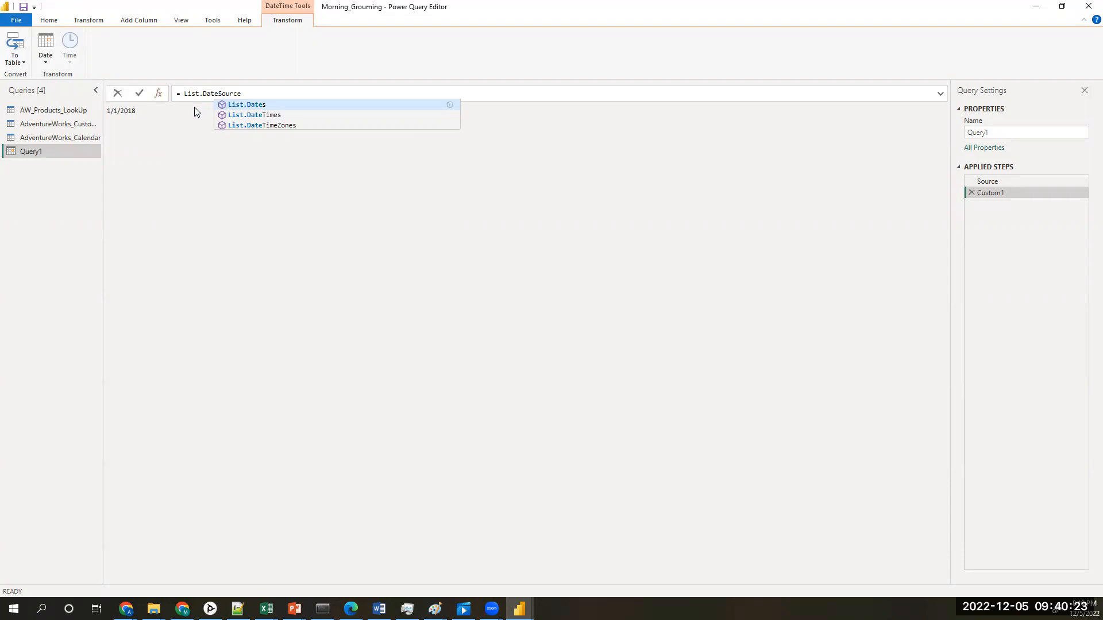
type("s")
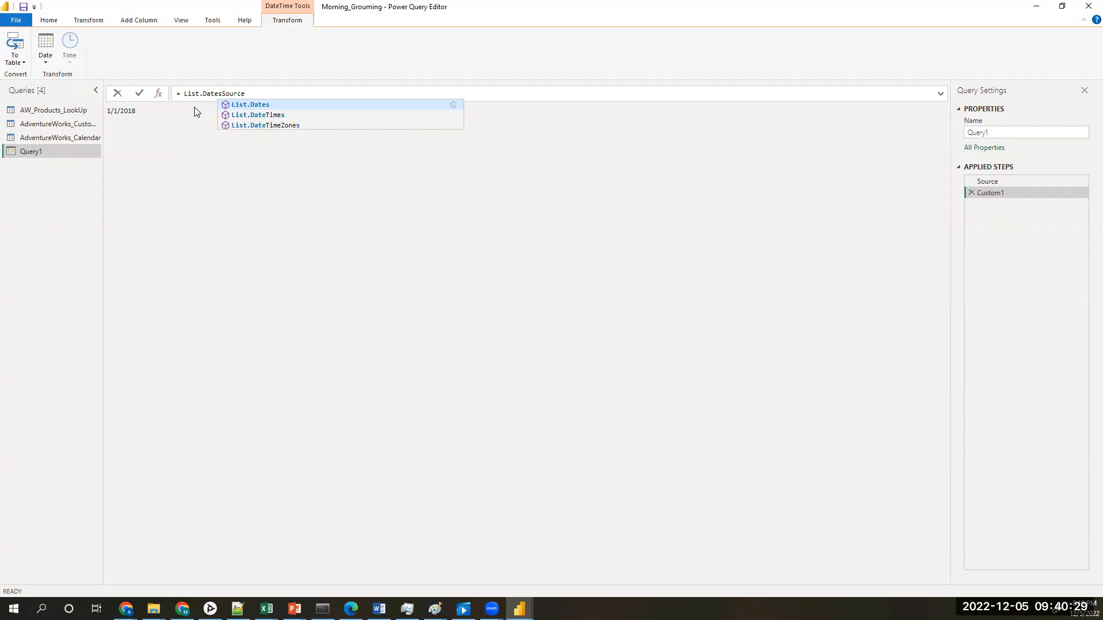
type("(")
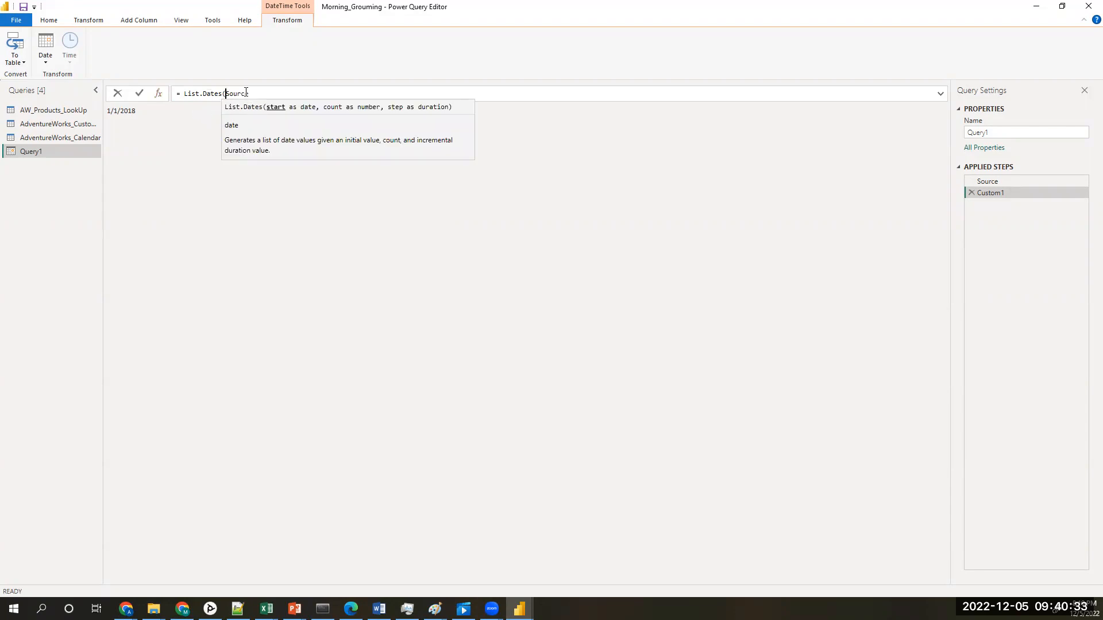
left_click(268, 95)
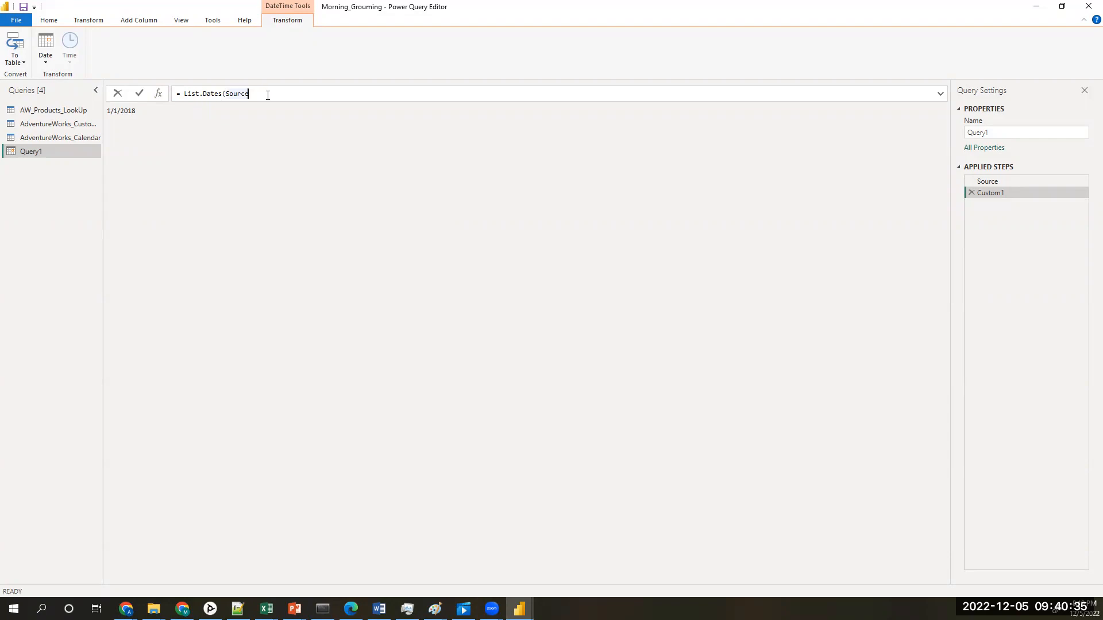
Step: Continue the List.Dates formula with a second argument, the count, beginning with the Number.From function
type(", ")
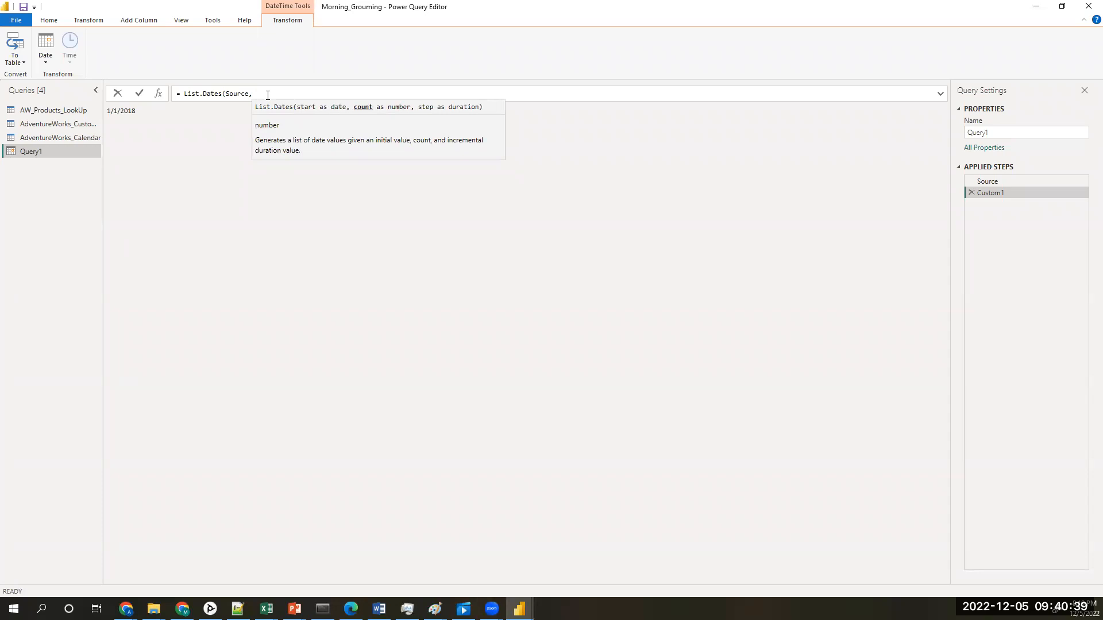
type("Number")
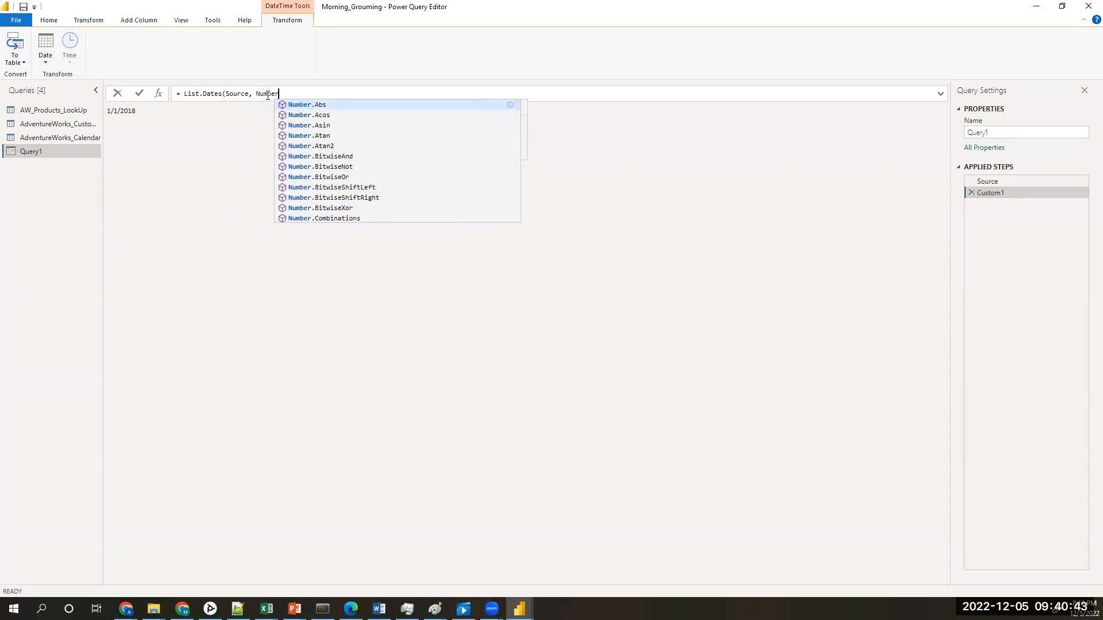
type(".Fr")
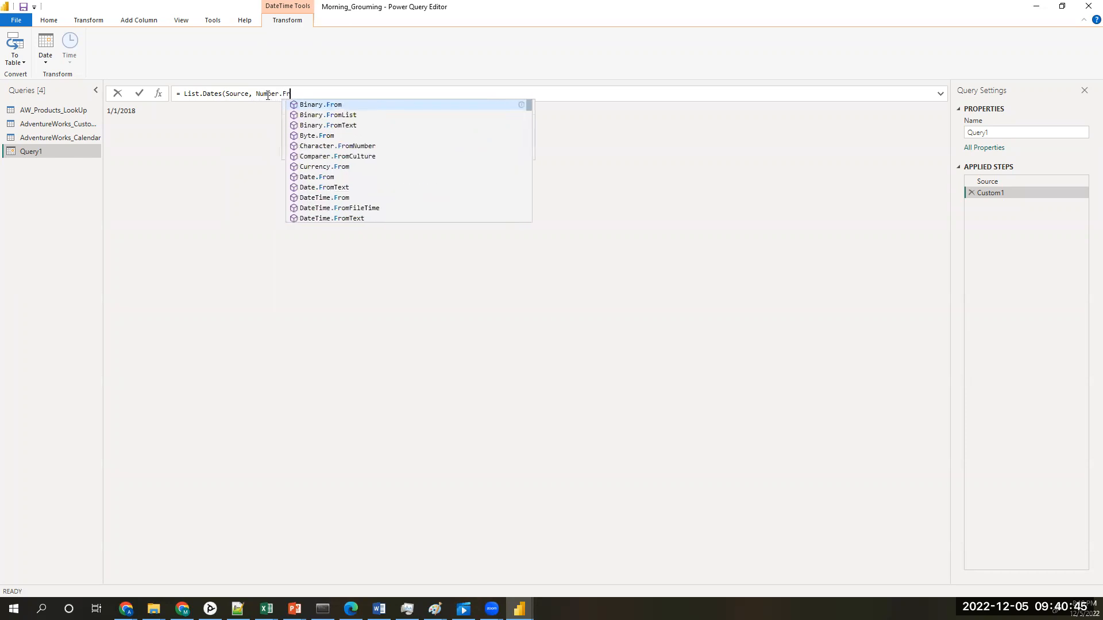
type("opm")
key("BackSpace")
key("BackSpace")
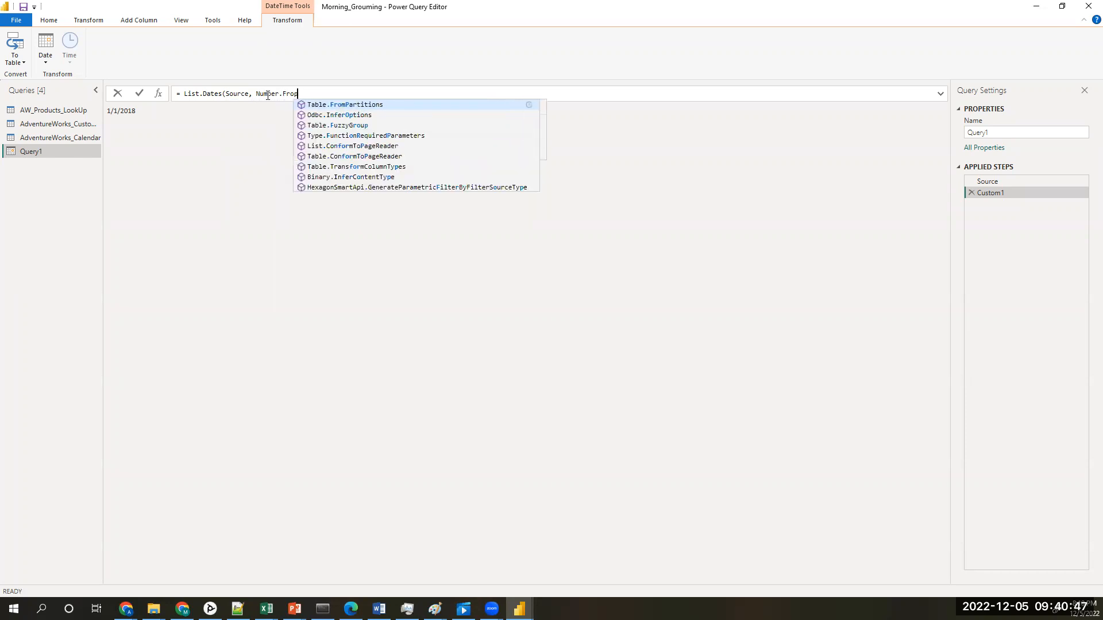
type("m")
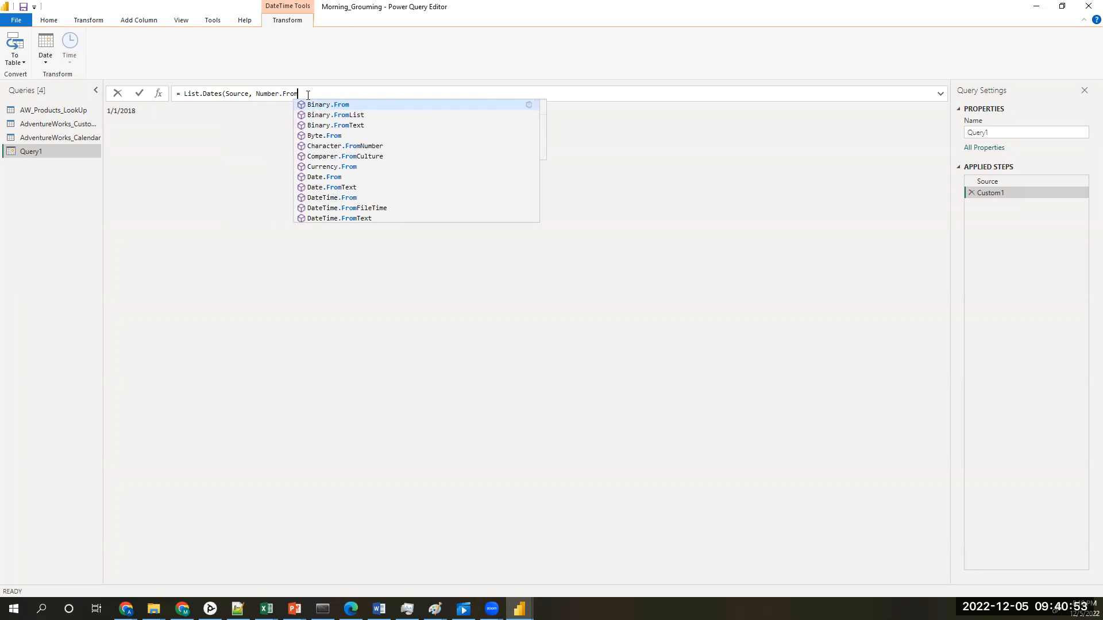
type("(")
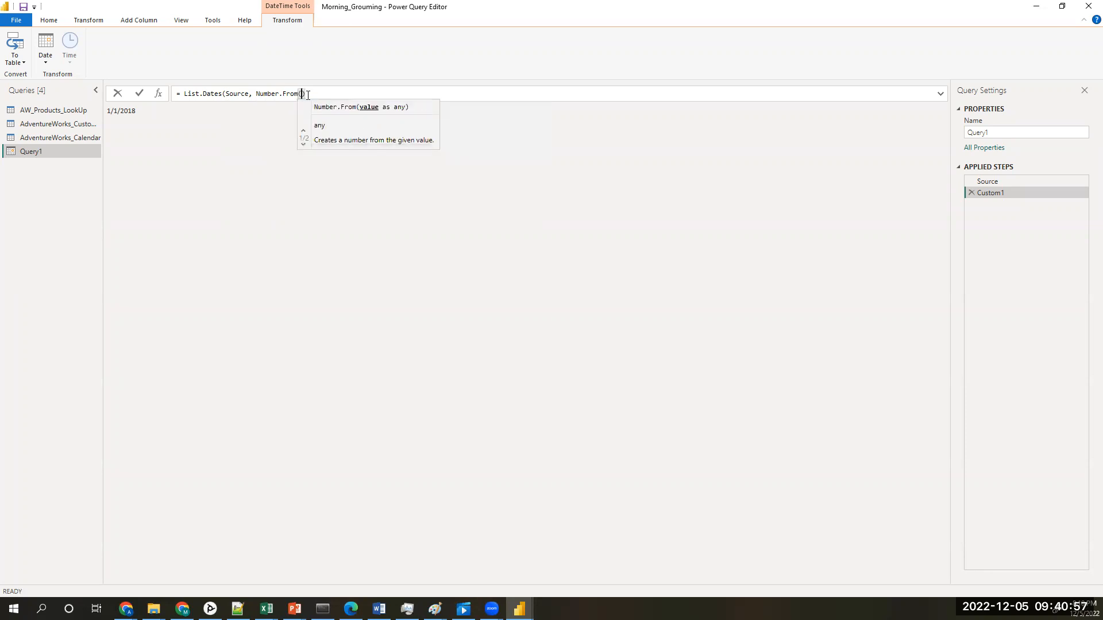
type("Date")
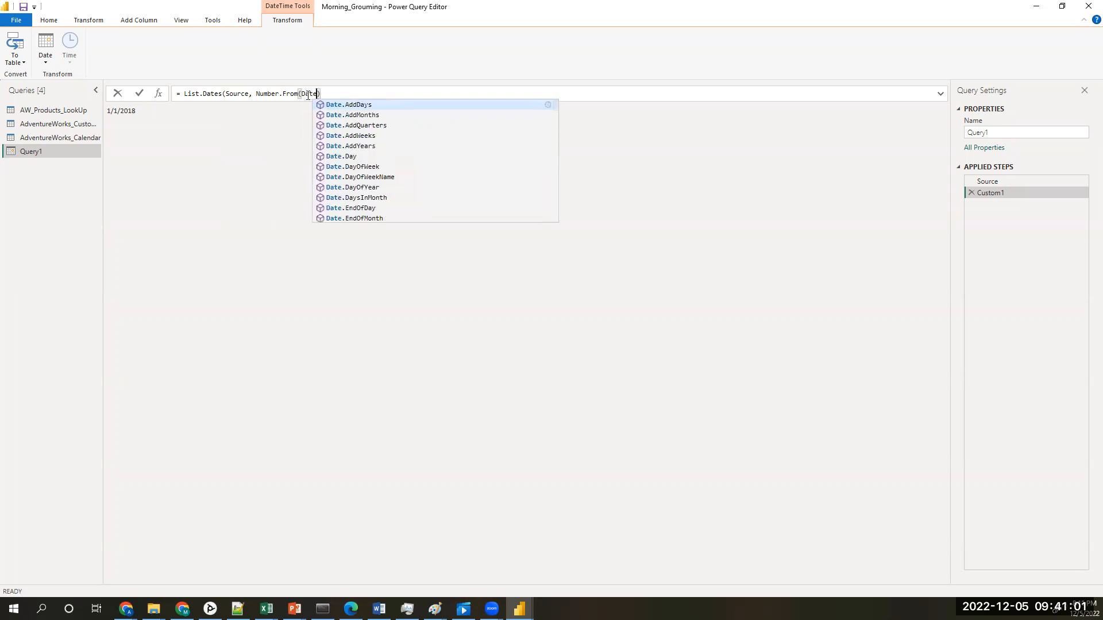
type("Time")
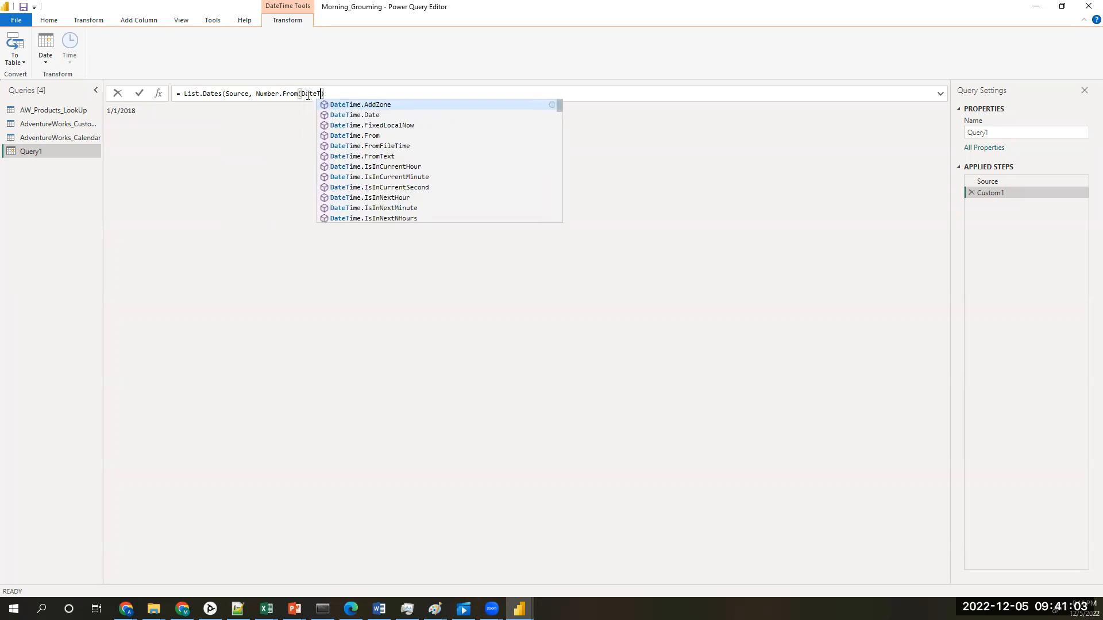
Step: Fill the Number.From function with DateTime.LocalNow() to convert the current date to a number
type(".l")
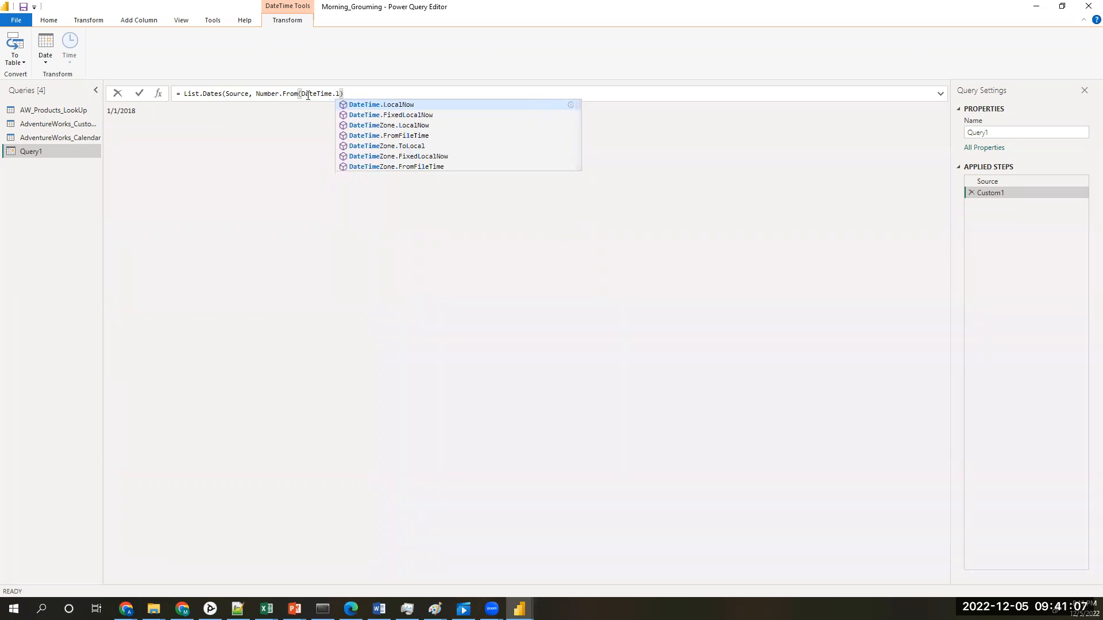
left_click(397, 106)
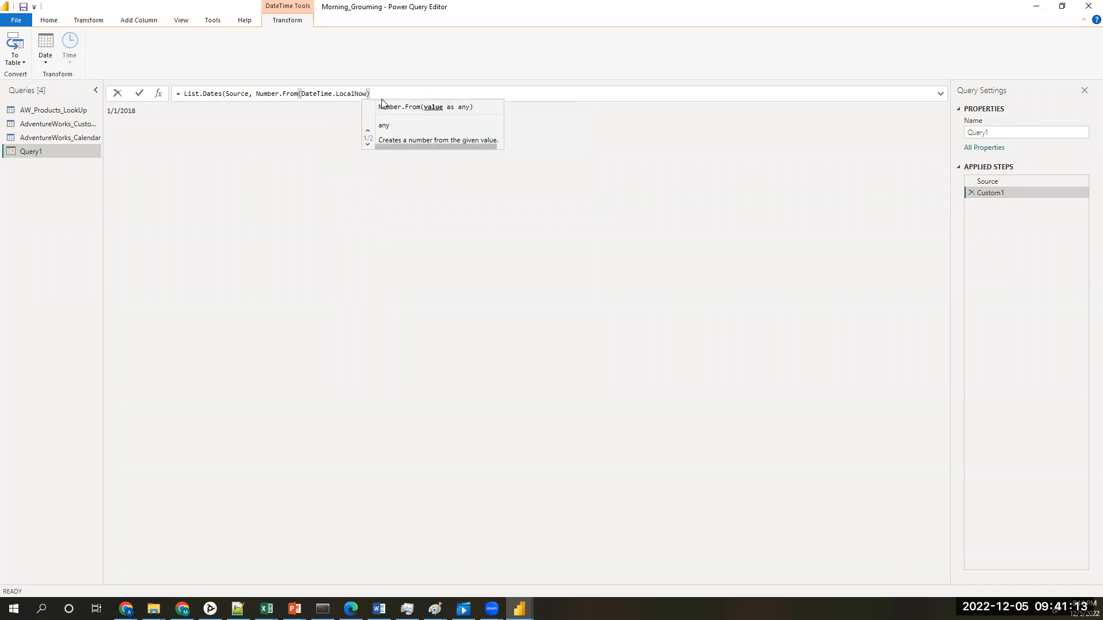
type("(")
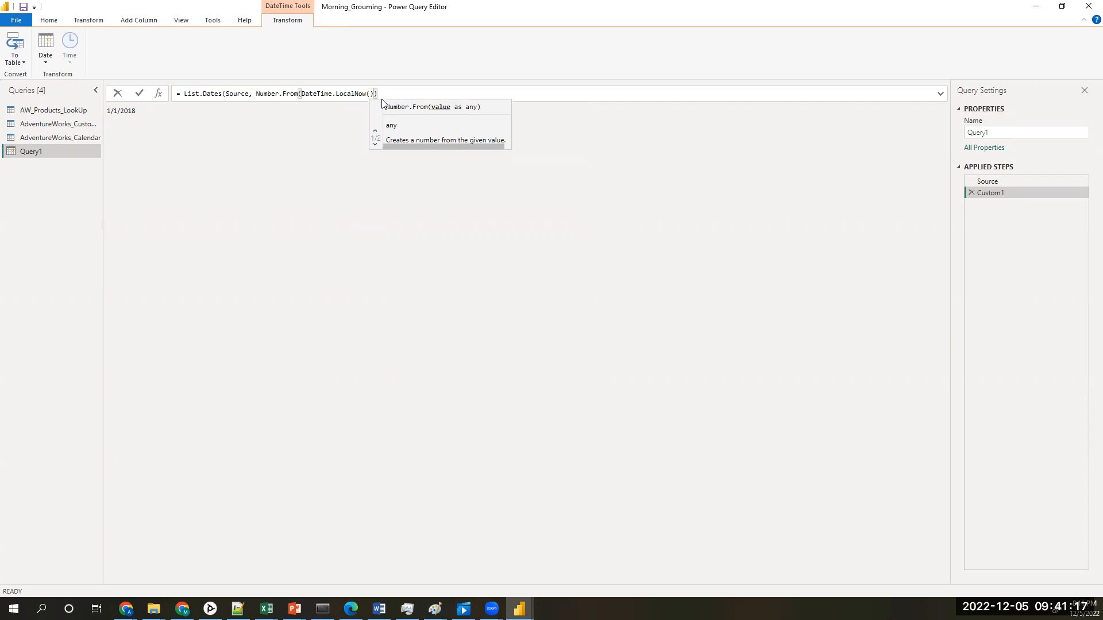
type("))")
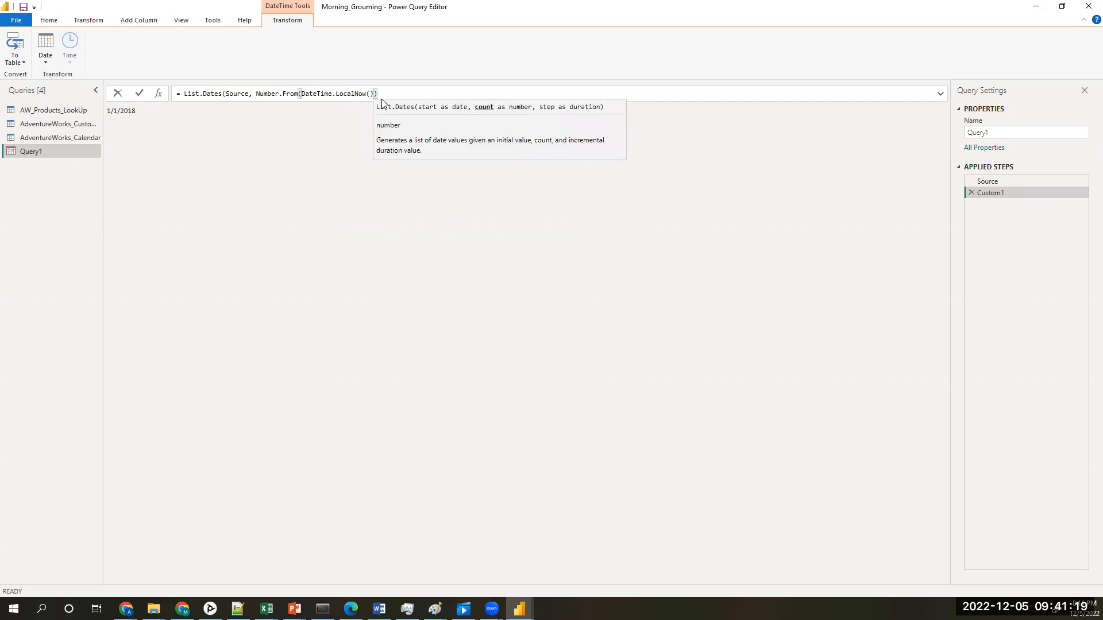
type("-")
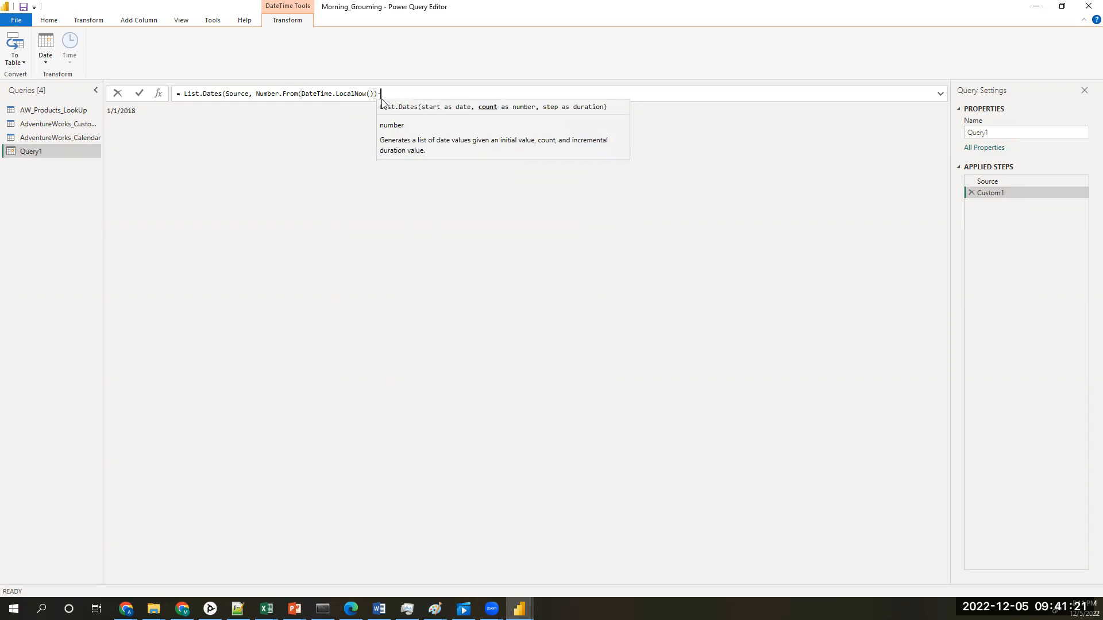
type("N")
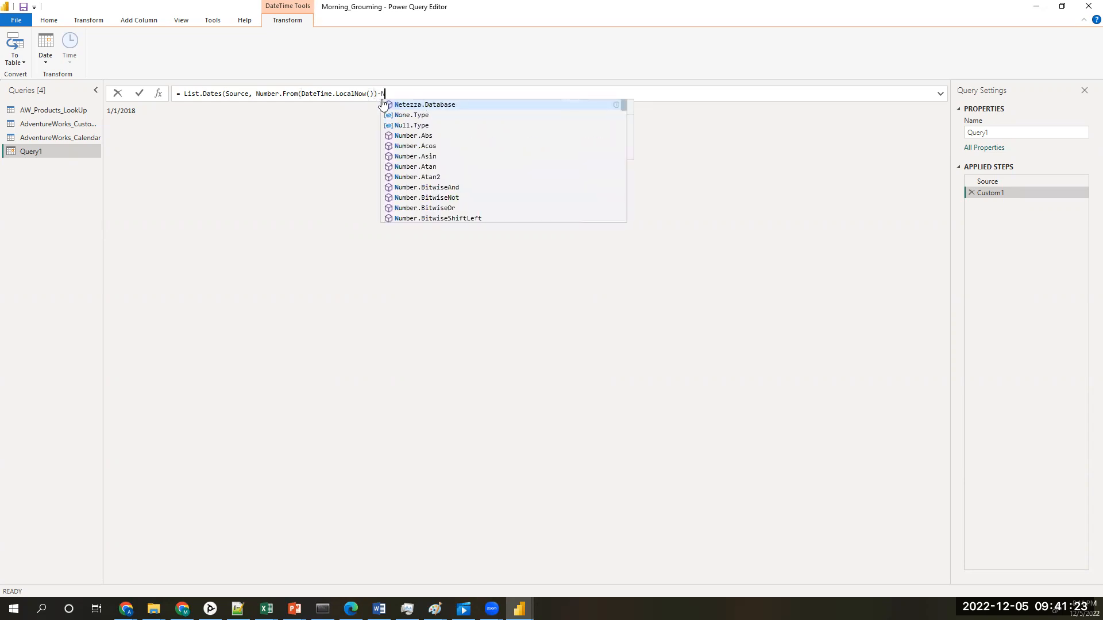
type("um")
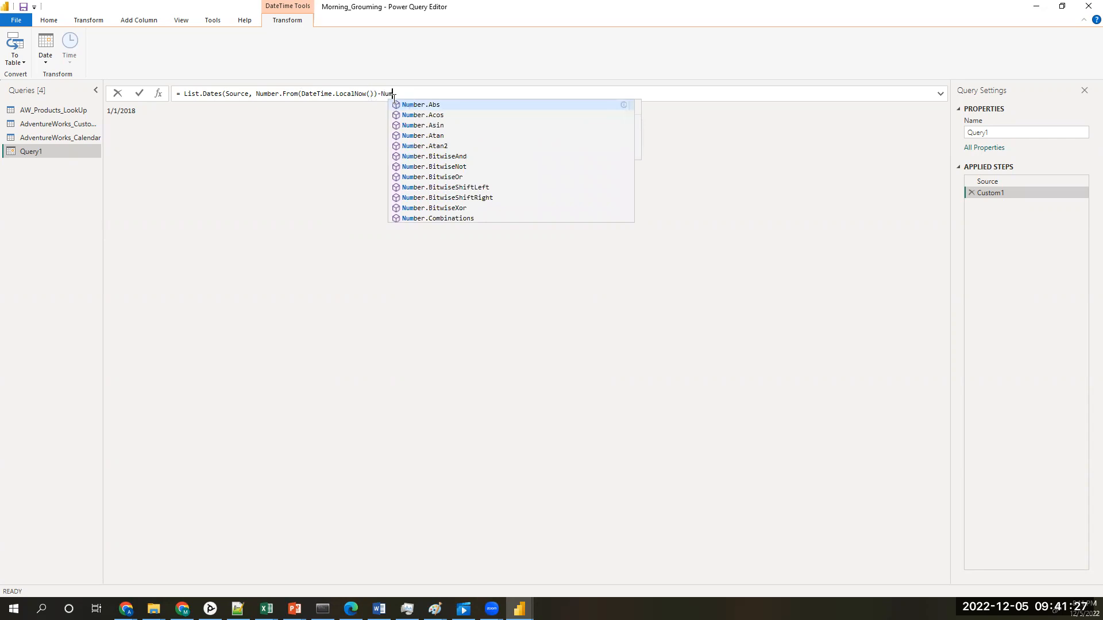
type("ber")
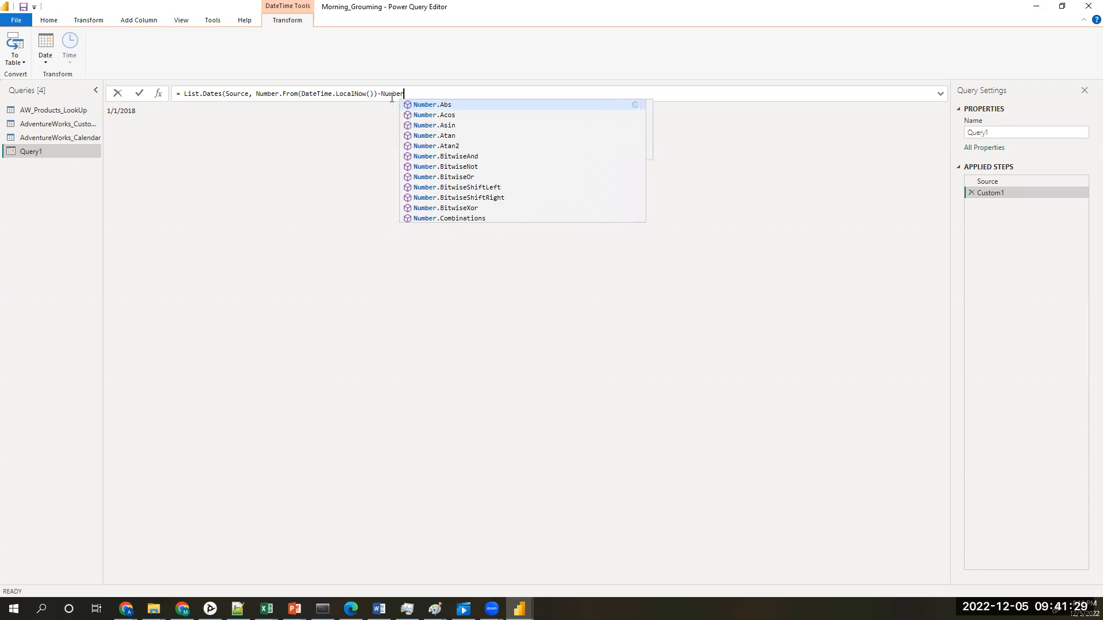
type(".From")
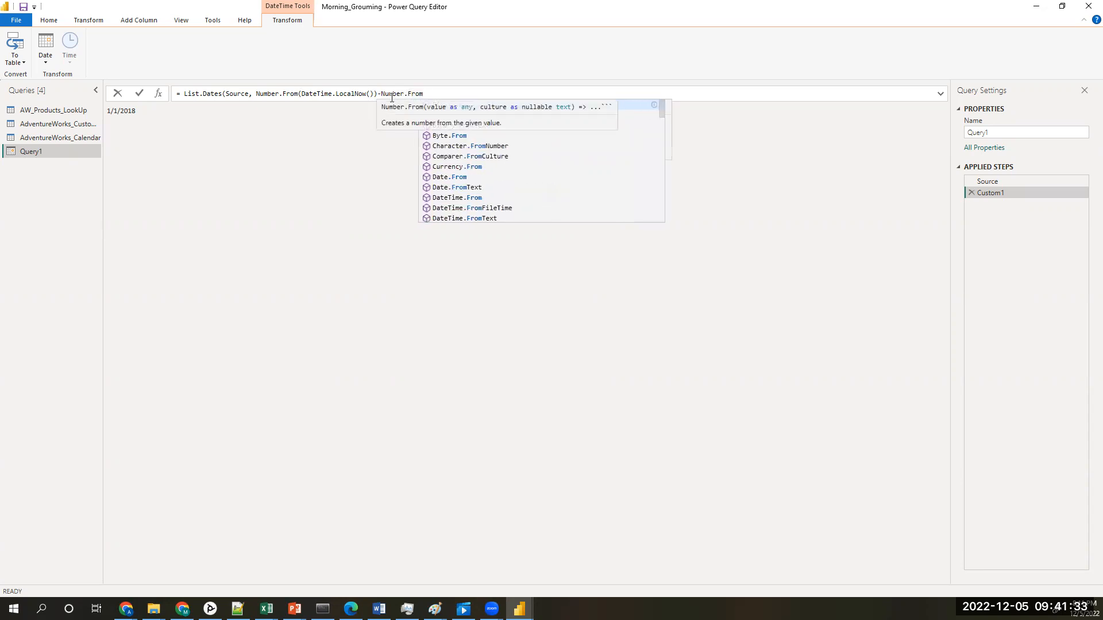
type("(Sou")
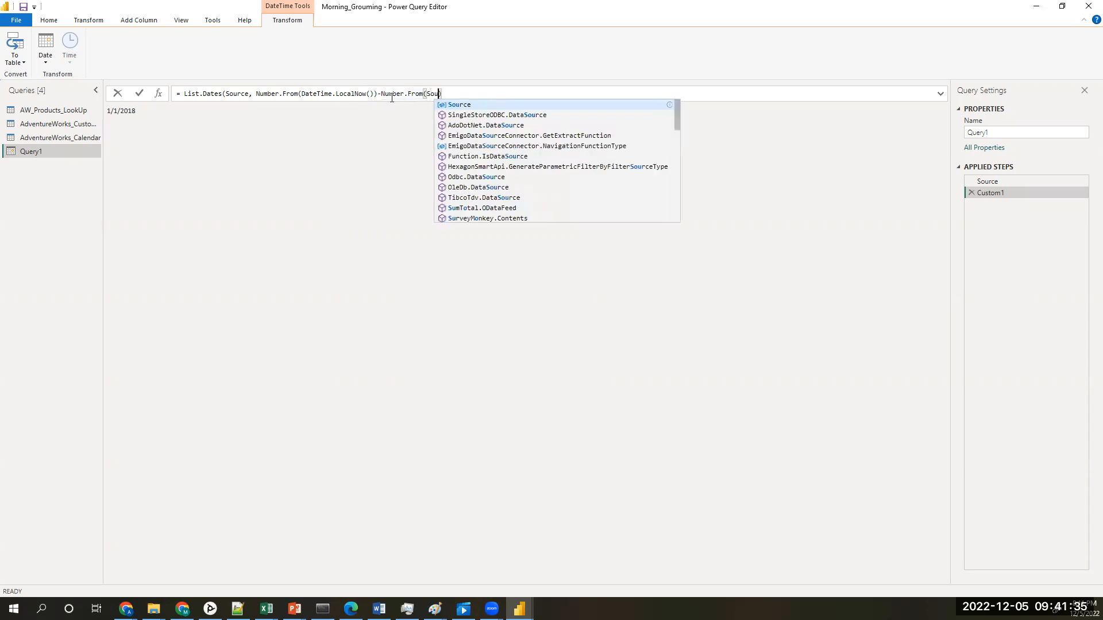
type("rce)")
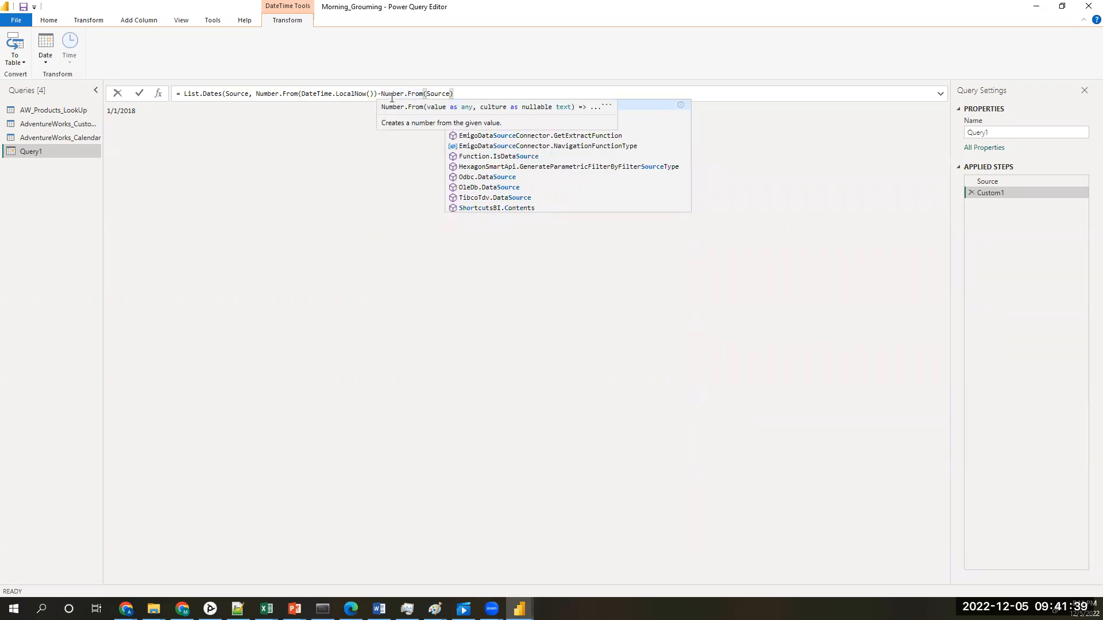
type(",")
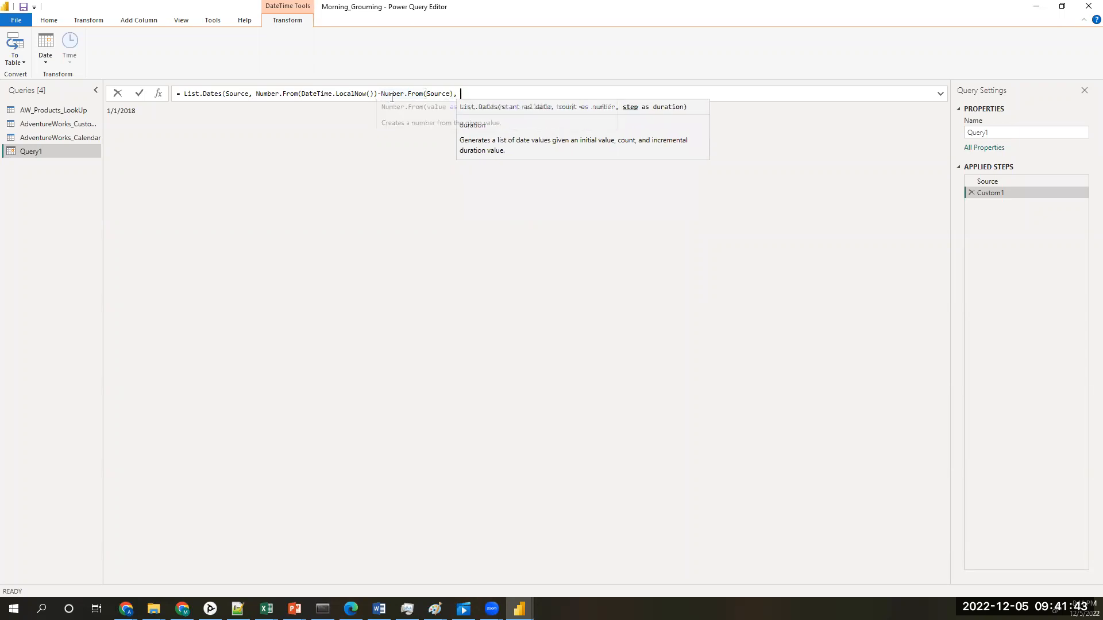
type(" # dr")
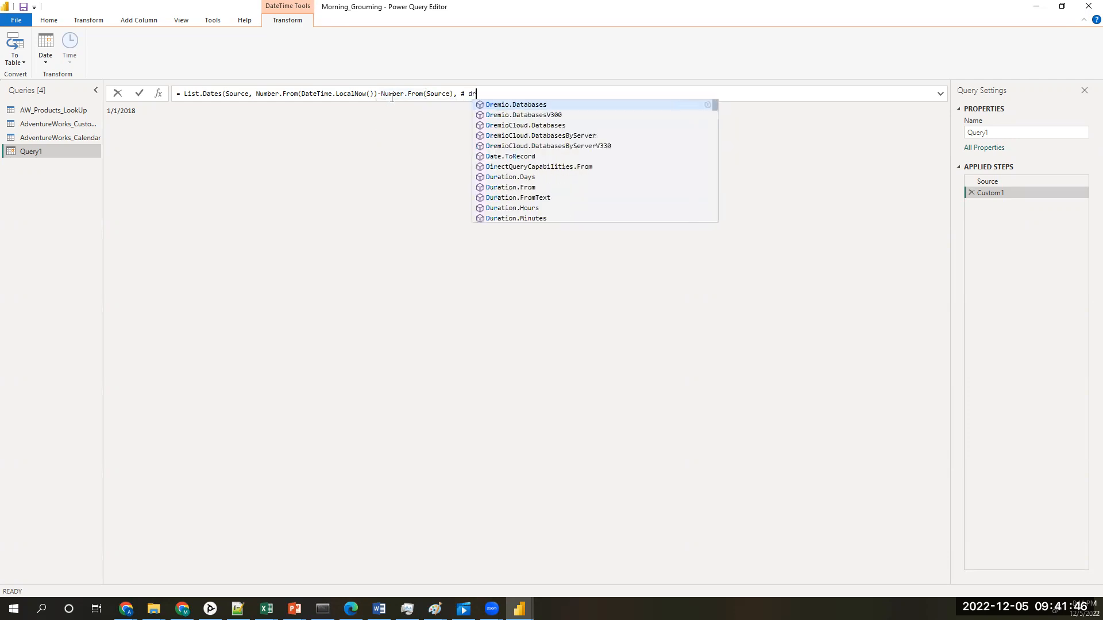
Step: Add # duration(1,0,0,0) as the step argument of List.Dates and apply the formula
key("BackSpace")
type("uration")
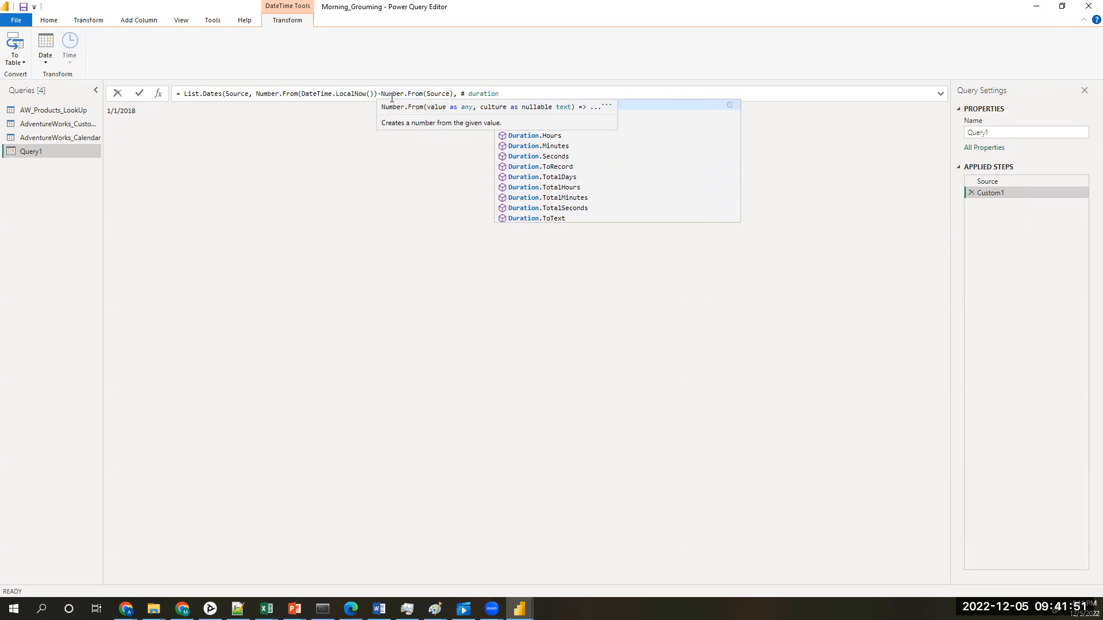
type("()")
key("Left")
type("1,0,0,0")
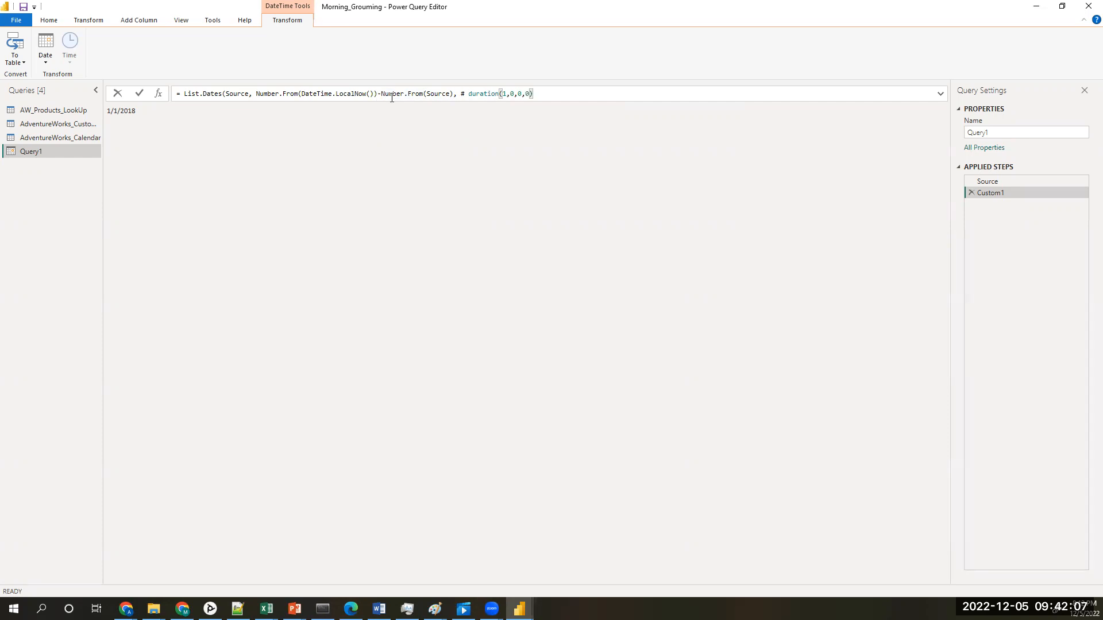
key("Return")
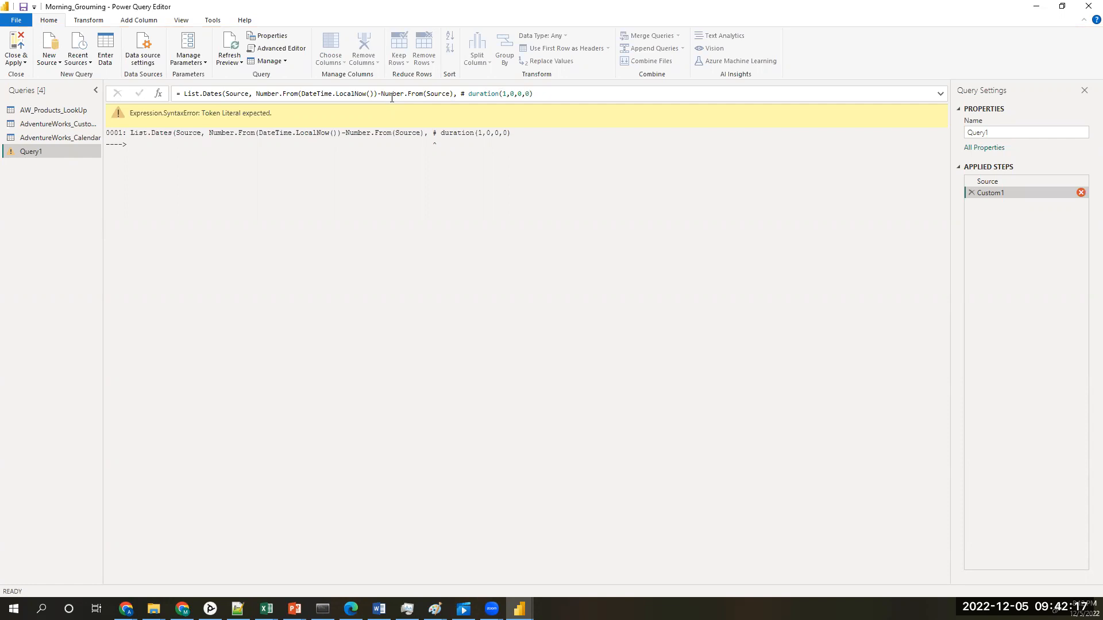
Step: Correct the formula's syntax by removing the space after # in #duration(1,0,0,0) and adding the missing closing parenthesis at the end
left_click(470, 96)
key("BackSpace")
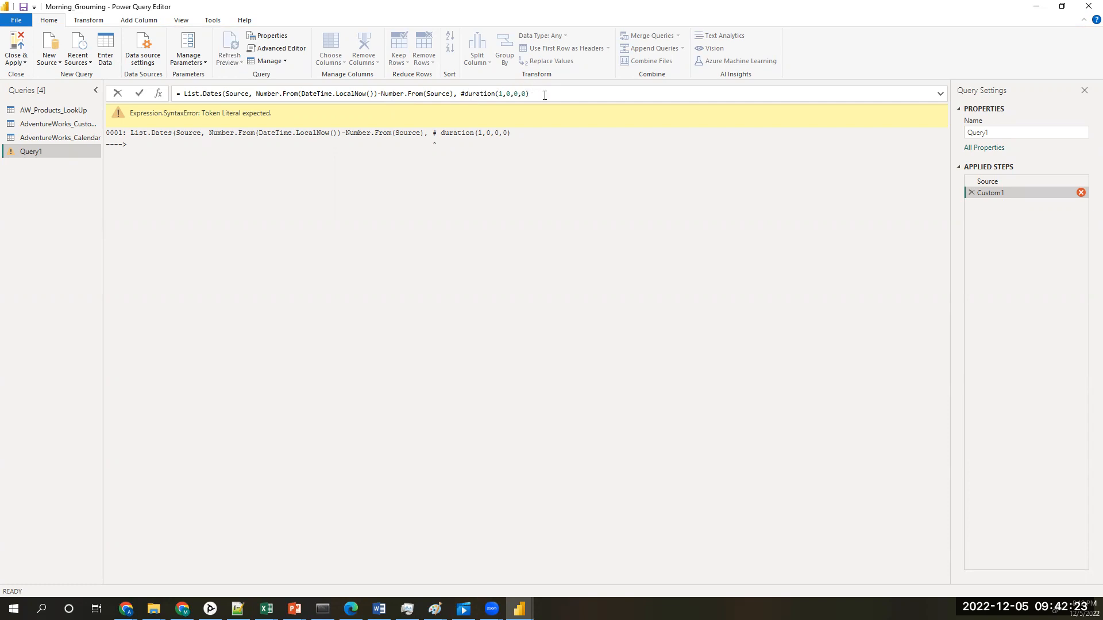
key("Return")
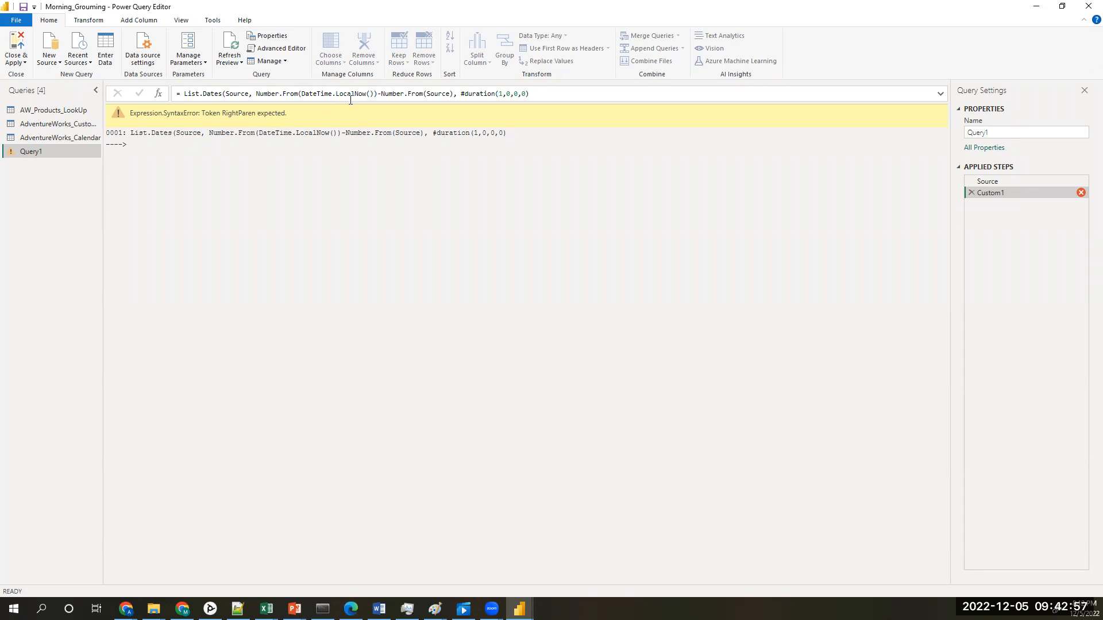
left_click(548, 94)
type(")")
key("Return")
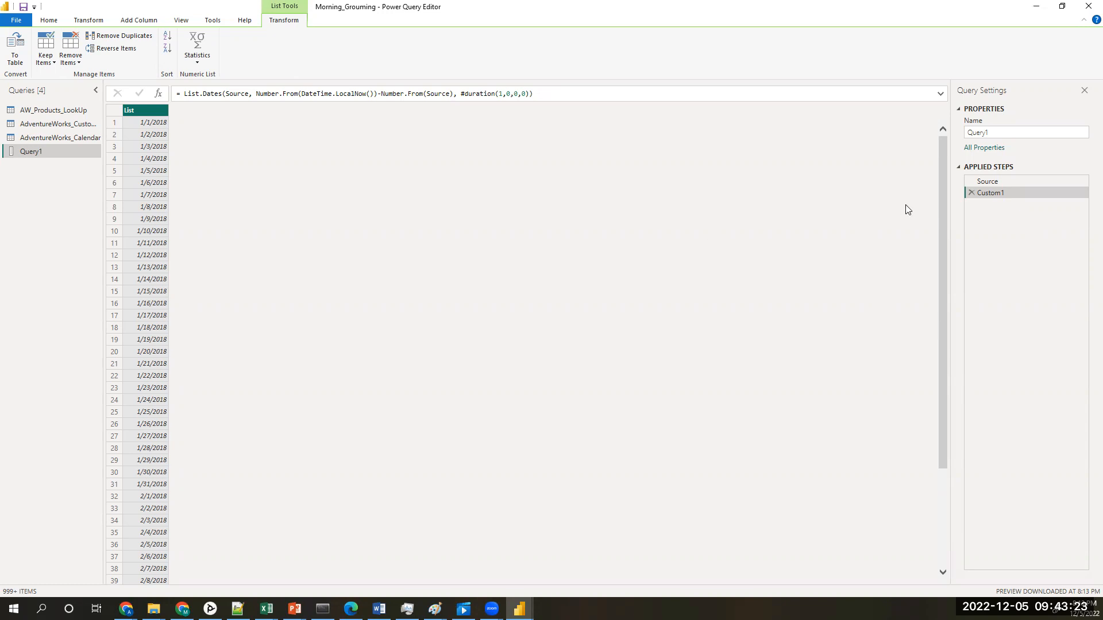
Step: Examine the generated date list through to its last entries to check the end date
left_click_drag(943, 234, 899, 571)
left_click_drag(942, 498, 933, 516)
scroll(932, 516, "down", 20)
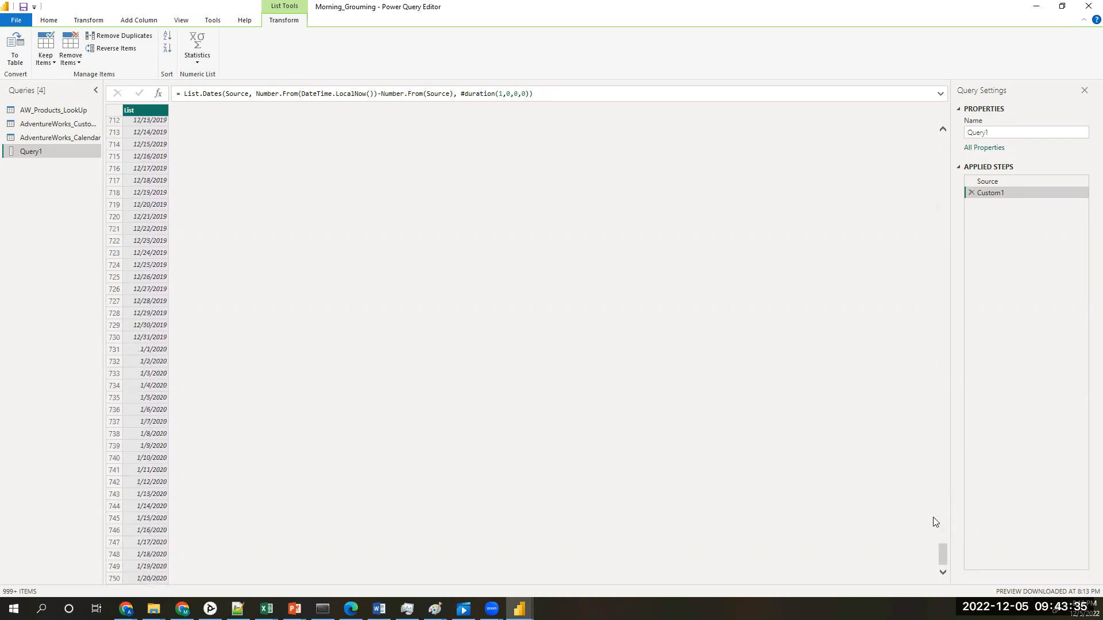
scroll(933, 515, "down", 20)
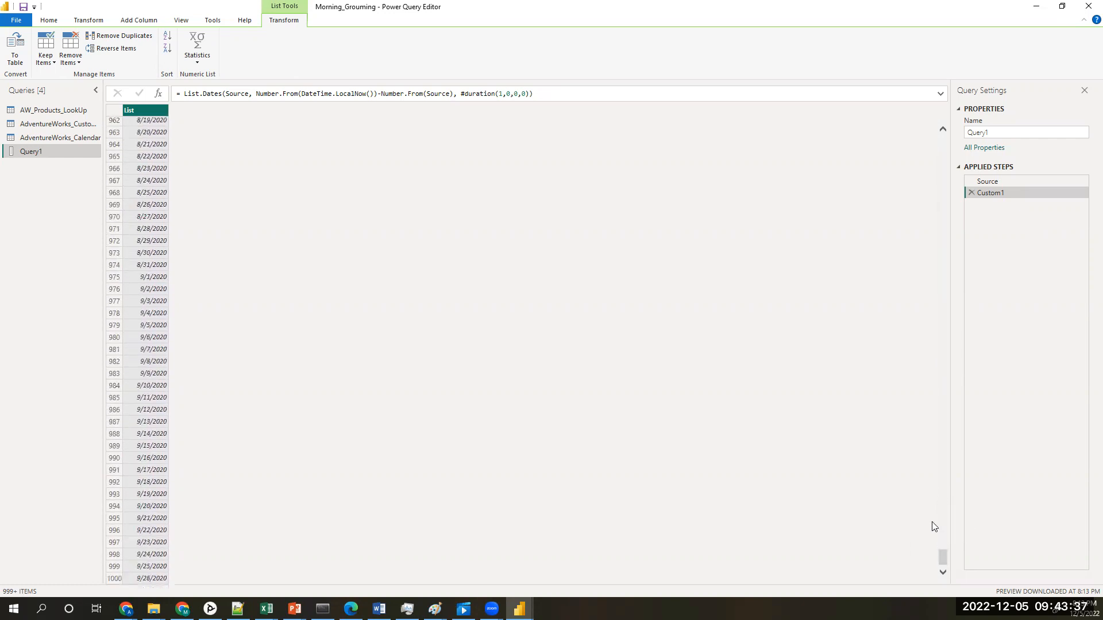
scroll(931, 527, "down", 20)
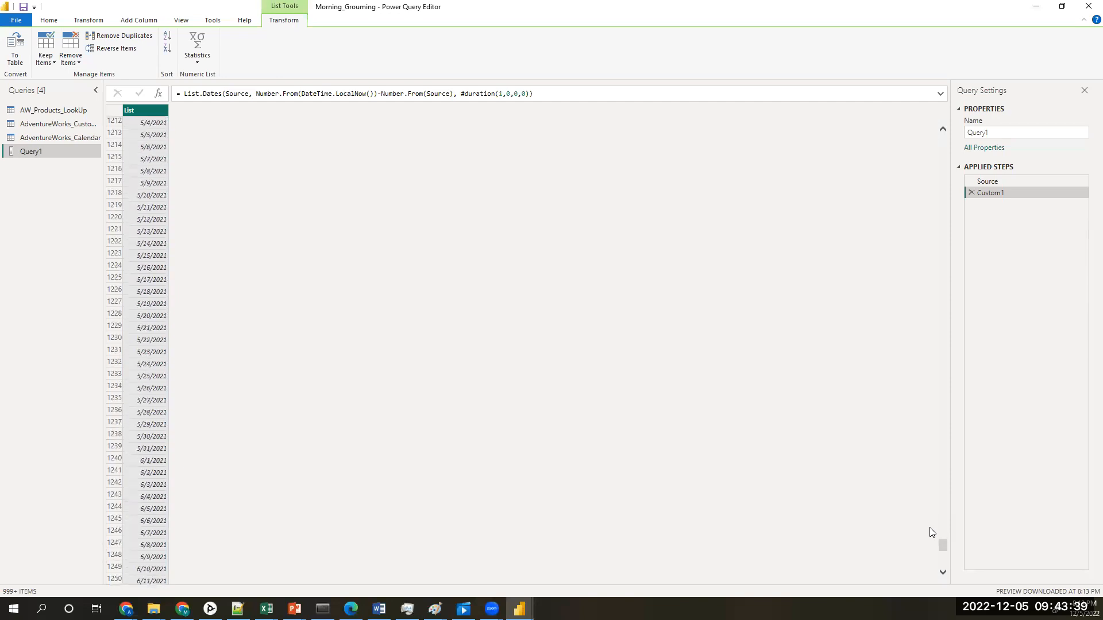
scroll(930, 532, "down", 20)
scroll(935, 548, "down", 20)
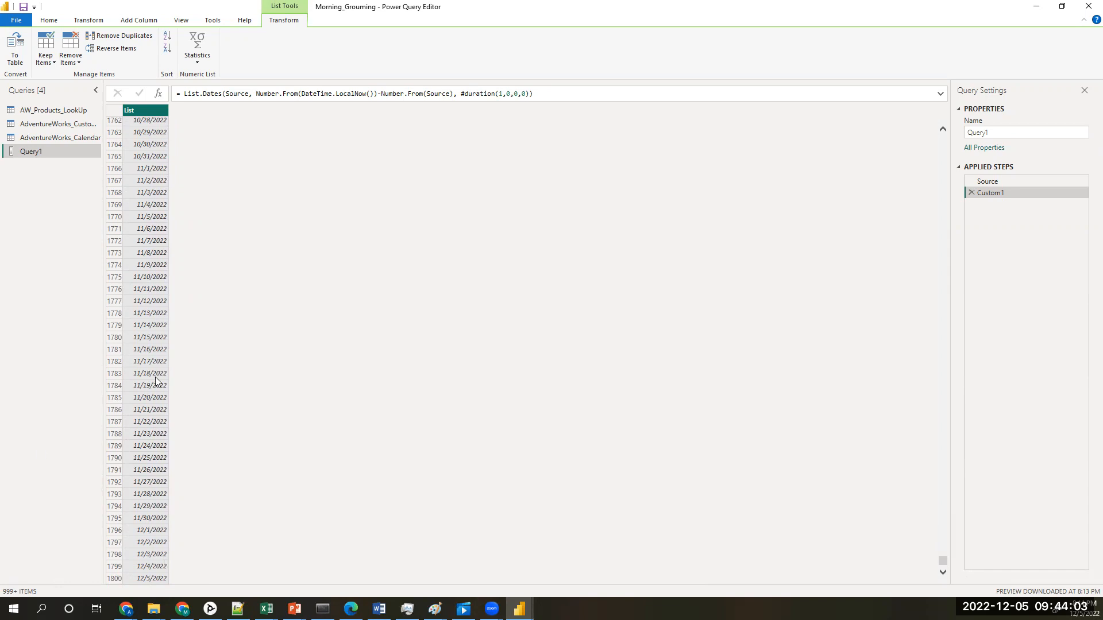
Step: Review the List.Dates formula, including its DateTime.LocalNow() part, without changing it
left_click_drag(545, 96, 177, 94)
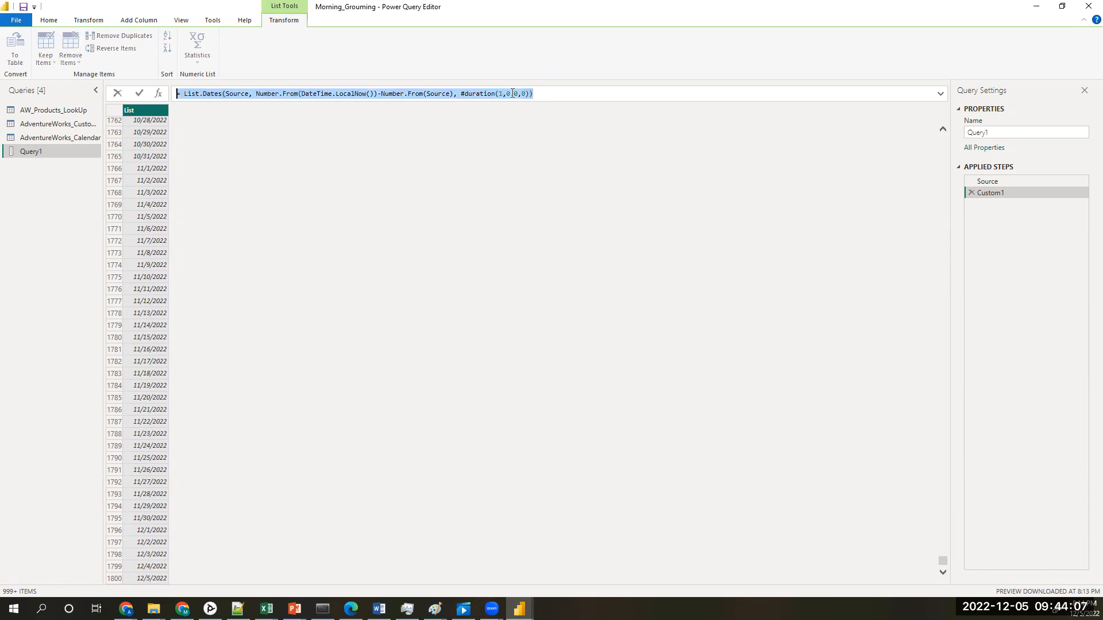
left_click(544, 95)
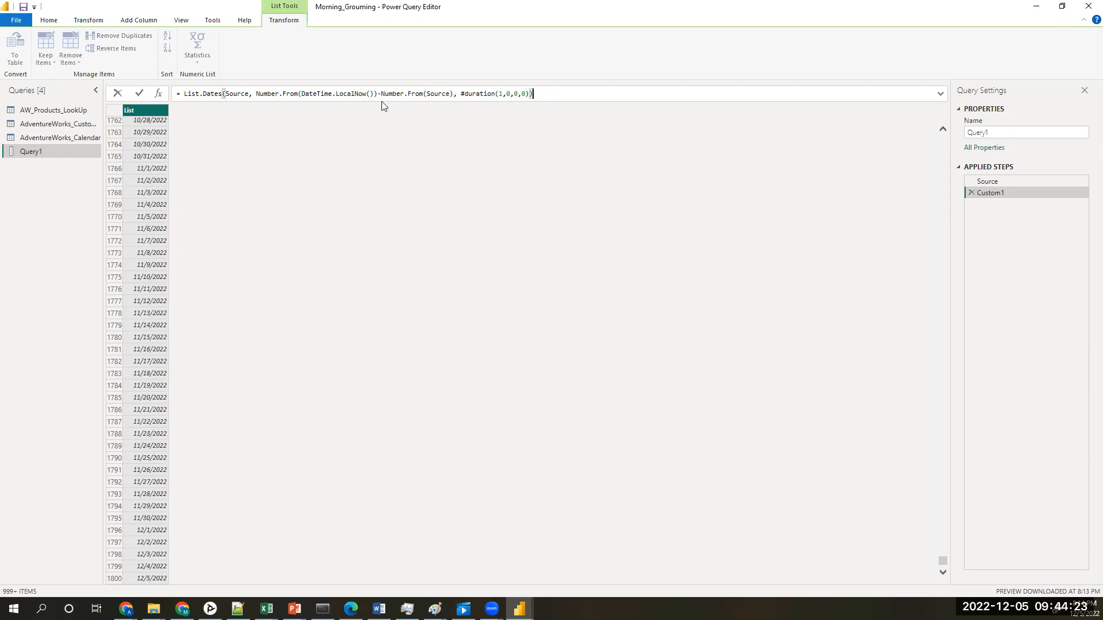
left_click(219, 94)
left_click_drag(378, 94, 283, 93)
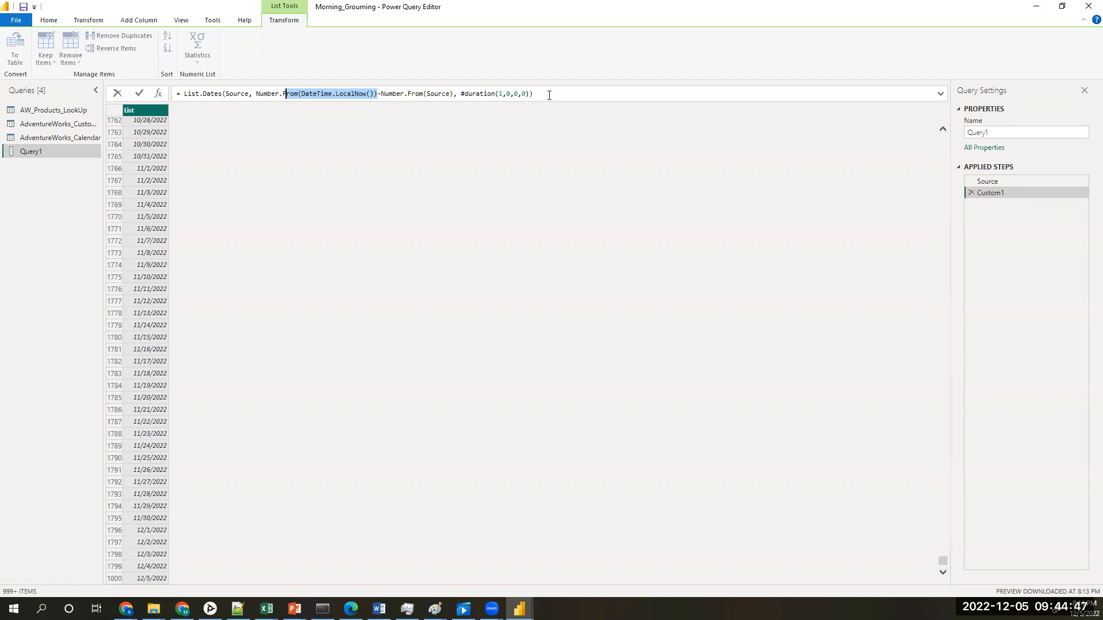
left_click(504, 143)
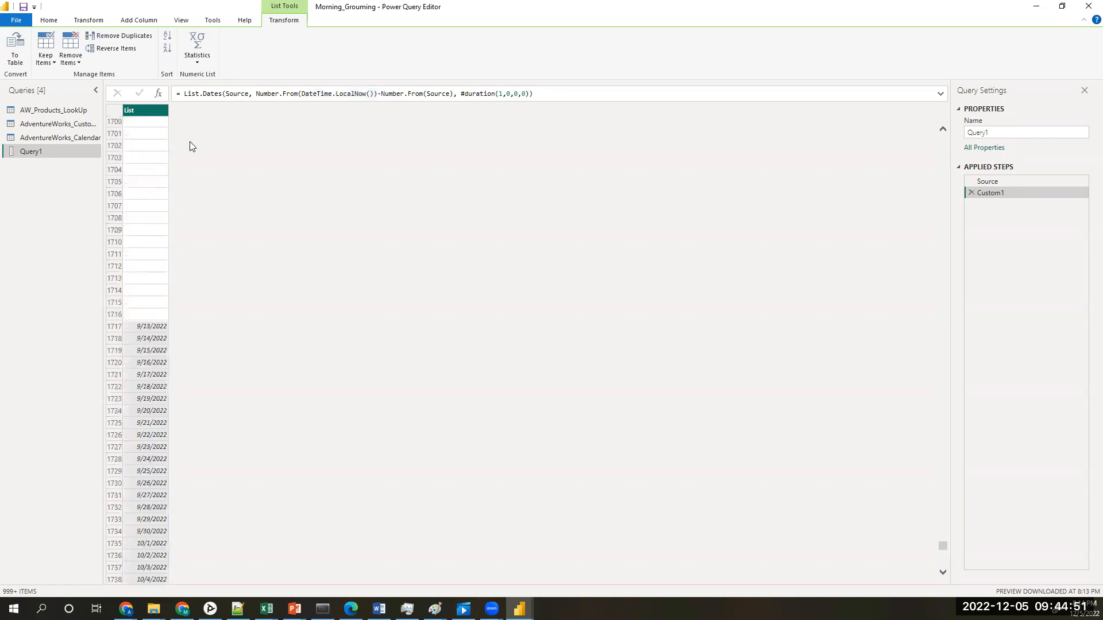
left_click_drag(945, 531, 960, 121)
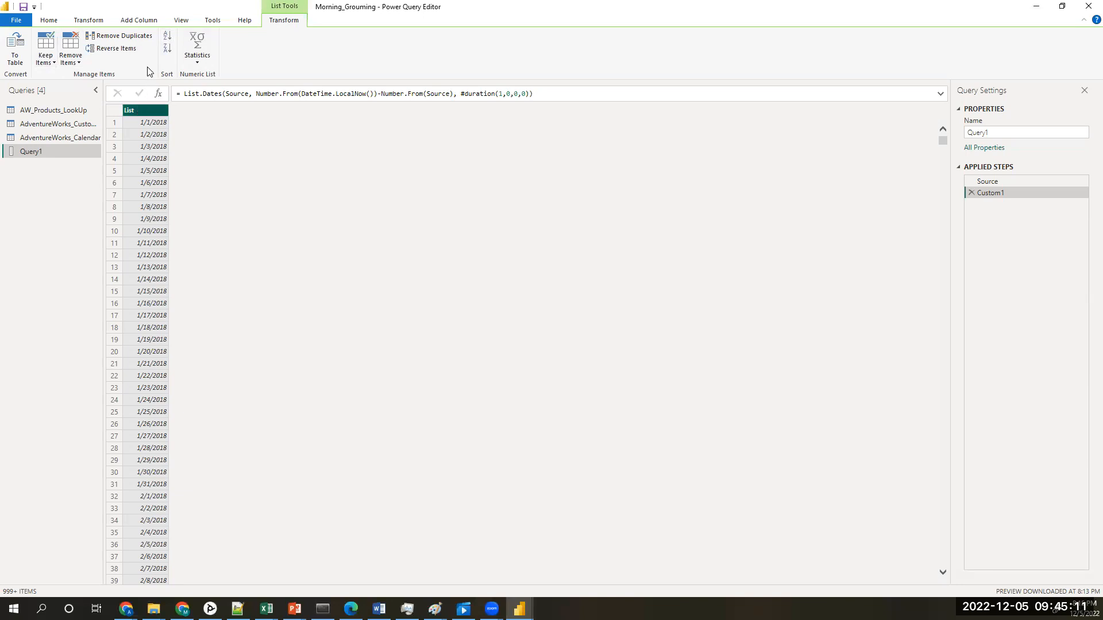
left_click(51, 21)
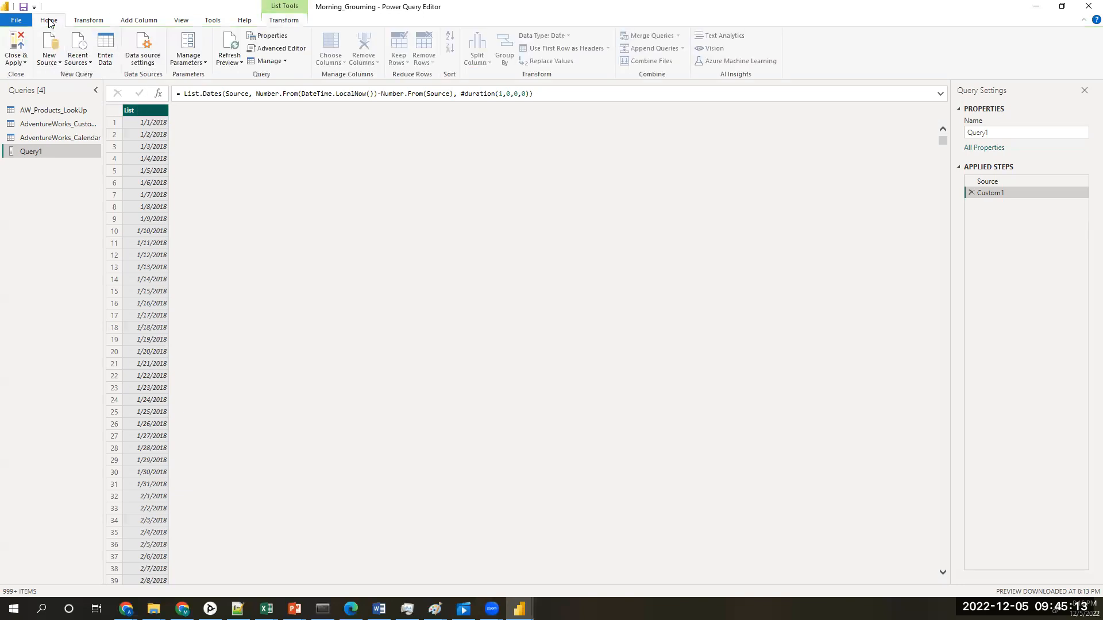
left_click(86, 21)
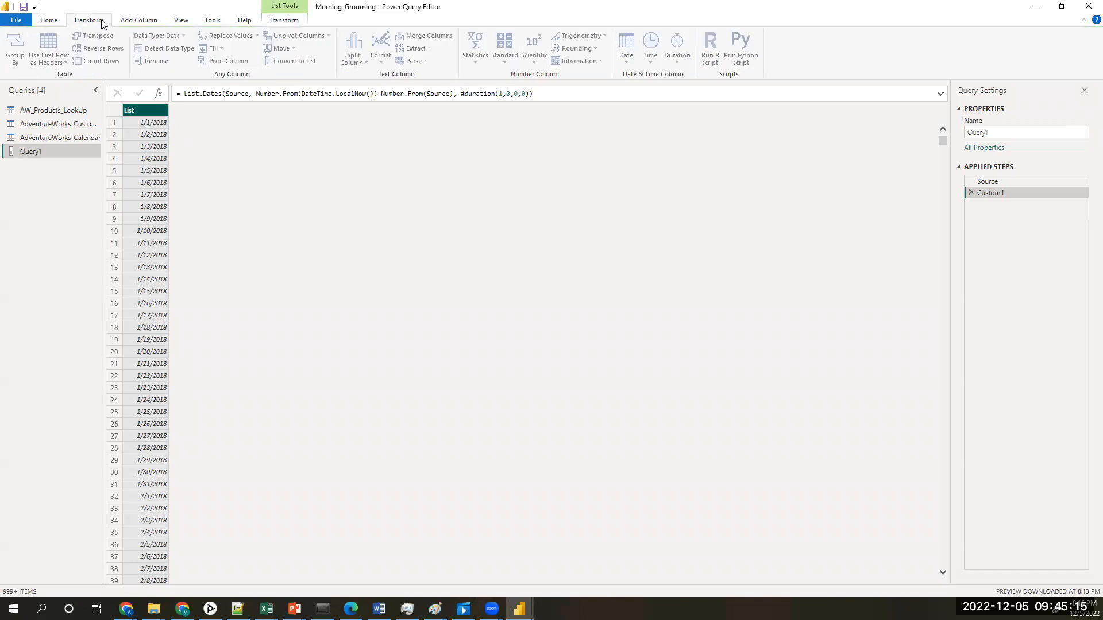
left_click(132, 21)
left_click(181, 22)
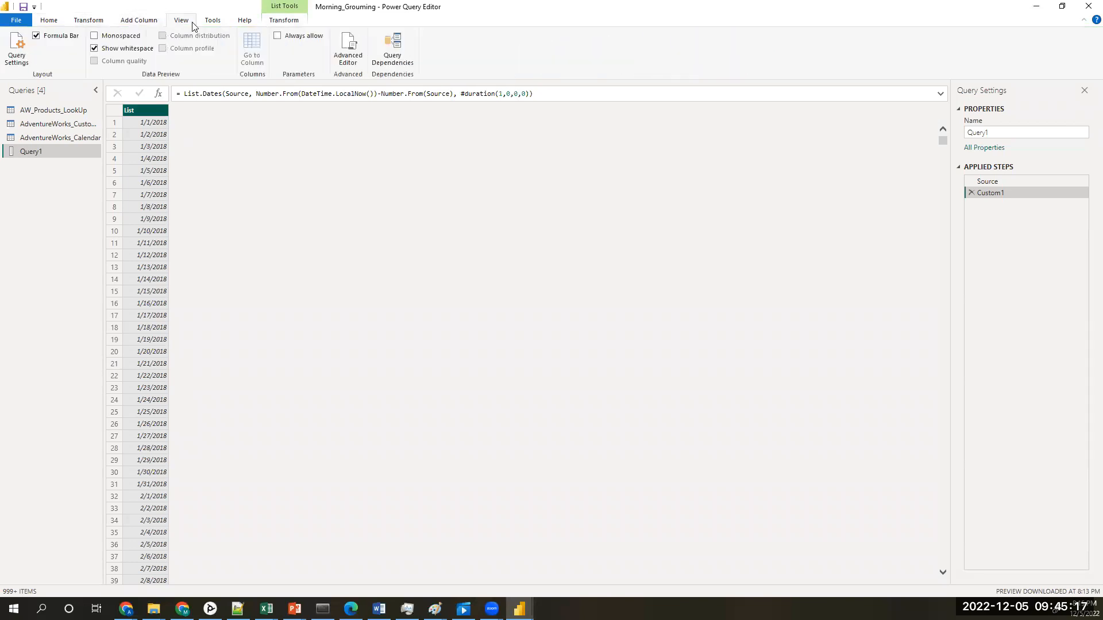
left_click(215, 24)
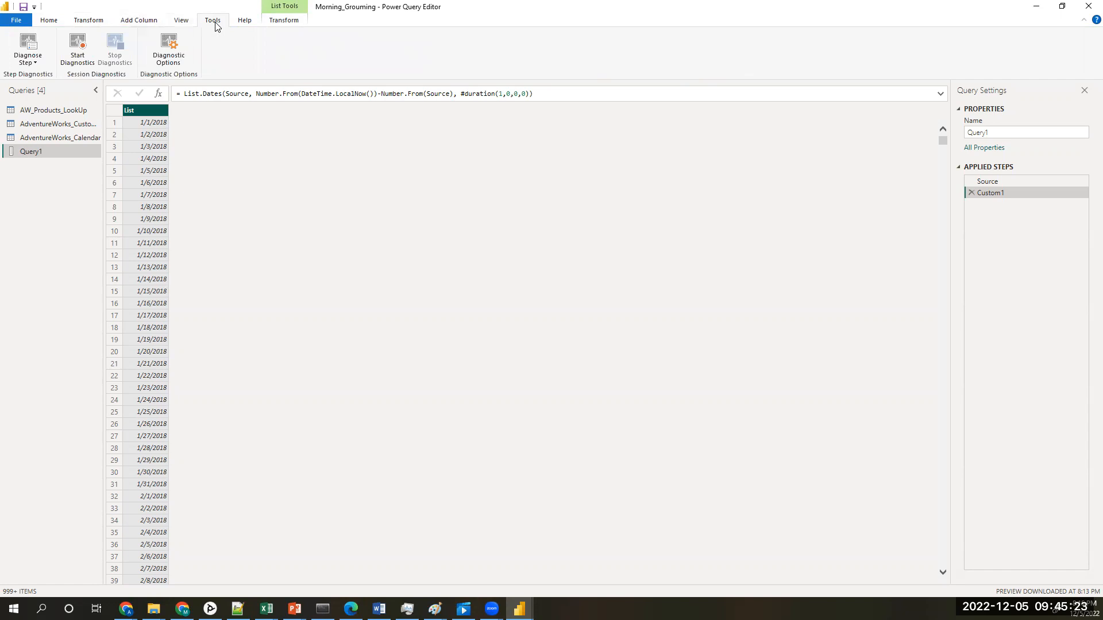
left_click(242, 26)
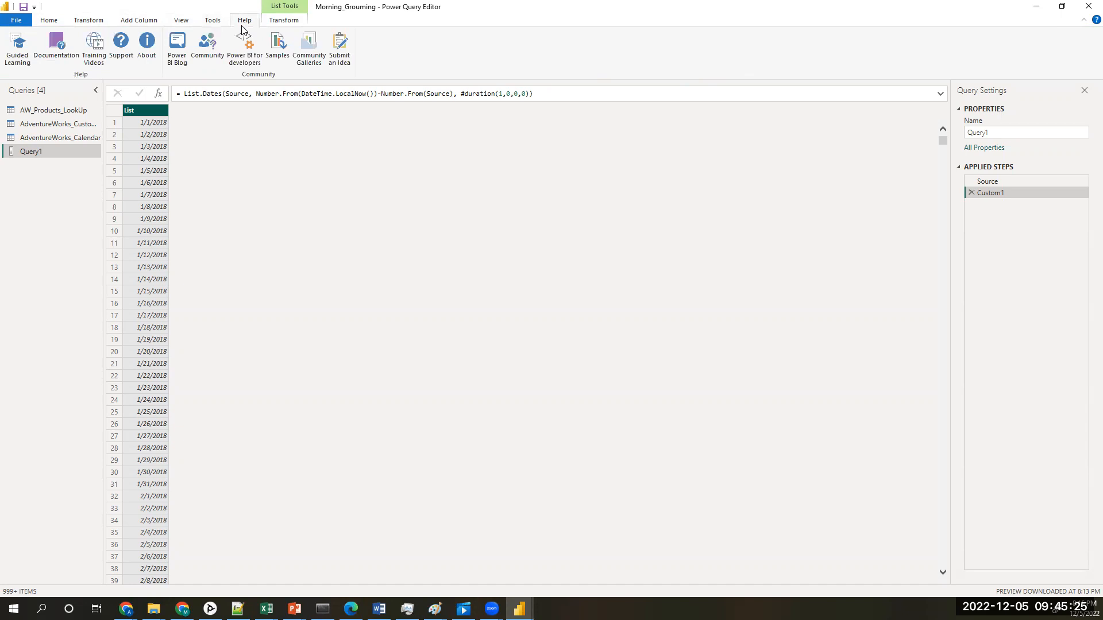
Step: Try to convert the date list to a table using Tab as the delimiter, then remove the conversion step
left_click(287, 23)
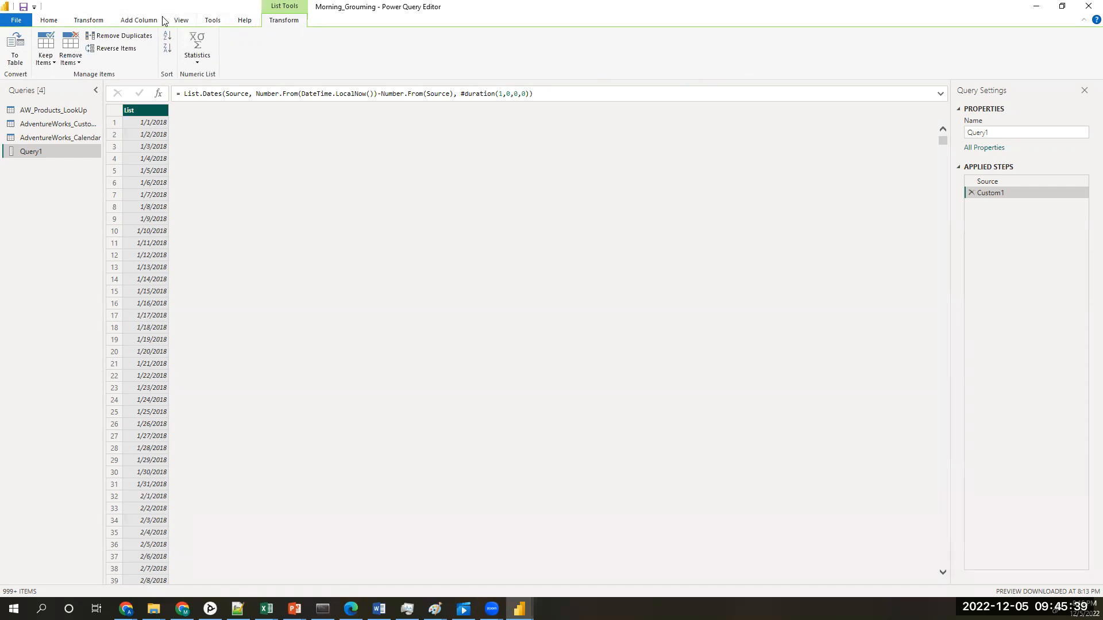
left_click(15, 47)
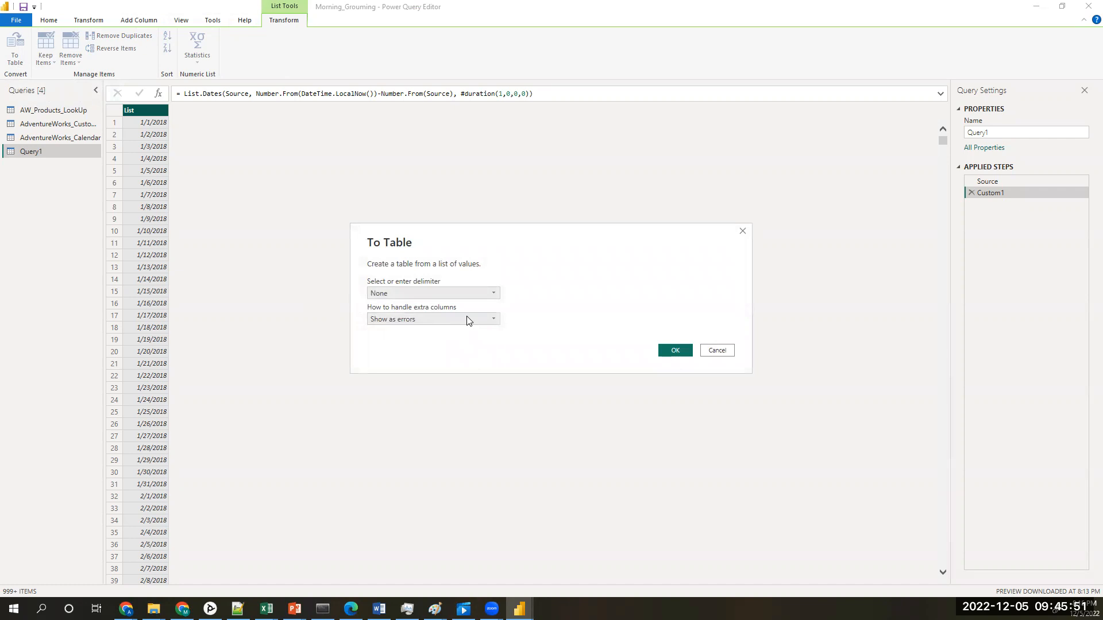
left_click(469, 292)
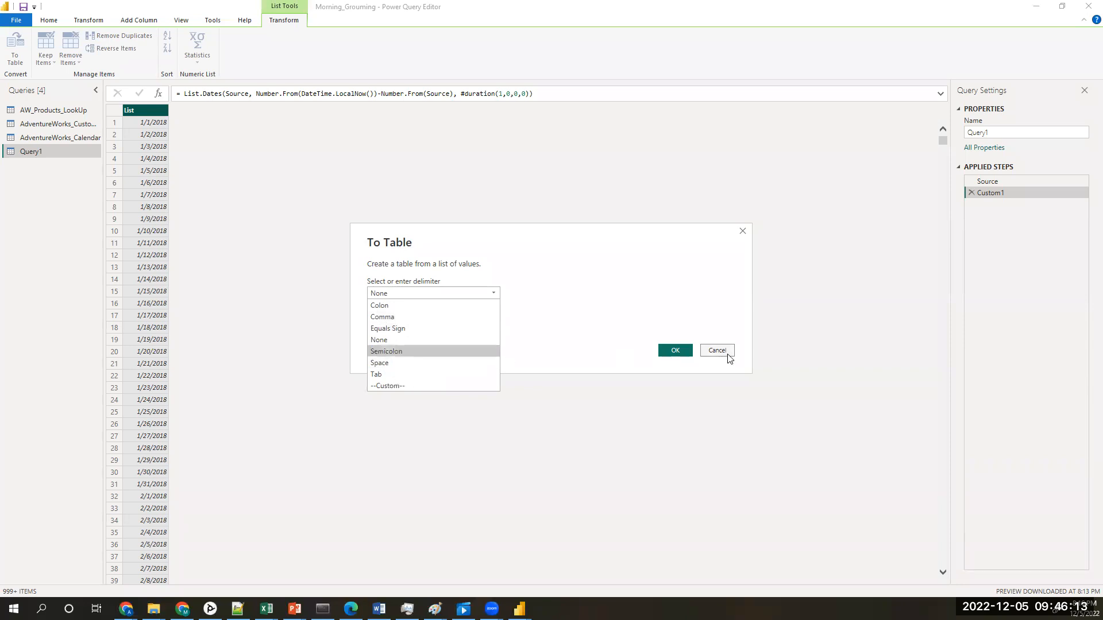
left_click(392, 375)
left_click(449, 319)
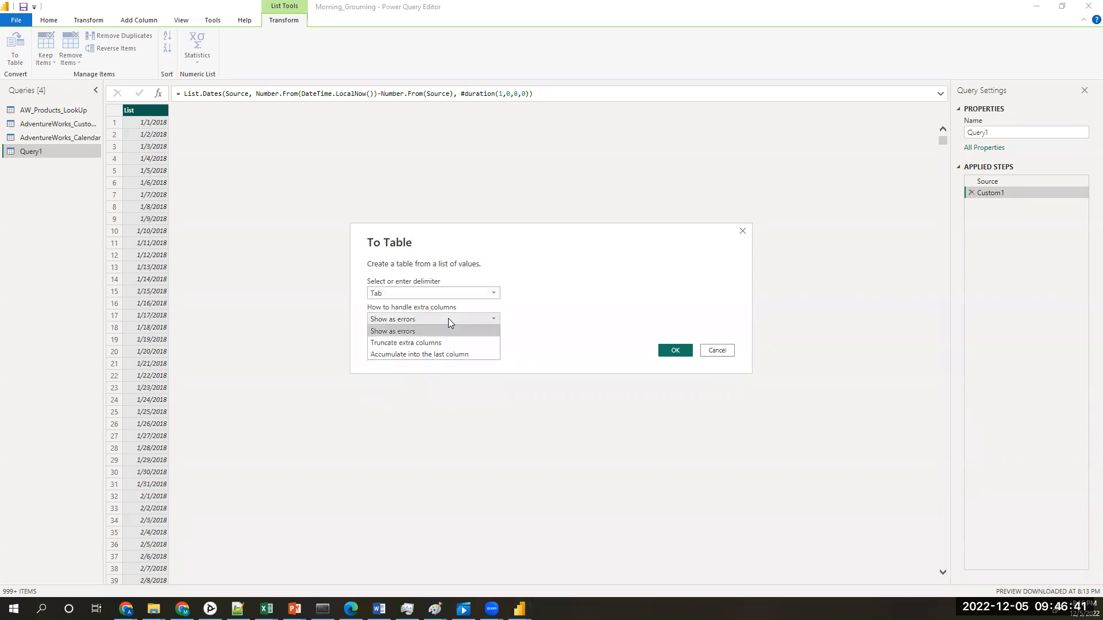
left_click(448, 318)
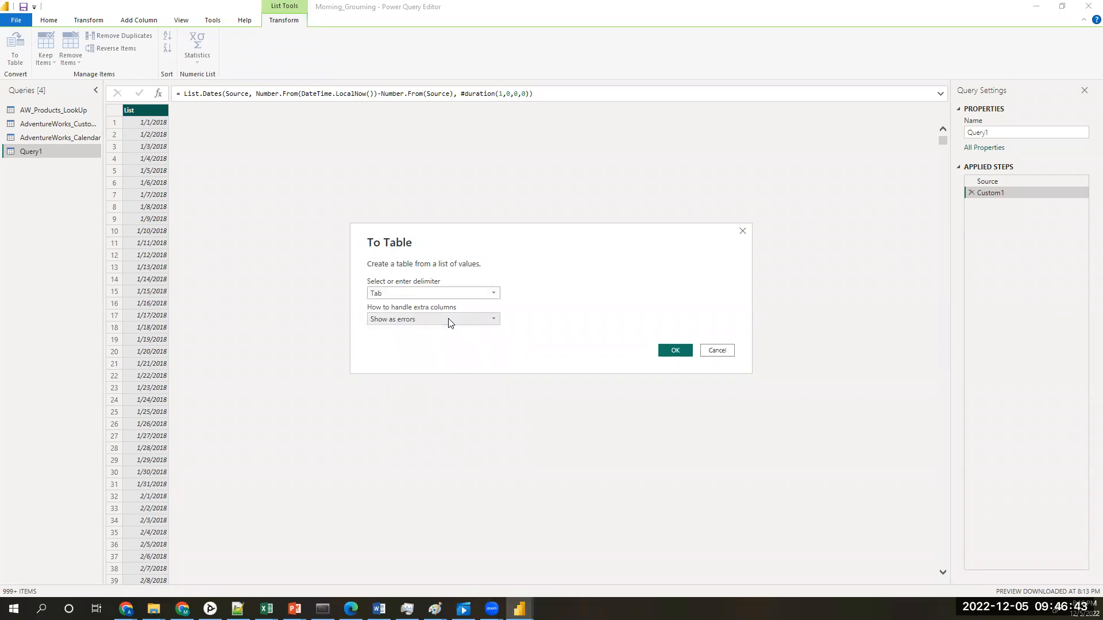
left_click(676, 351)
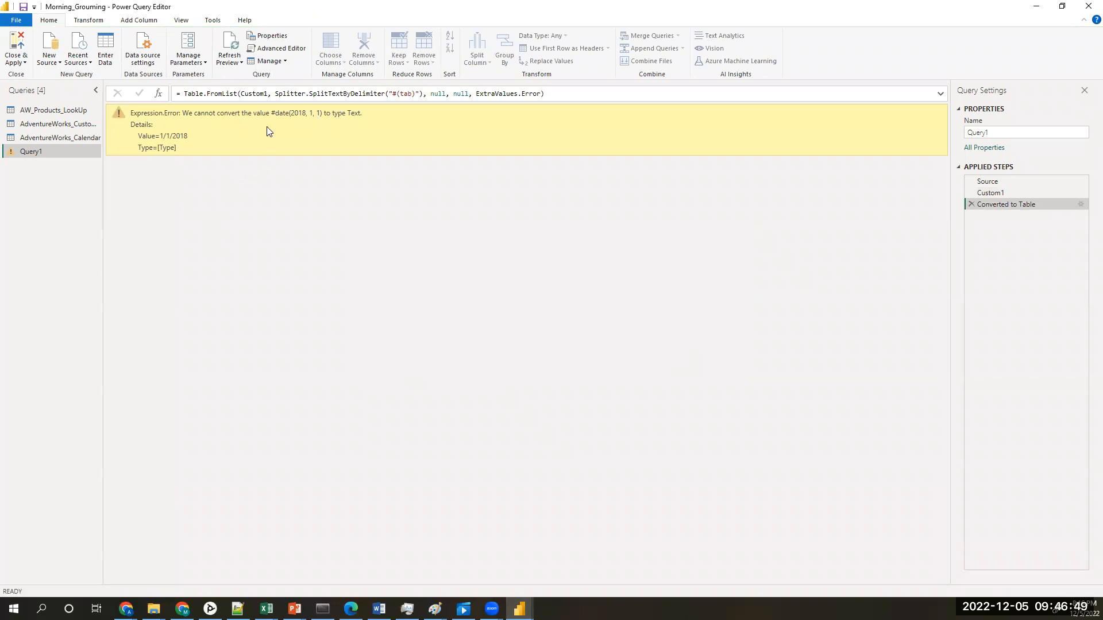
left_click(971, 205)
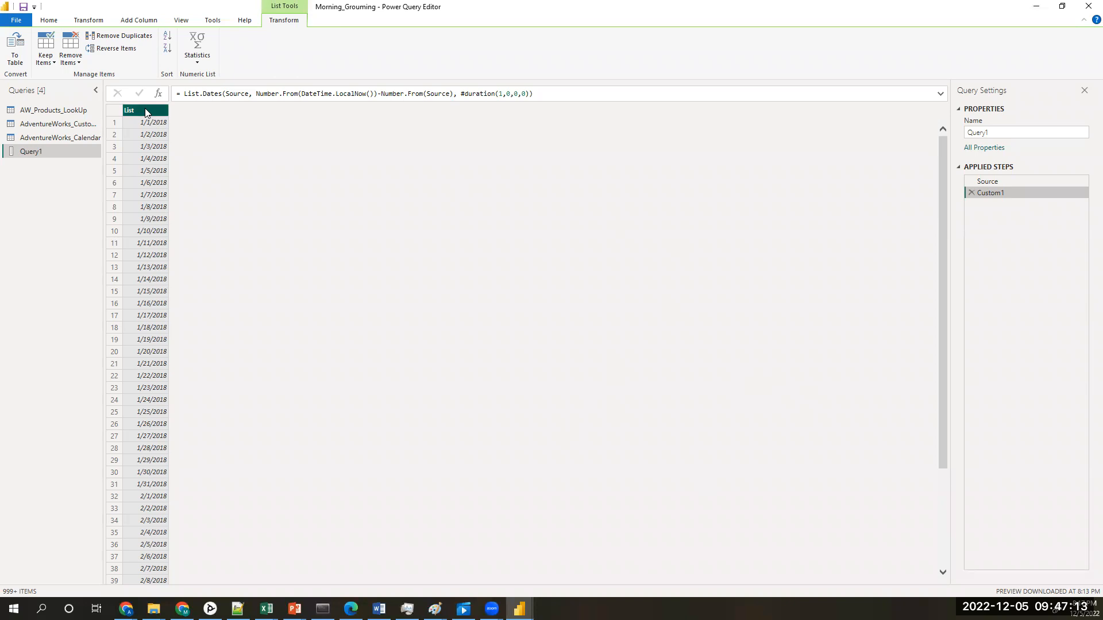
left_click(86, 22)
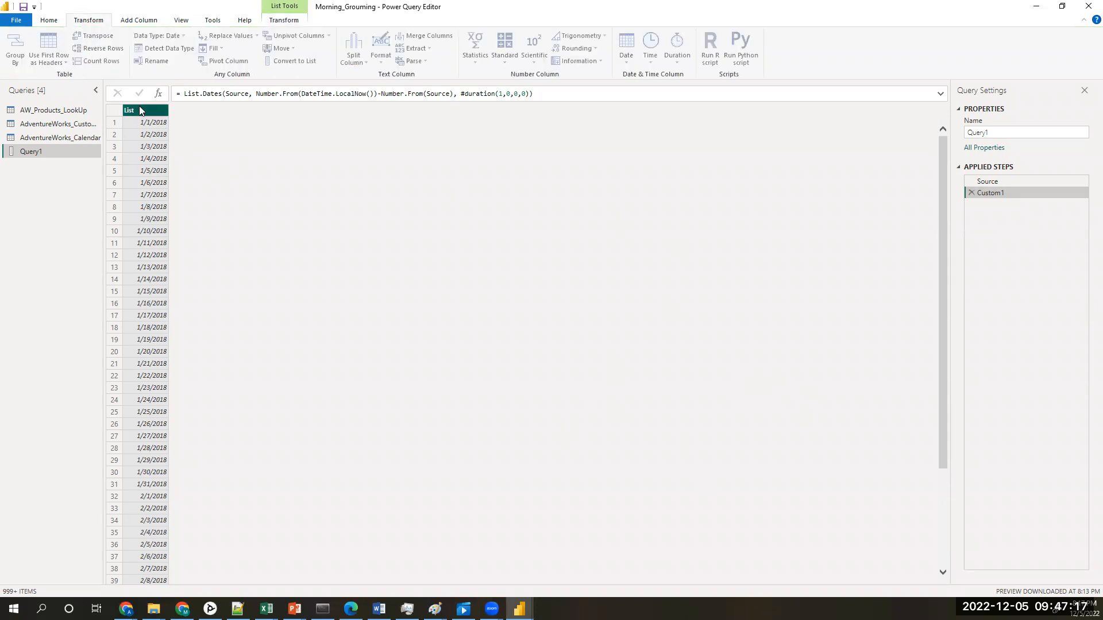
left_click(46, 21)
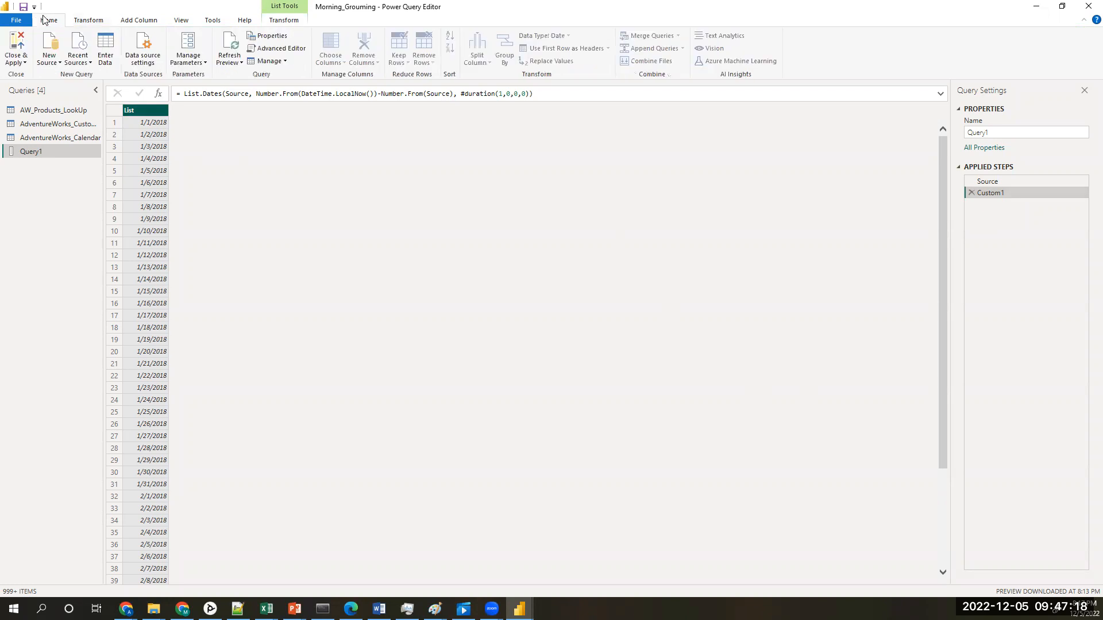
left_click(97, 27)
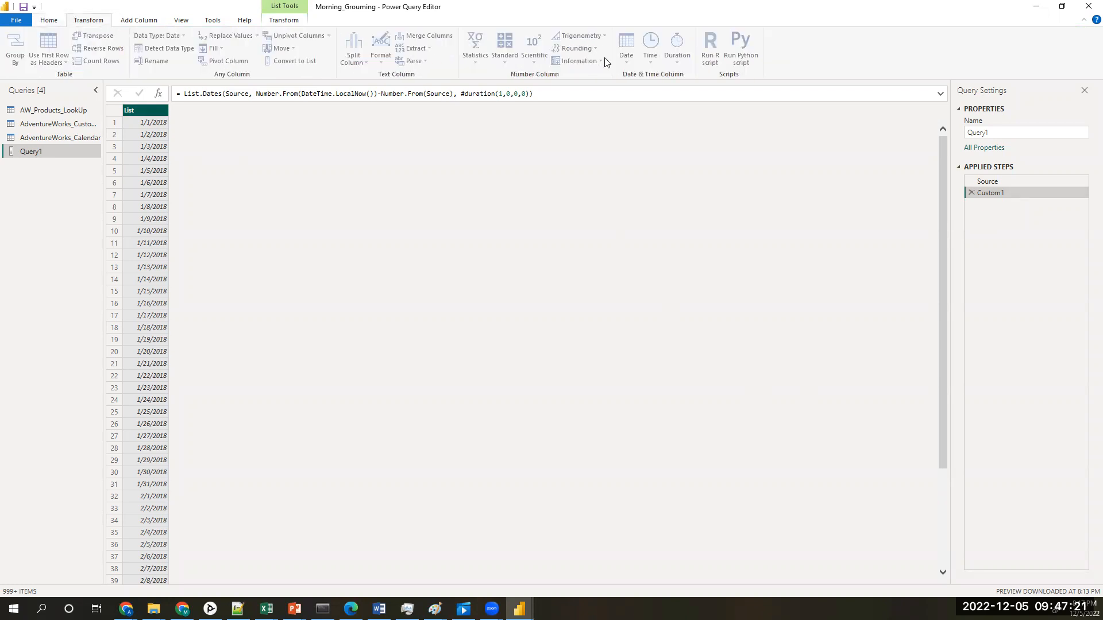
left_click(137, 23)
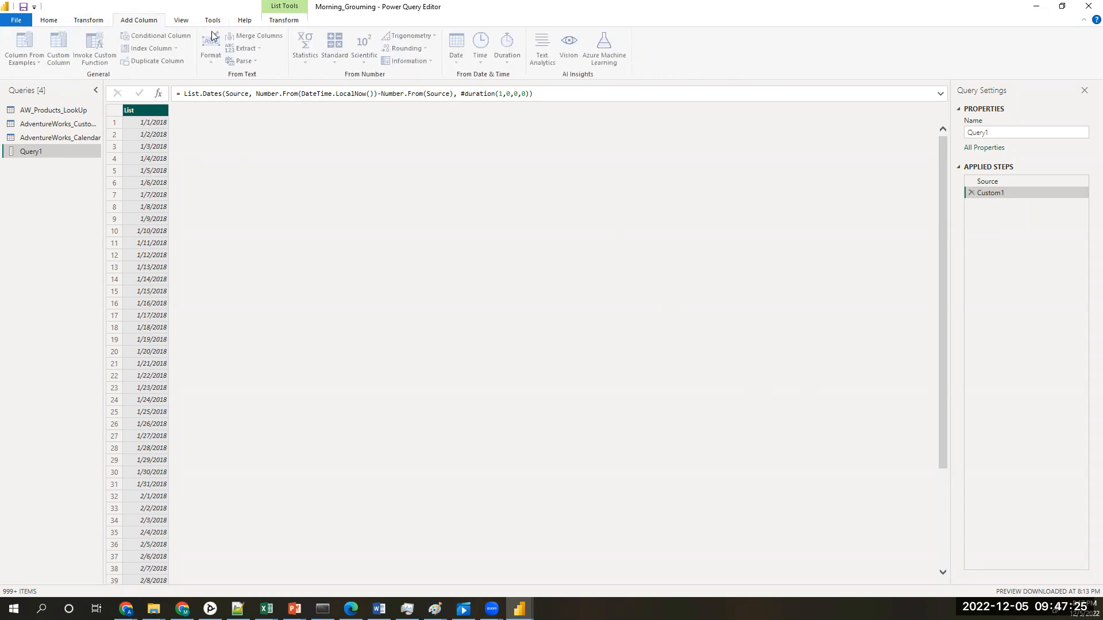
left_click(183, 22)
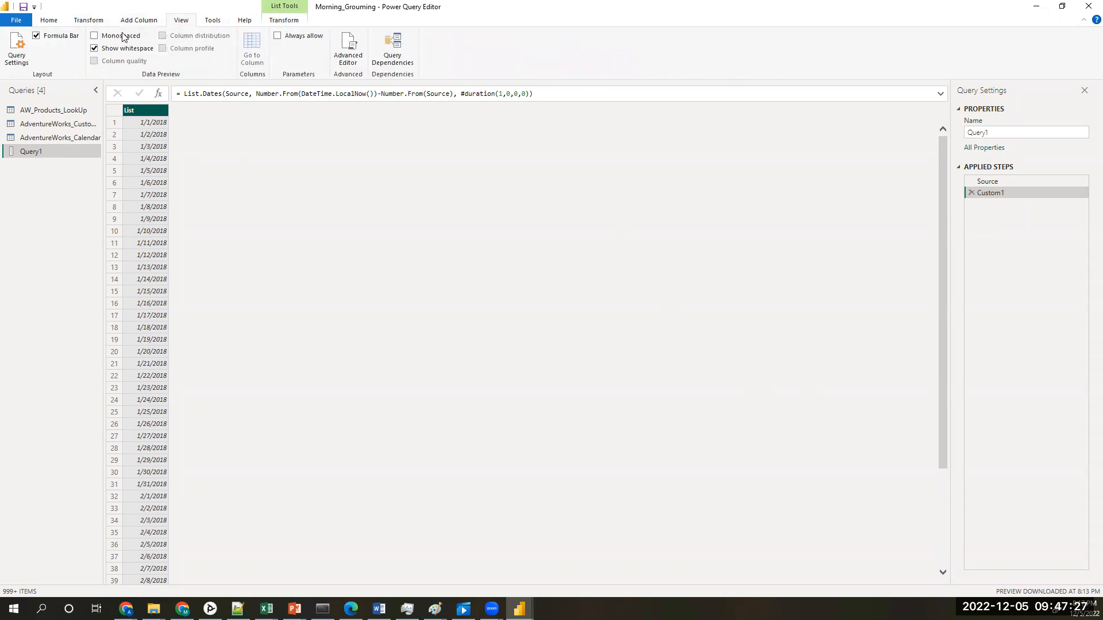
left_click(212, 22)
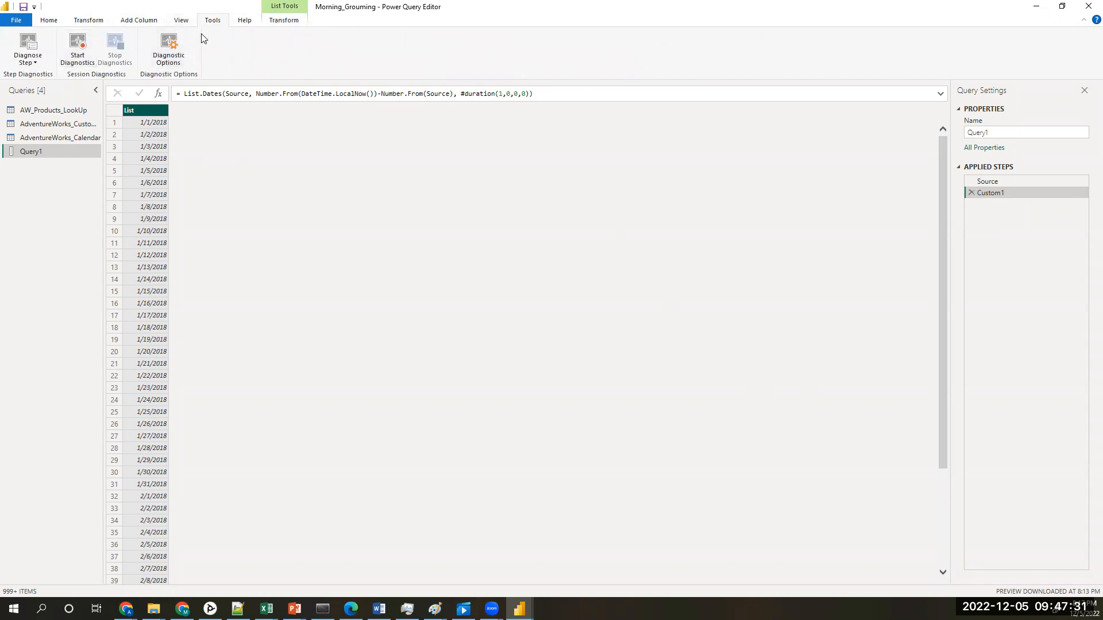
left_click(246, 22)
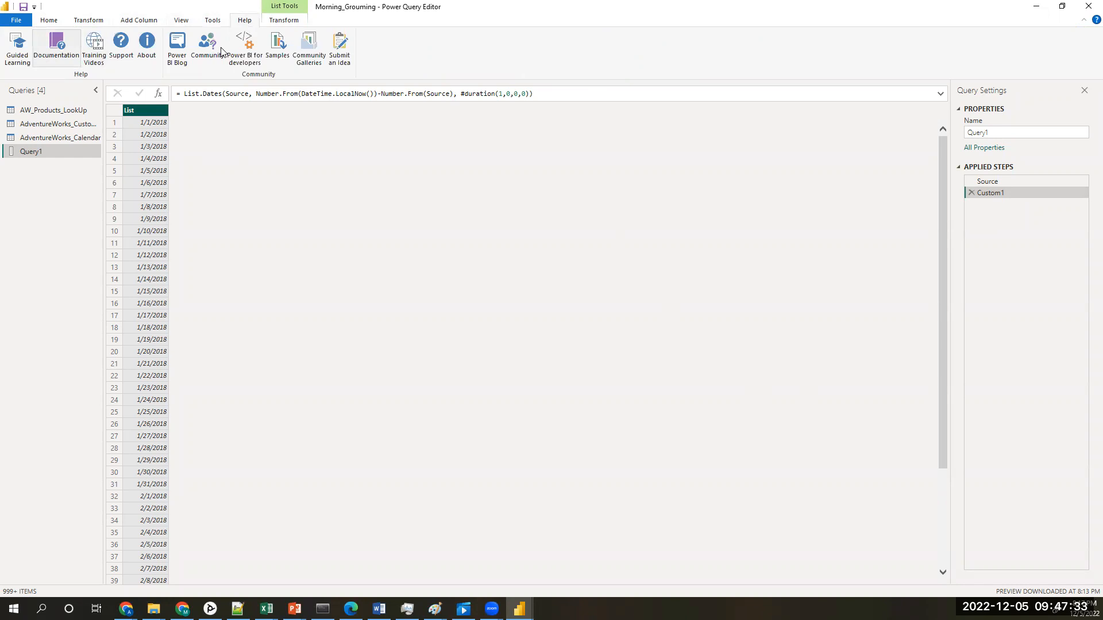
Step: Try to convert the date list to a table using Comma as the delimiter, then delete that conversion step
left_click(291, 25)
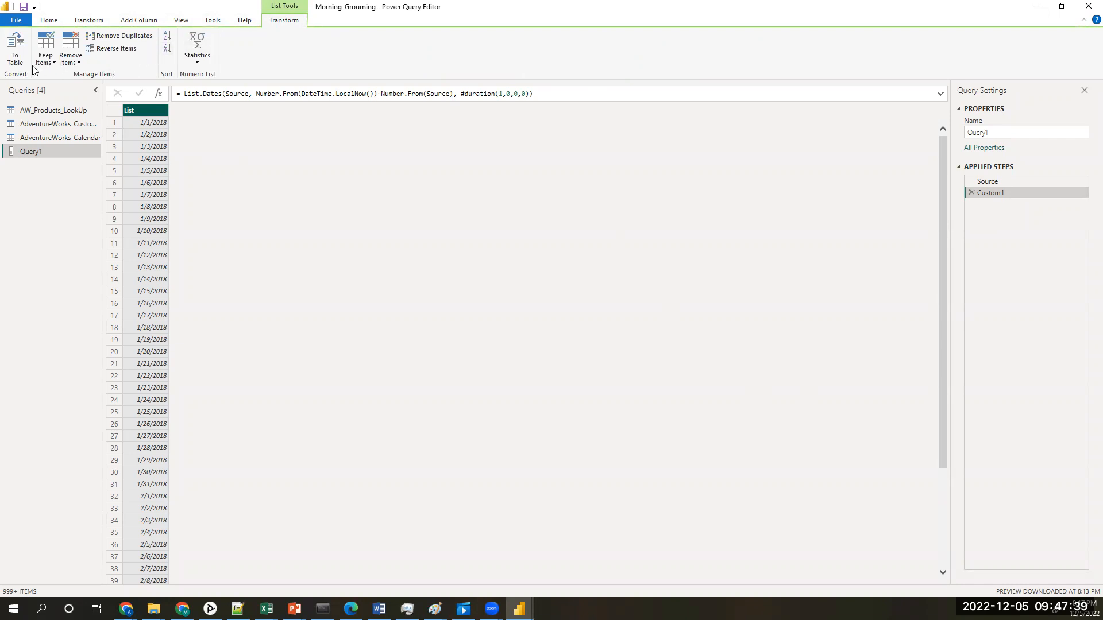
left_click(17, 60)
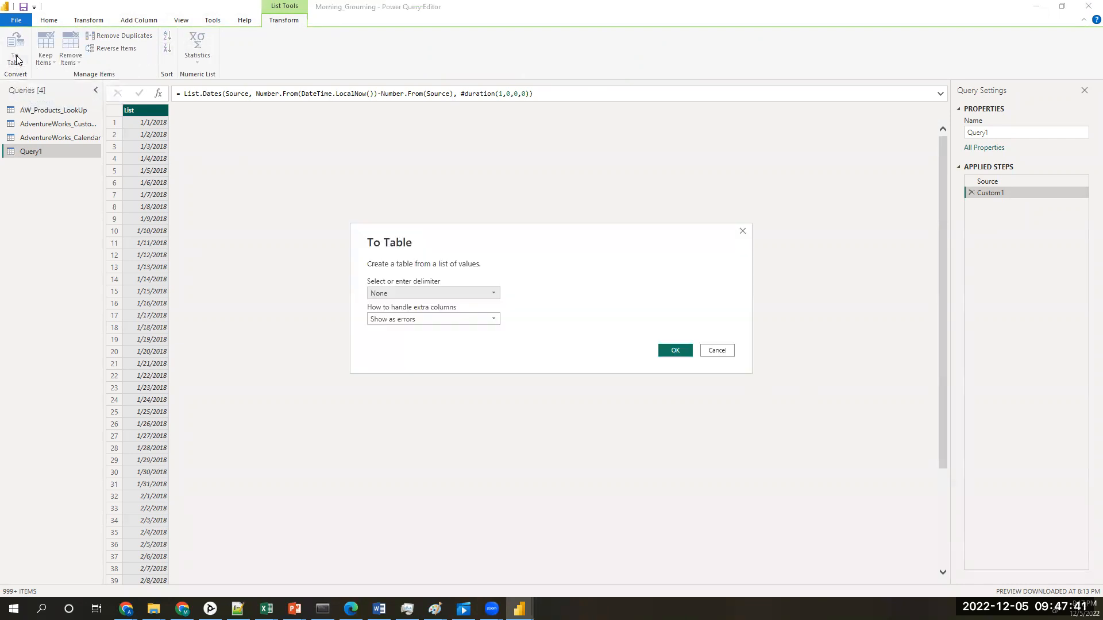
left_click(486, 296)
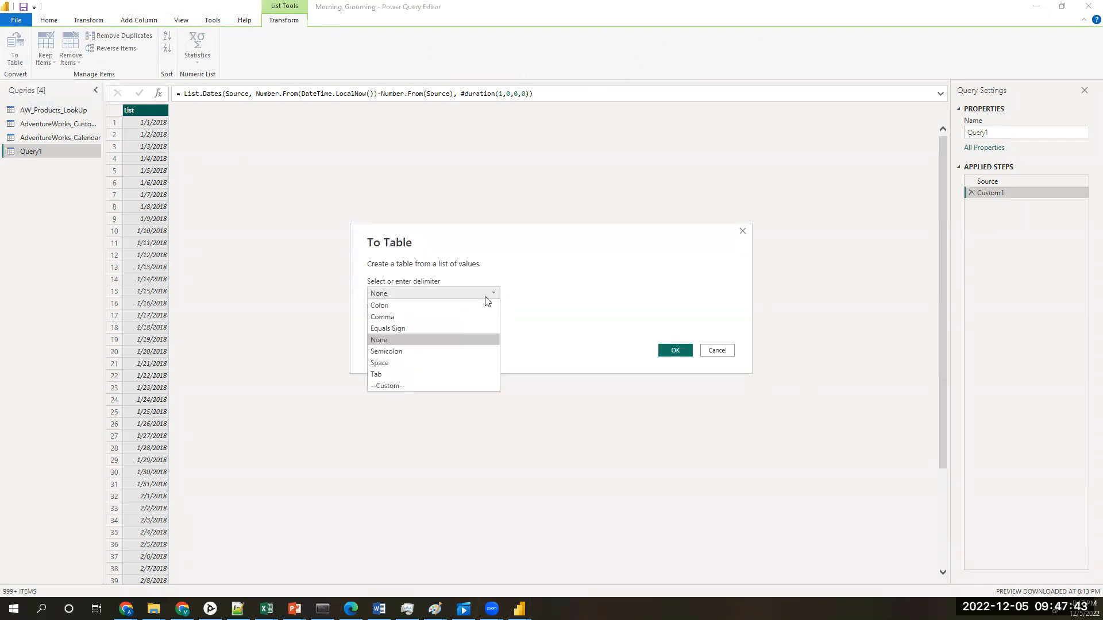
left_click(398, 316)
left_click(668, 349)
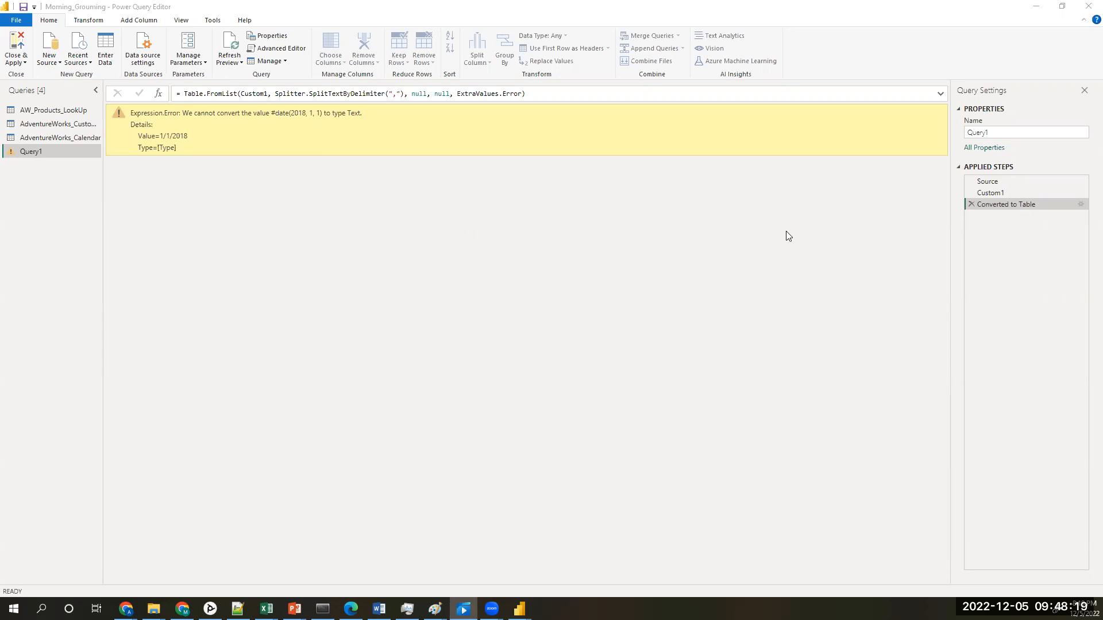
left_click(971, 205)
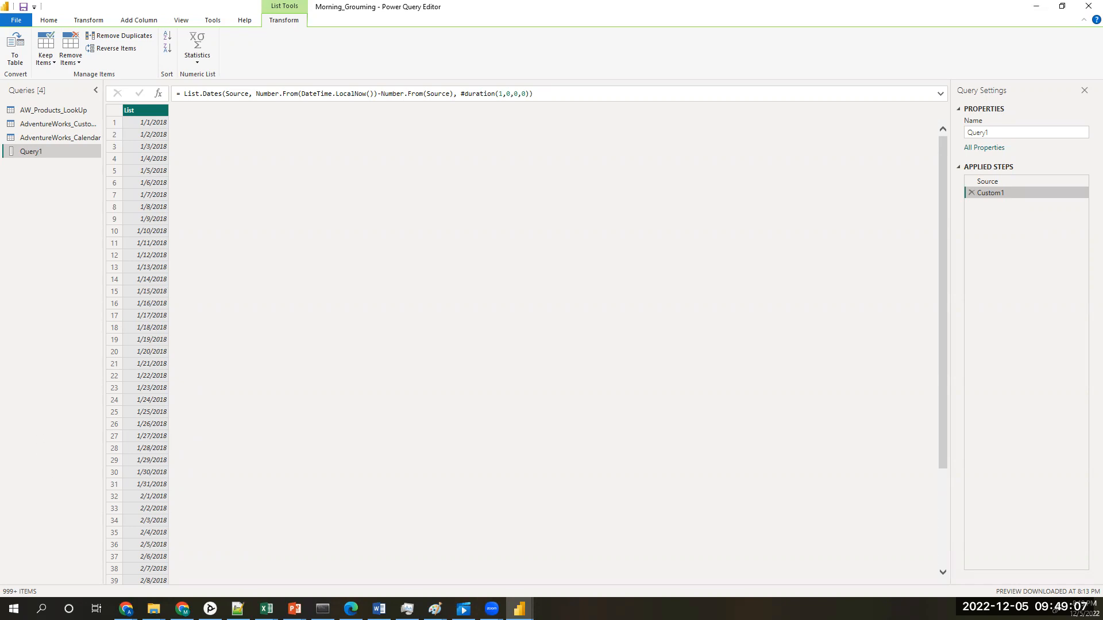
Step: Try the table conversion of the date list without a delimiter, then remove the resulting applied step
key("alt+Tab")
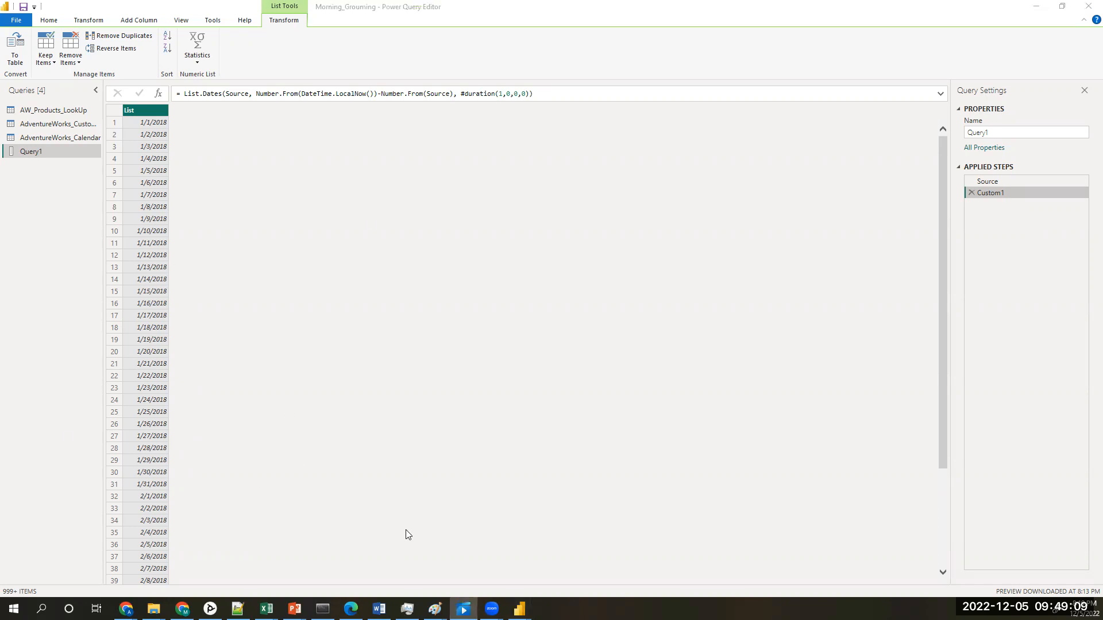
left_click(16, 57)
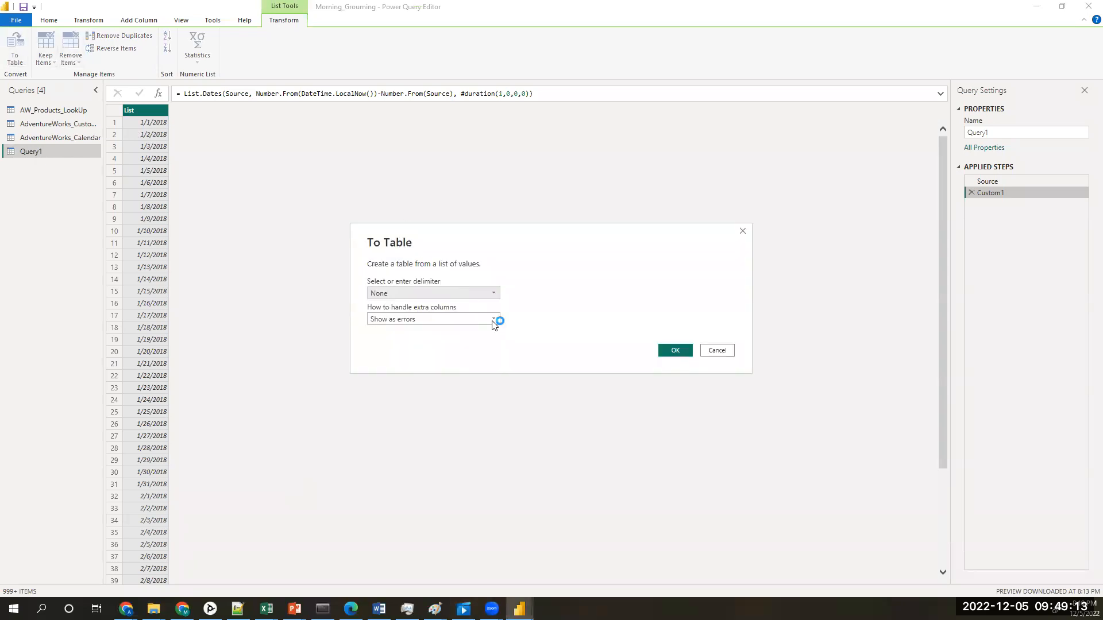
left_click(676, 351)
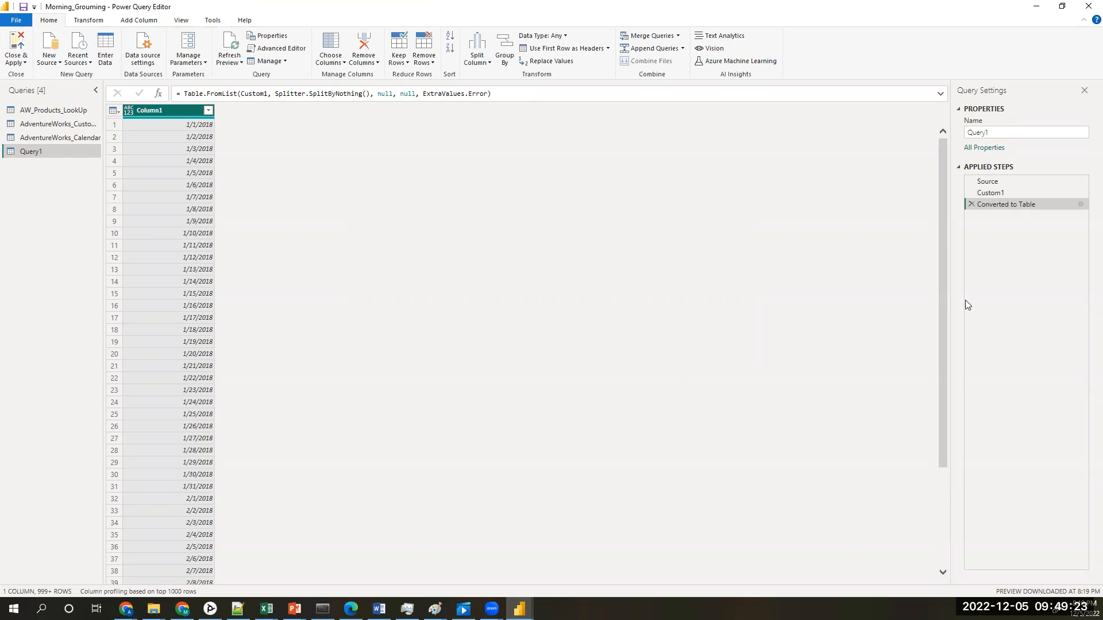
left_click(971, 204)
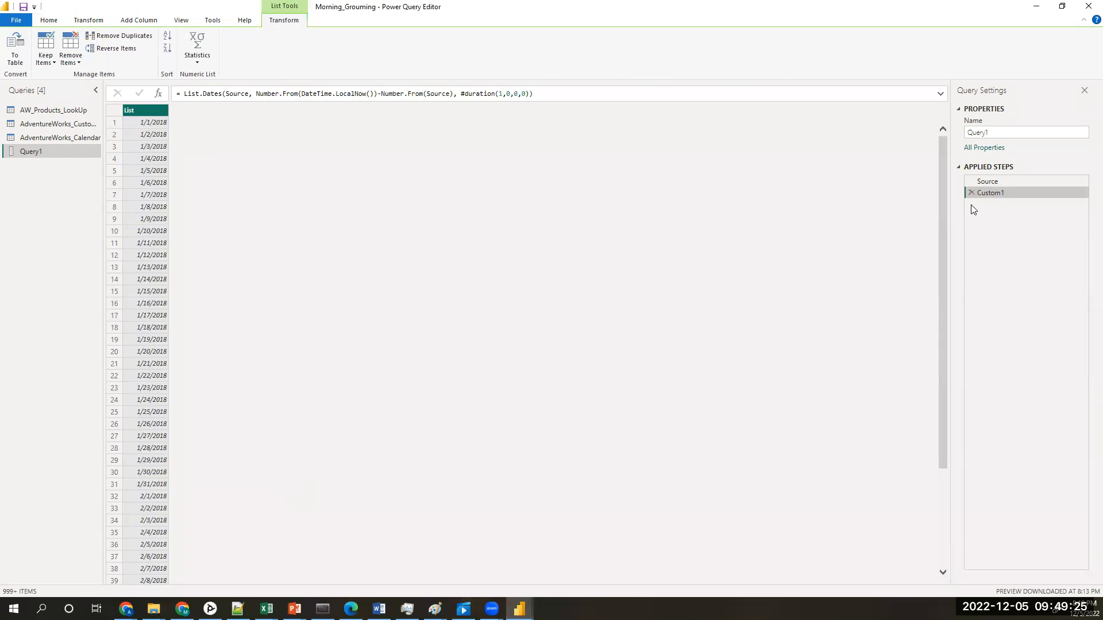
Step: Convert the date list to a table with delimiter None and extra columns shown as errors
left_click(14, 50)
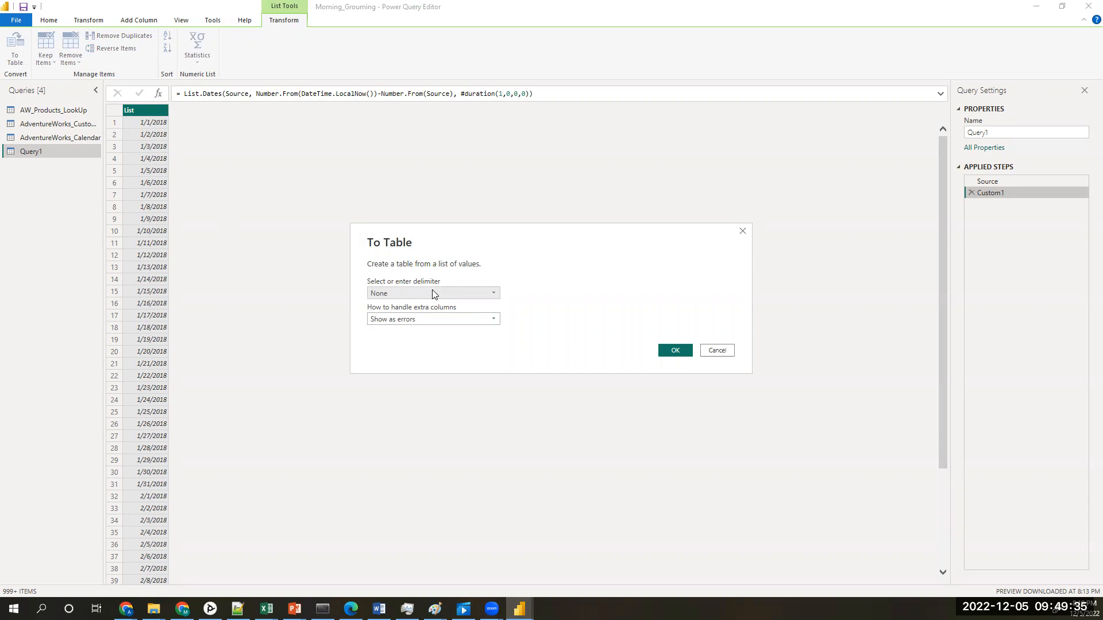
left_click(675, 350)
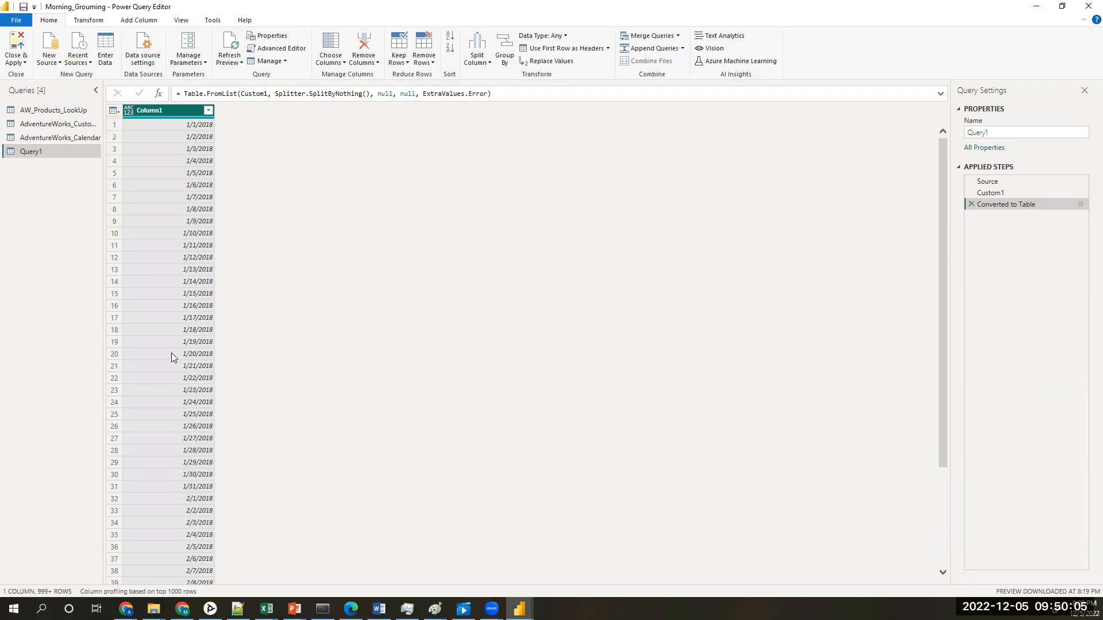
scroll(178, 222, "down", 10)
scroll(178, 222, "up", 10)
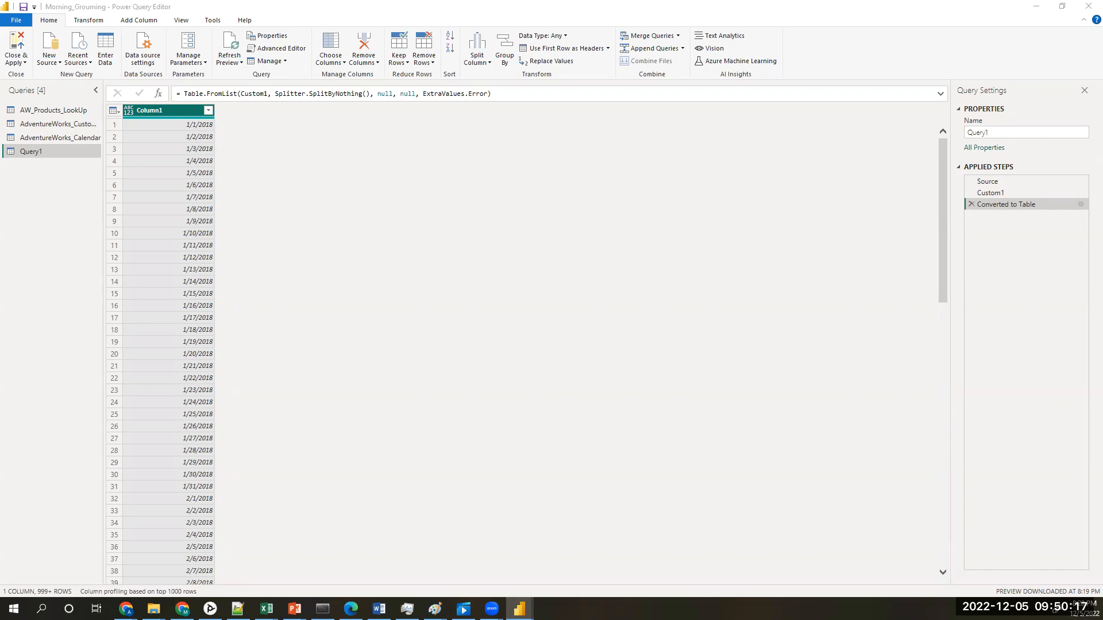
Step: Change the data type of Column1 in Query1 to Date
left_click(265, 142)
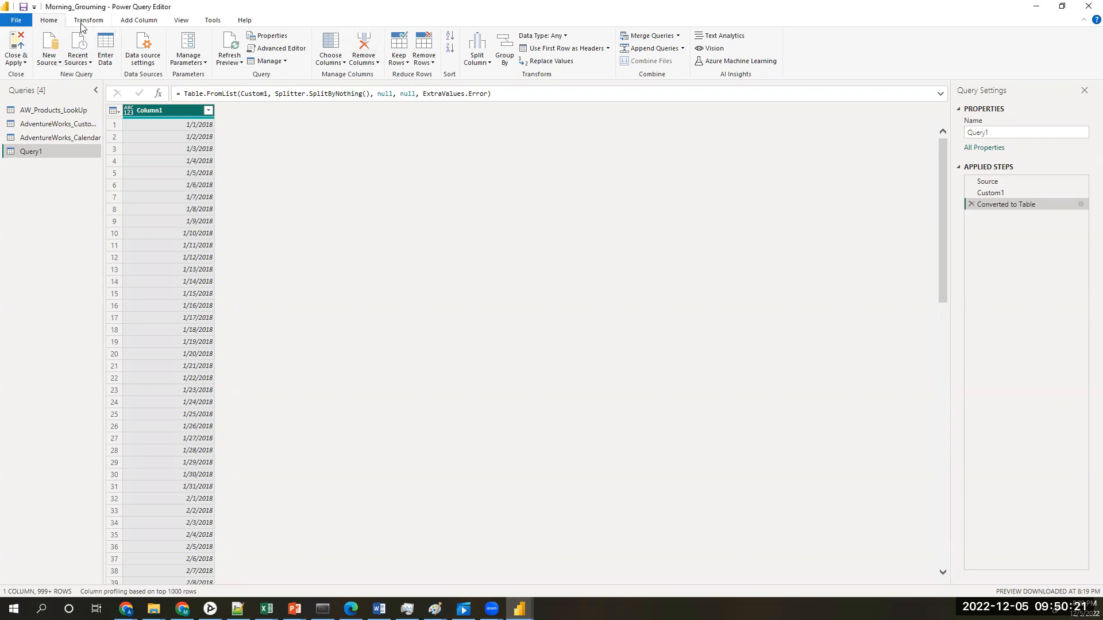
right_click(154, 109)
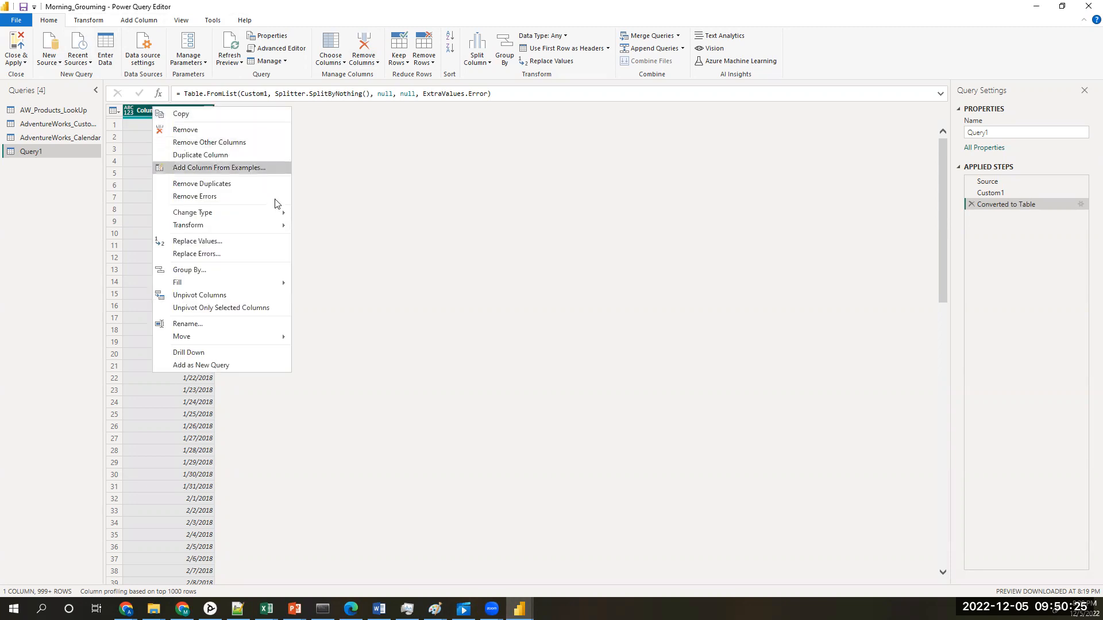
mouse_move(277, 209)
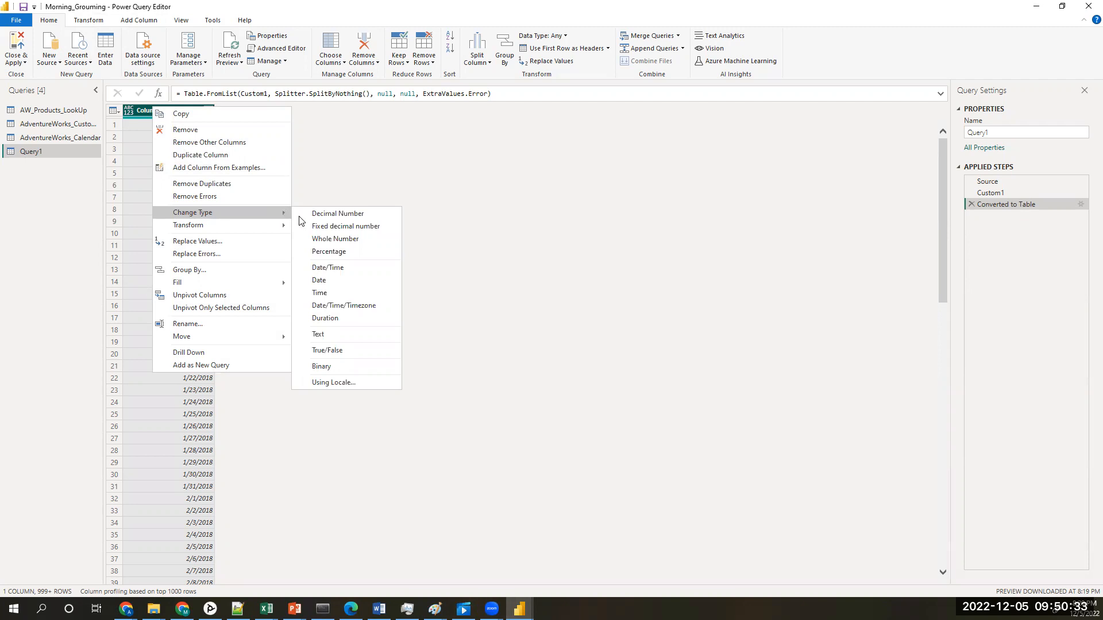
left_click(333, 281)
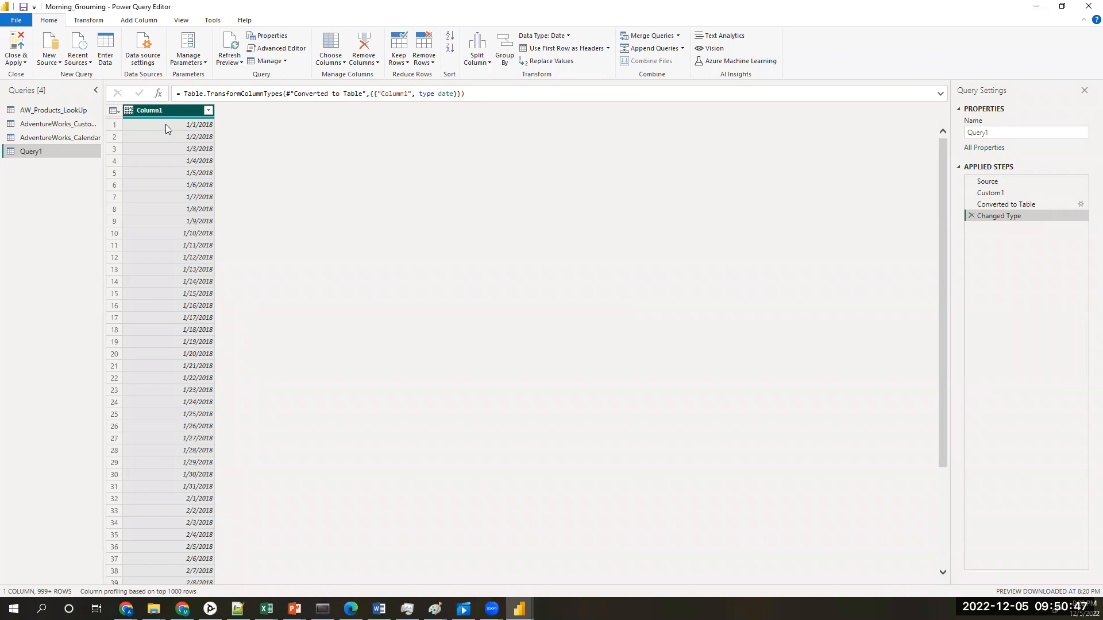
Step: Rename Column1 of Query1 to Source_Date
right_click(173, 110)
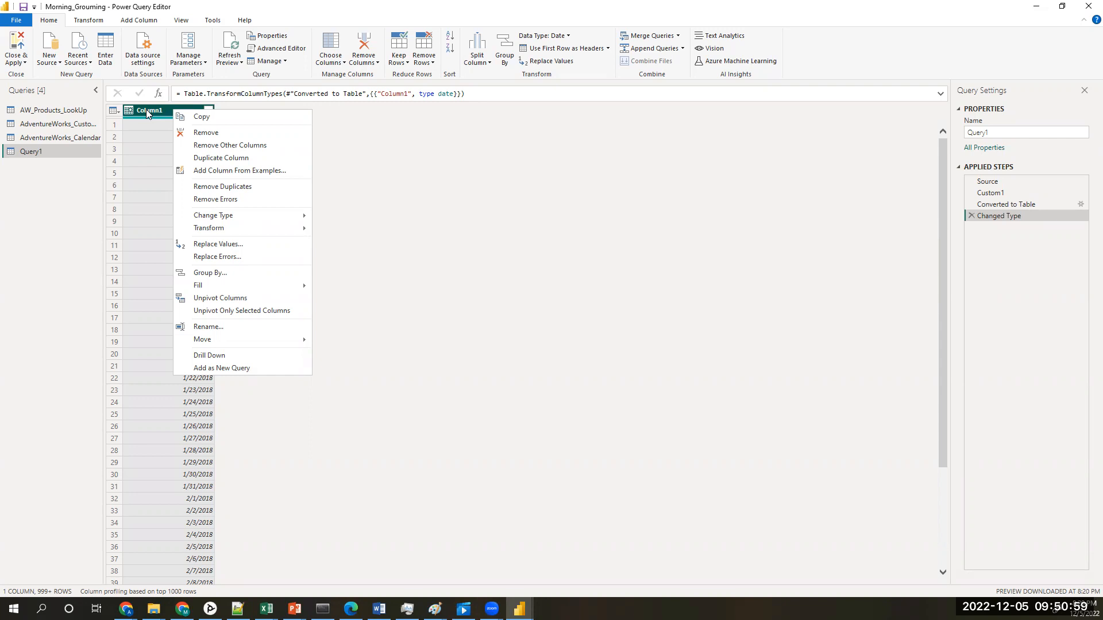
left_click(464, 179)
right_click(176, 109)
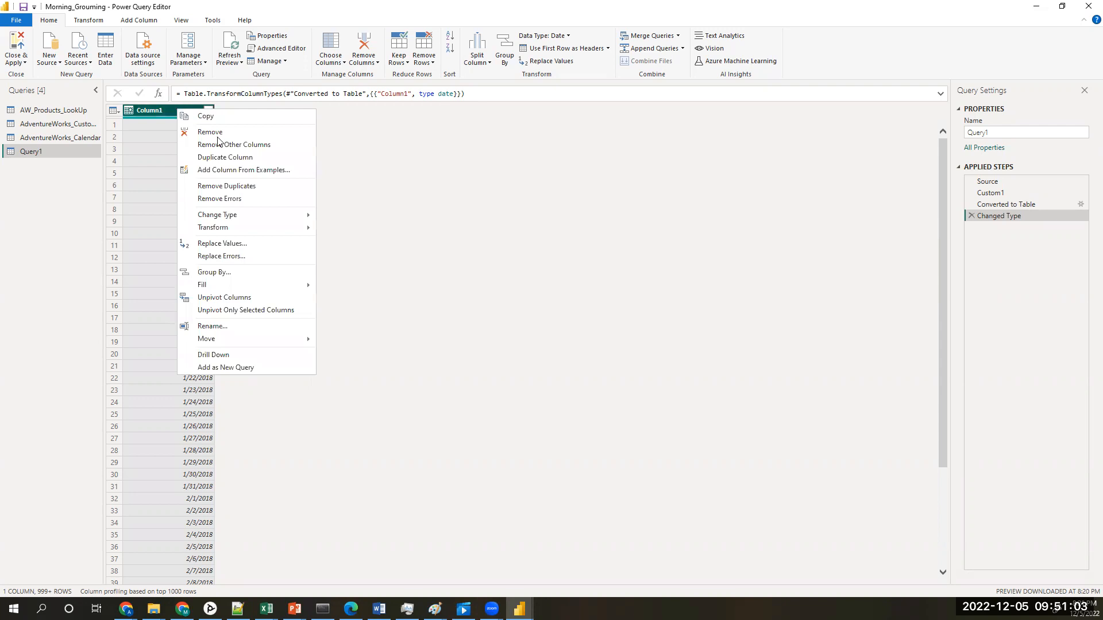
key("F2")
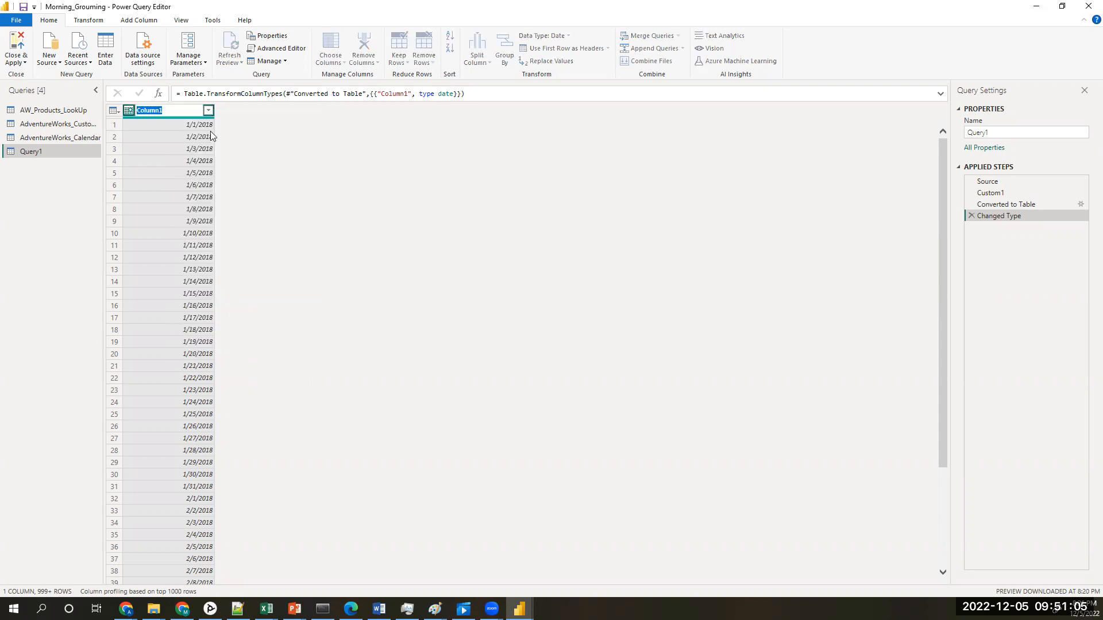
type("Source_Date")
left_click(255, 152)
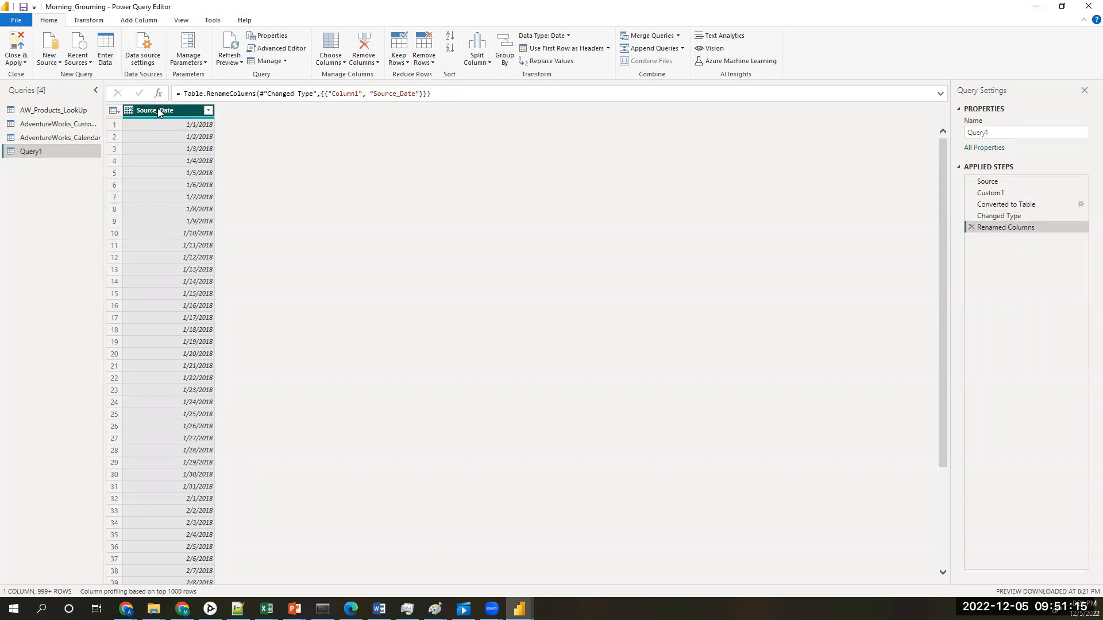
left_click(93, 22)
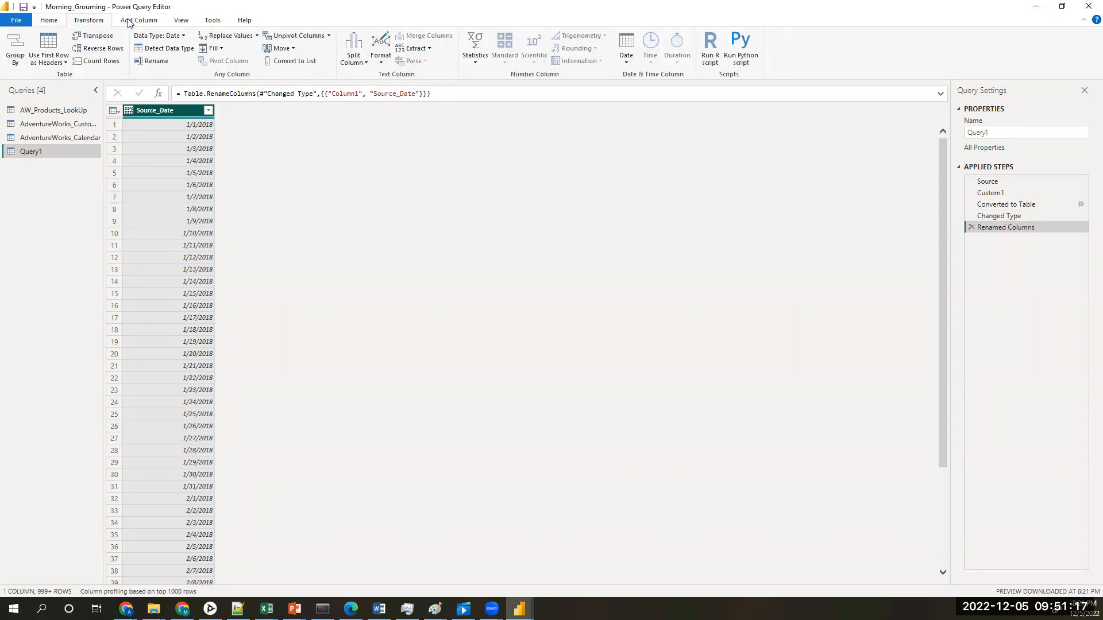
left_click(129, 22)
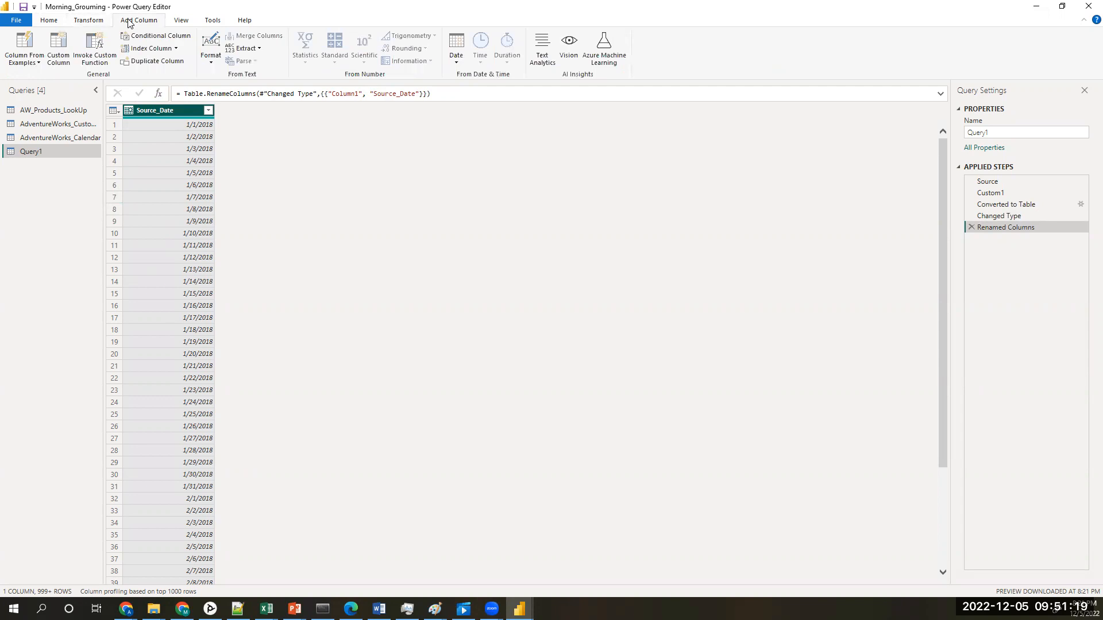
left_click(456, 63)
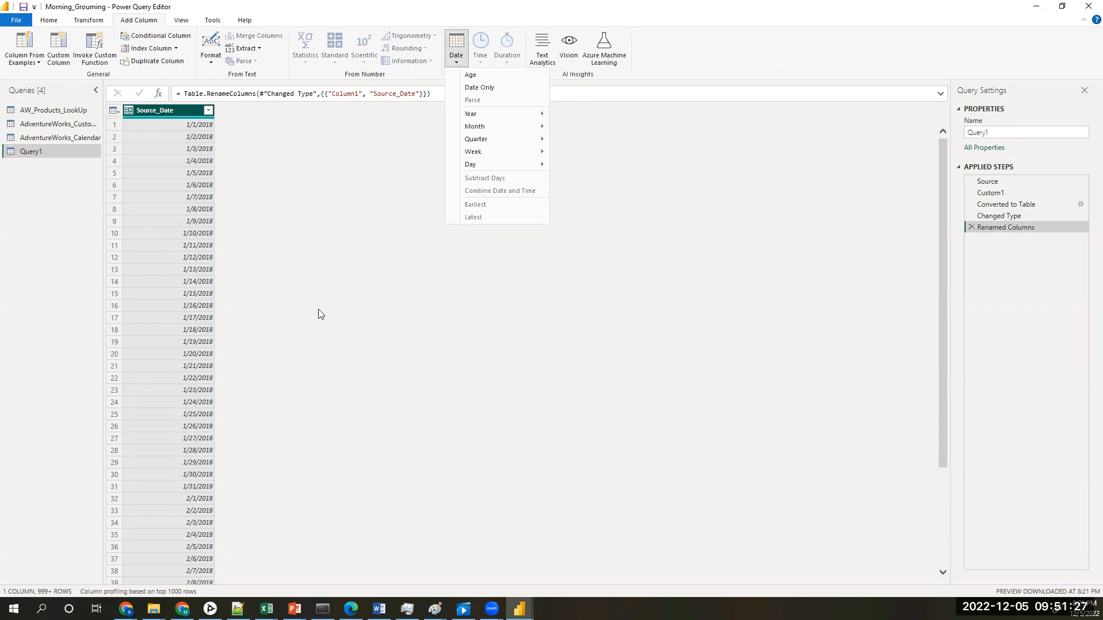
left_click(368, 312)
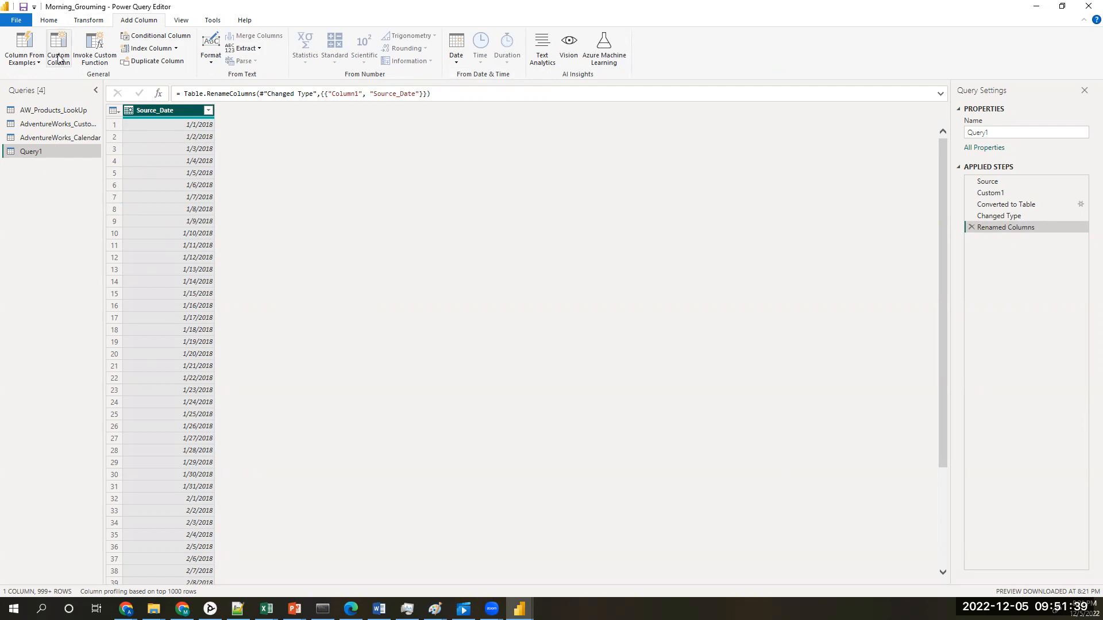
Step: Apply the query changes to the model and close the Power Query Editor
left_click(48, 19)
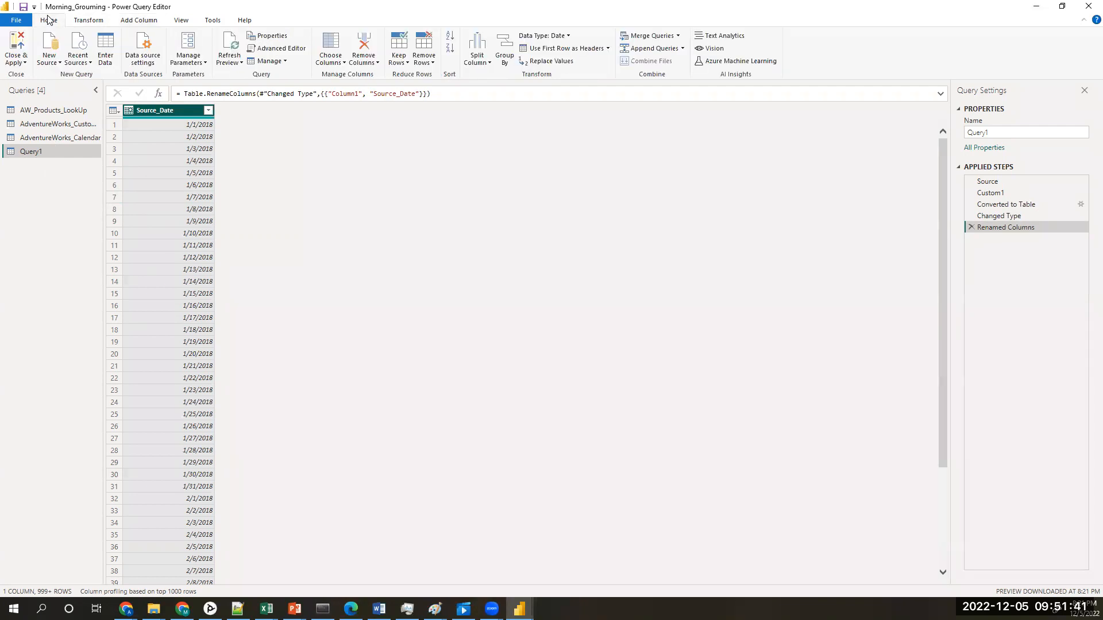
left_click(19, 45)
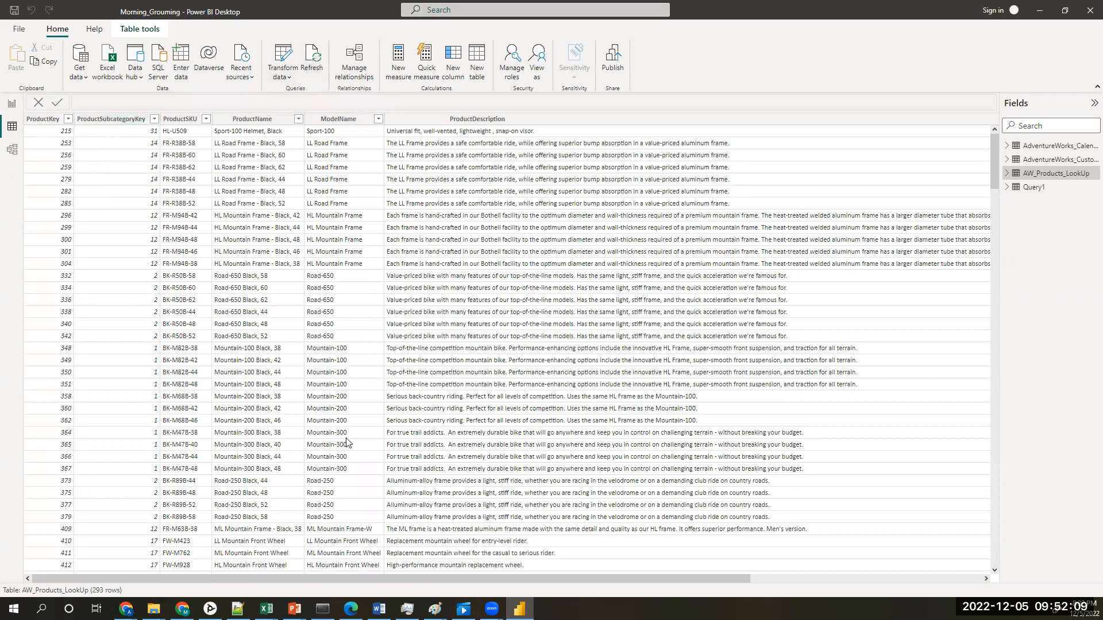
mouse_move(539, 578)
left_mouse_down()
mouse_move(758, 578)
mouse_move(534, 578)
left_mouse_up()
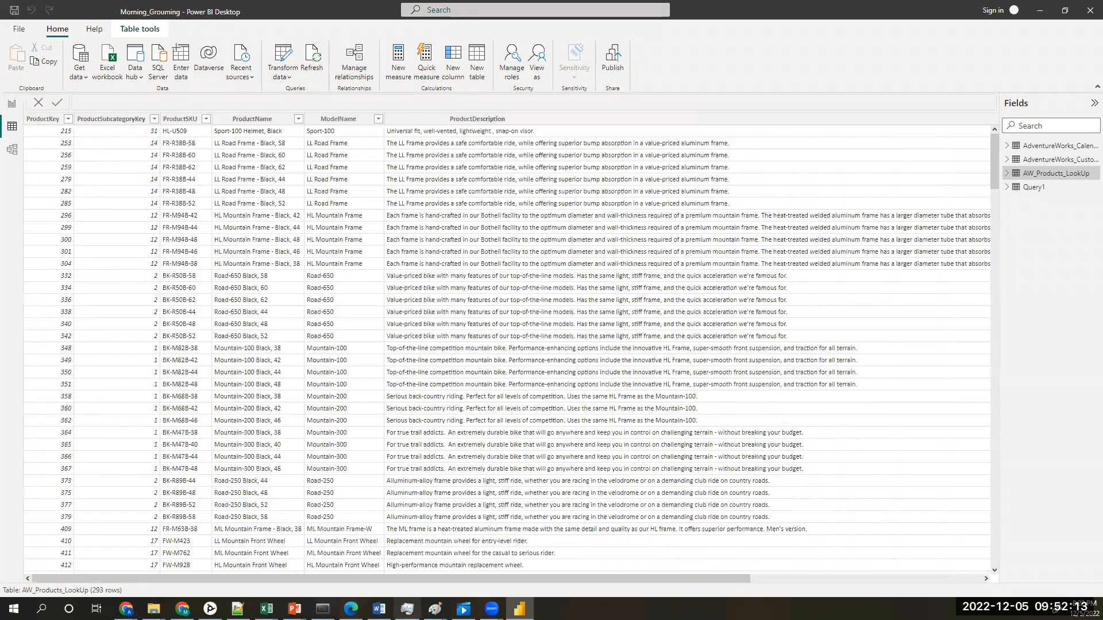
Step: Switch to Notepad++ and add the note "To do Aggregations on non standard" below "Creating Rooling Calendar", followed by a blank line
left_click(237, 608)
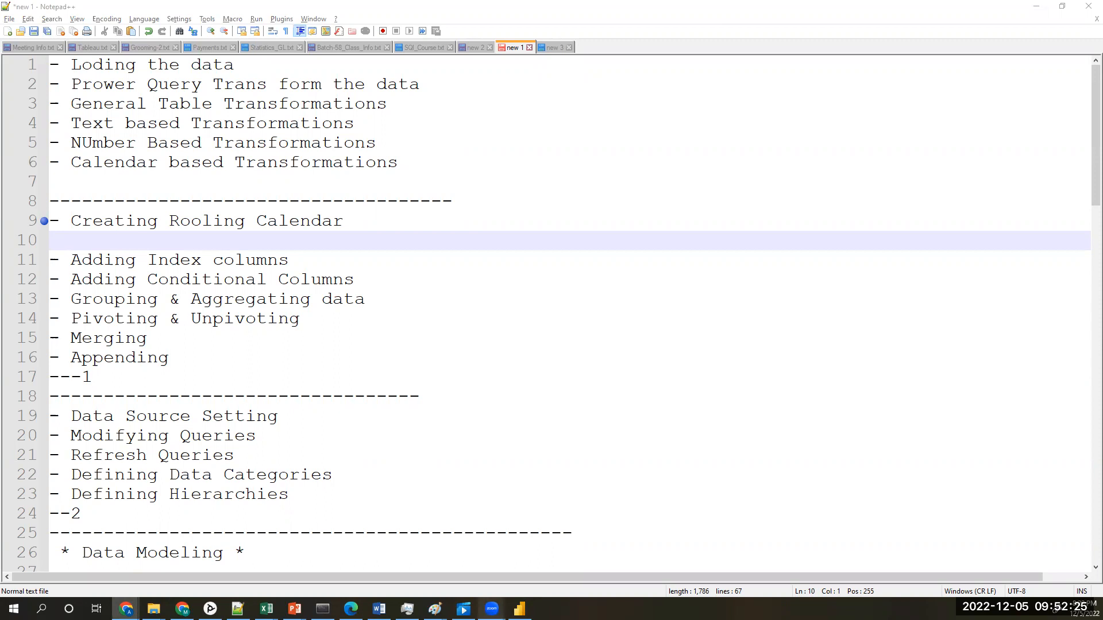
mouse_move(492, 609)
left_click(247, 240)
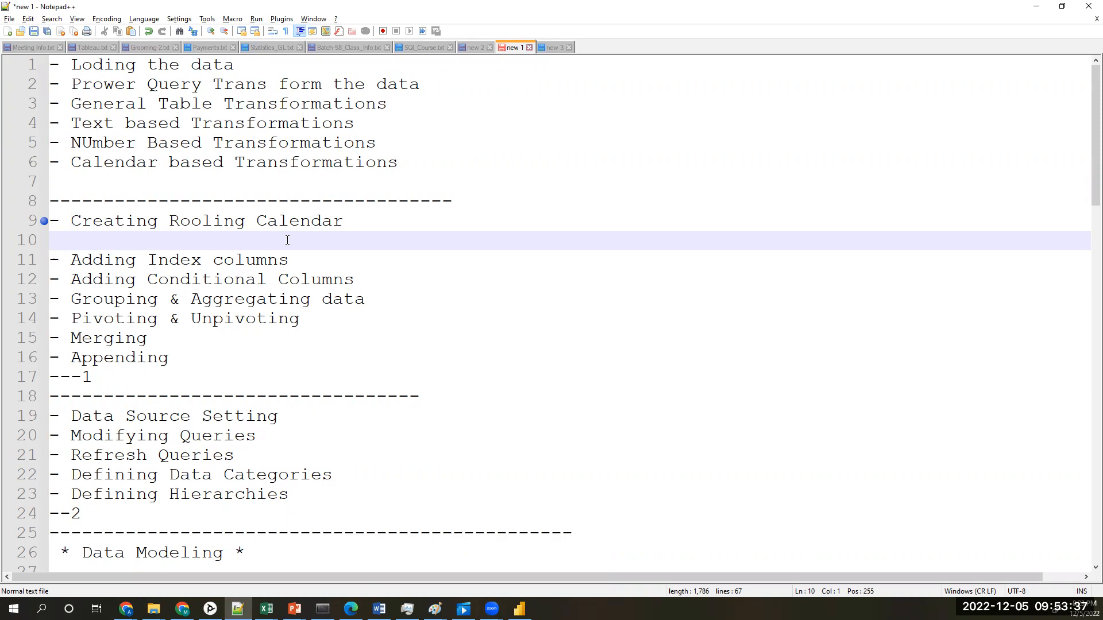
type("To do Aggre")
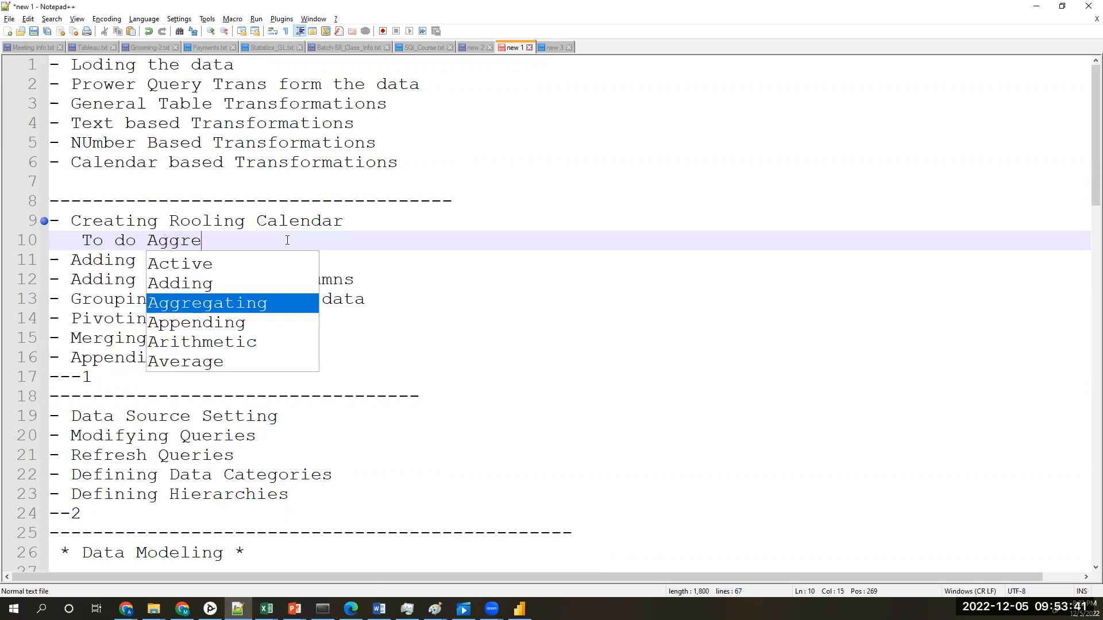
type("gations ")
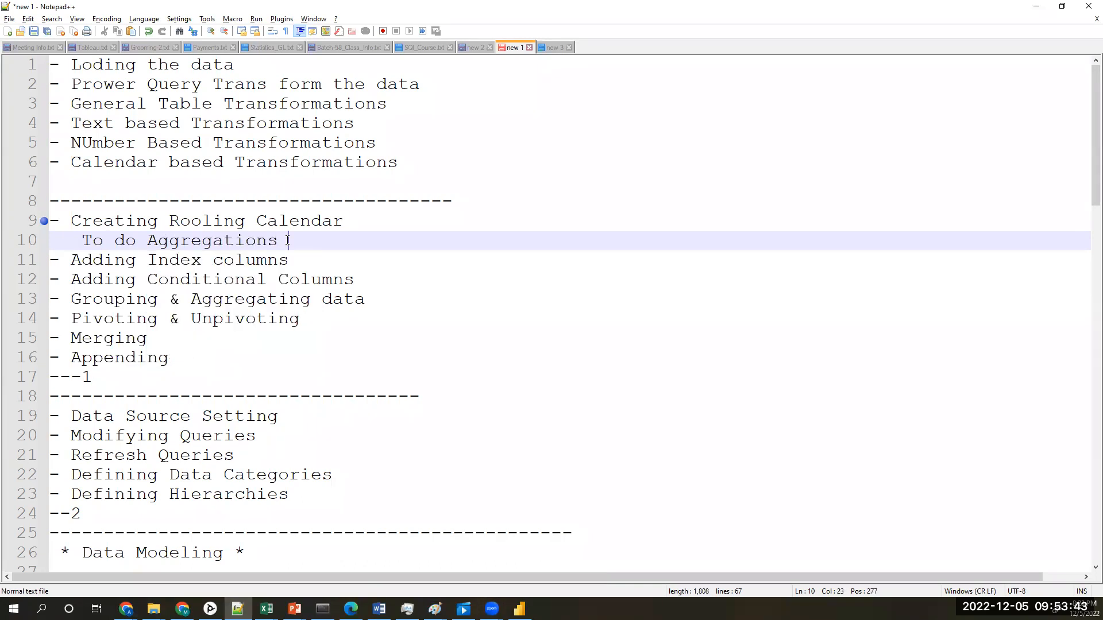
type("on non standard")
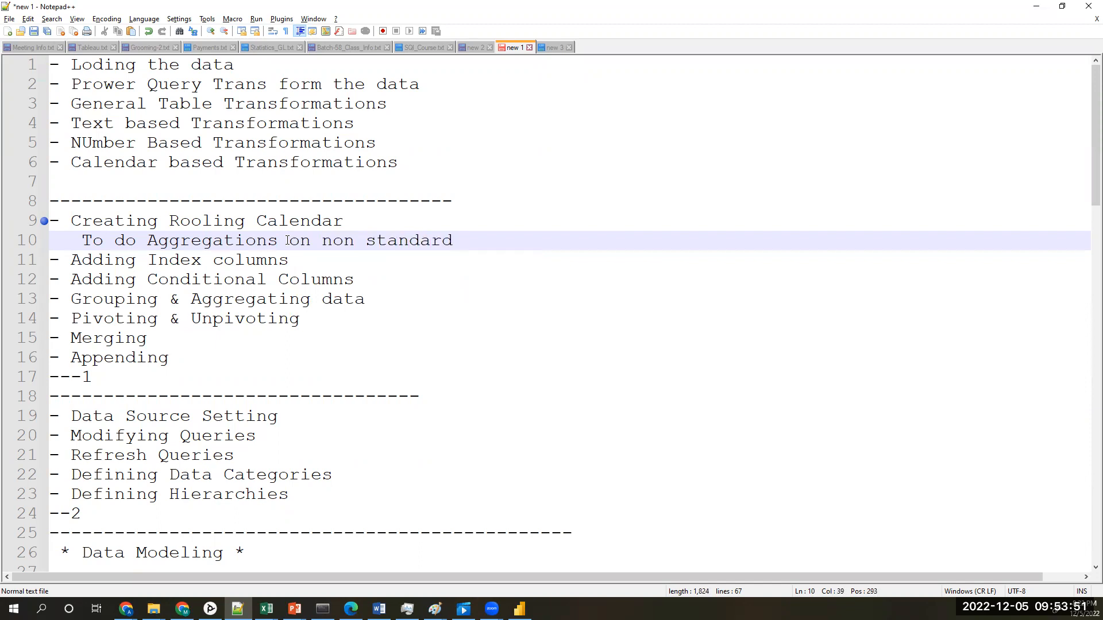
key("Return")
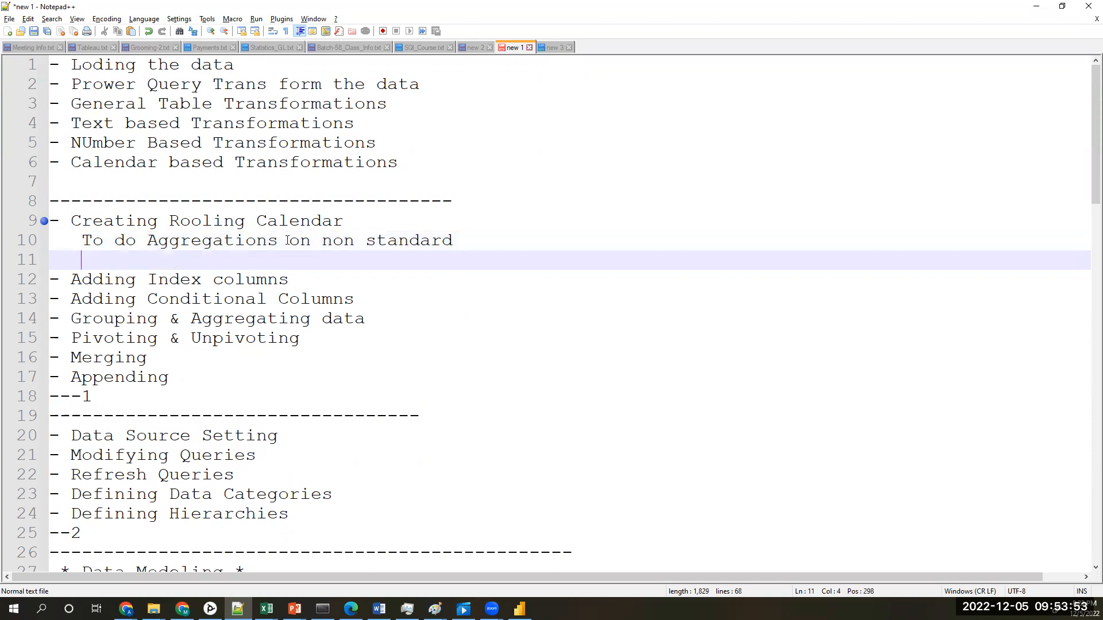
Step: Insert an empty line below "Adding Index columns" in the notes
left_click(303, 282)
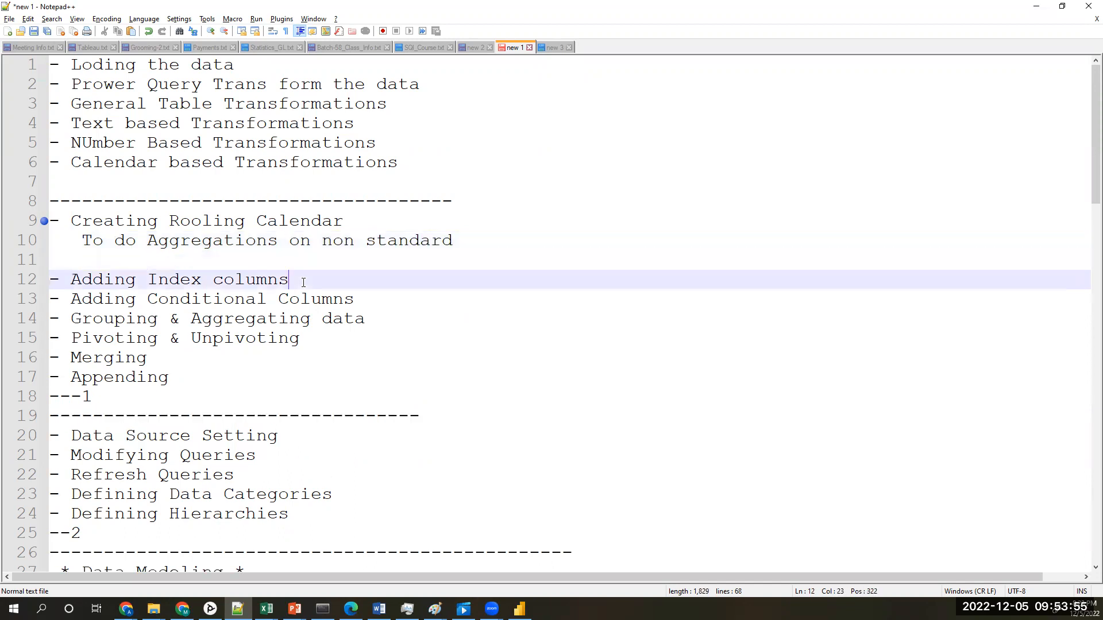
key("Return")
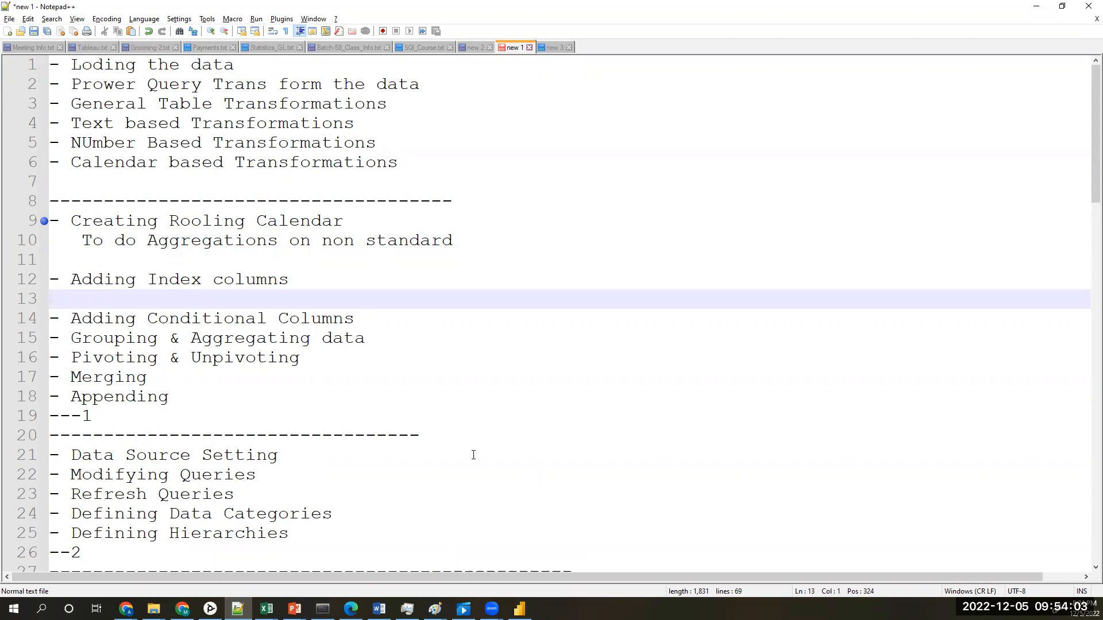
scroll(361, 384, "down", 3)
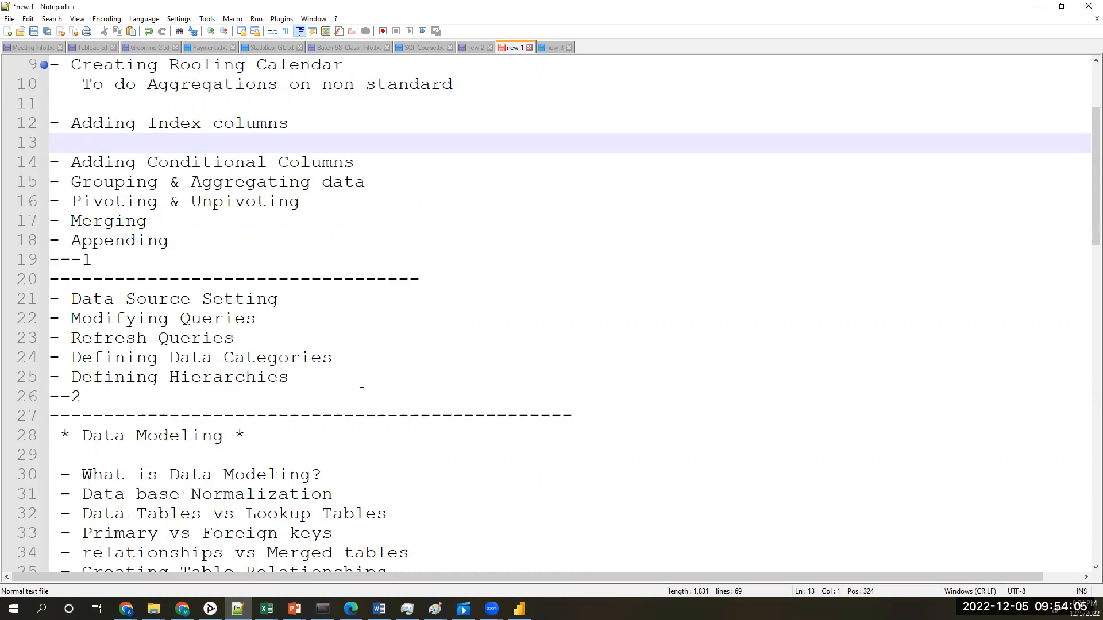
Step: Switch to Power BI, open the Power Query Editor, add an index column from 0 to AW_Products_LookUp and make it the first column
left_click(519, 609)
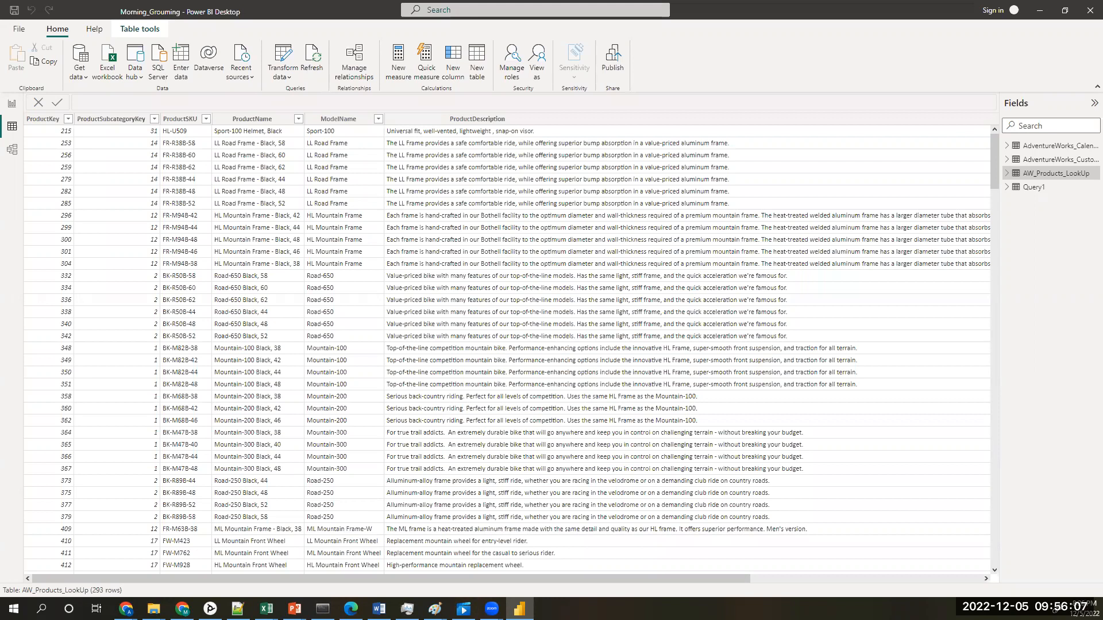
left_click(286, 63)
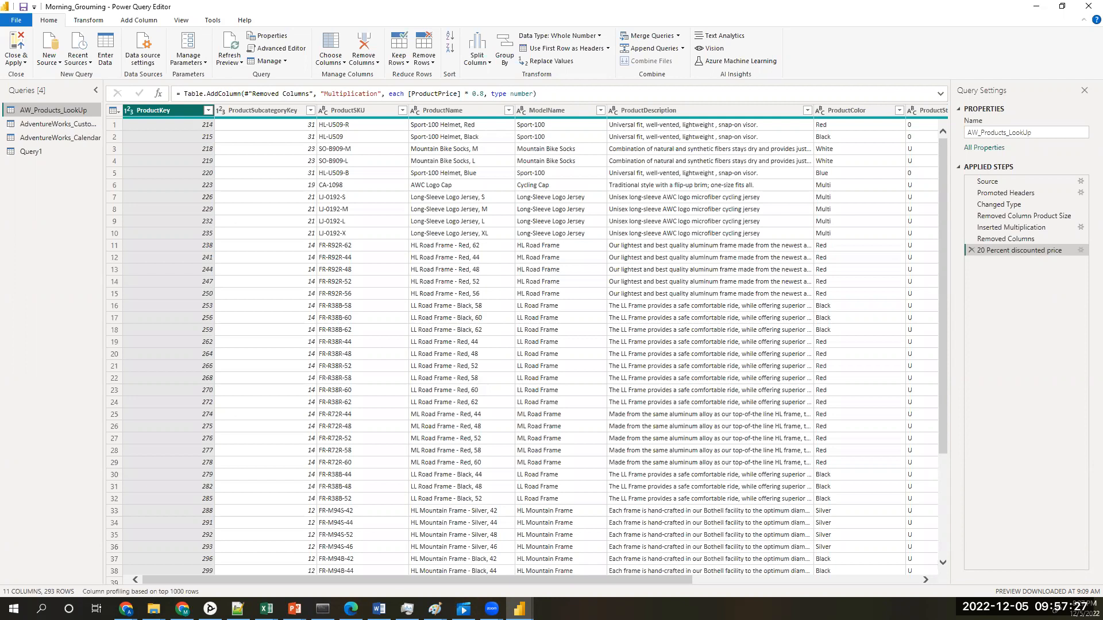
left_click(149, 21)
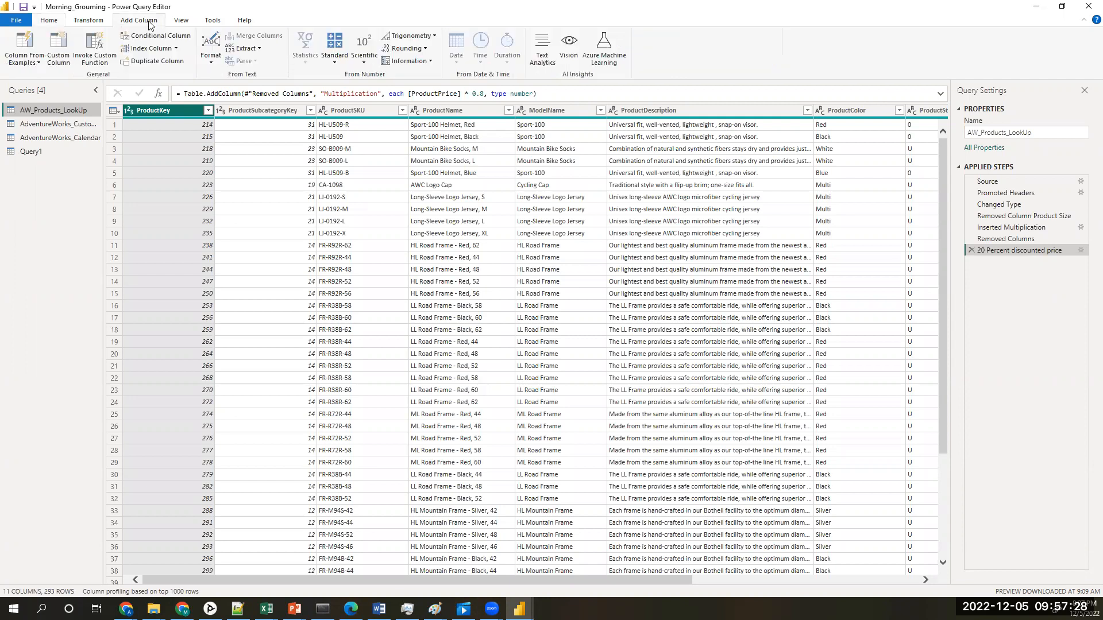
left_click(137, 51)
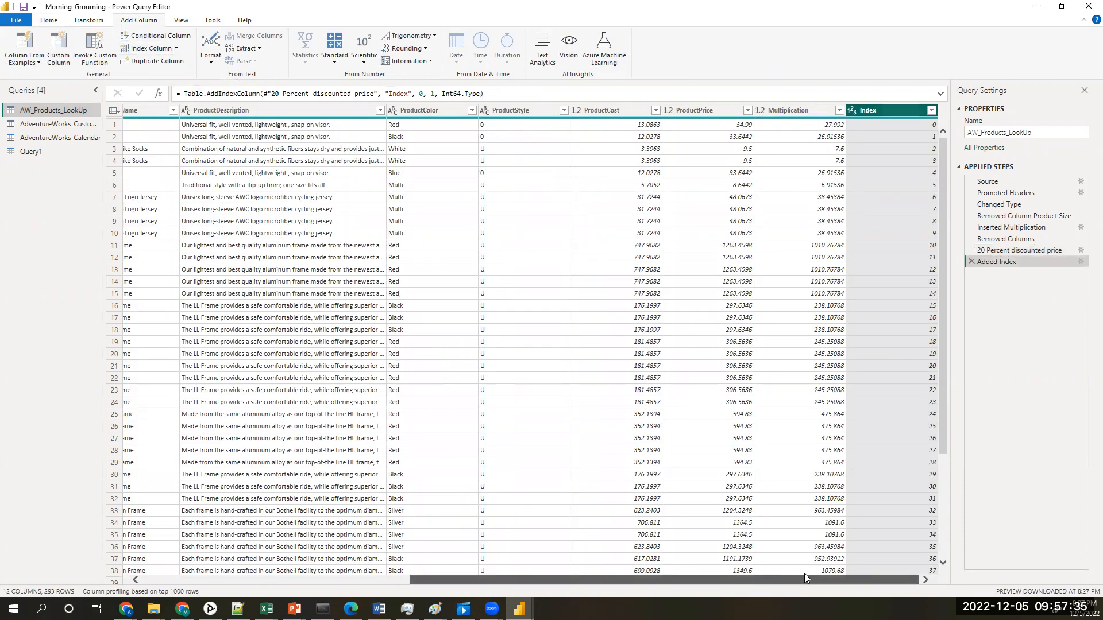
mouse_move(887, 115)
left_mouse_down()
mouse_move(543, 138)
mouse_move(411, 109)
mouse_move(51, 100)
left_mouse_up()
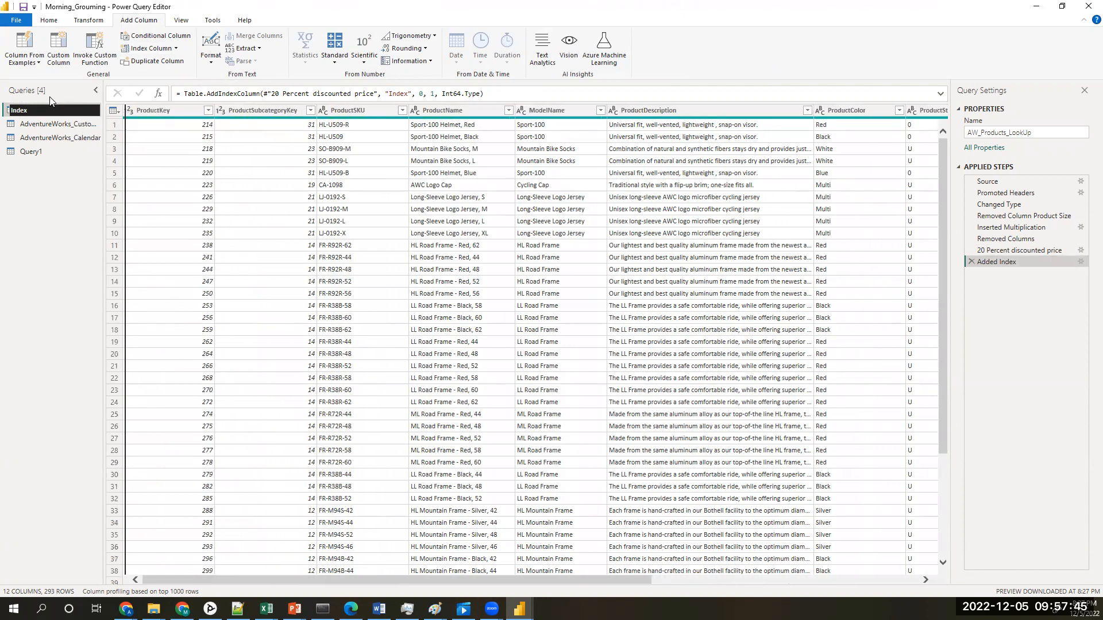
left_click_drag(49, 100, 50, 96)
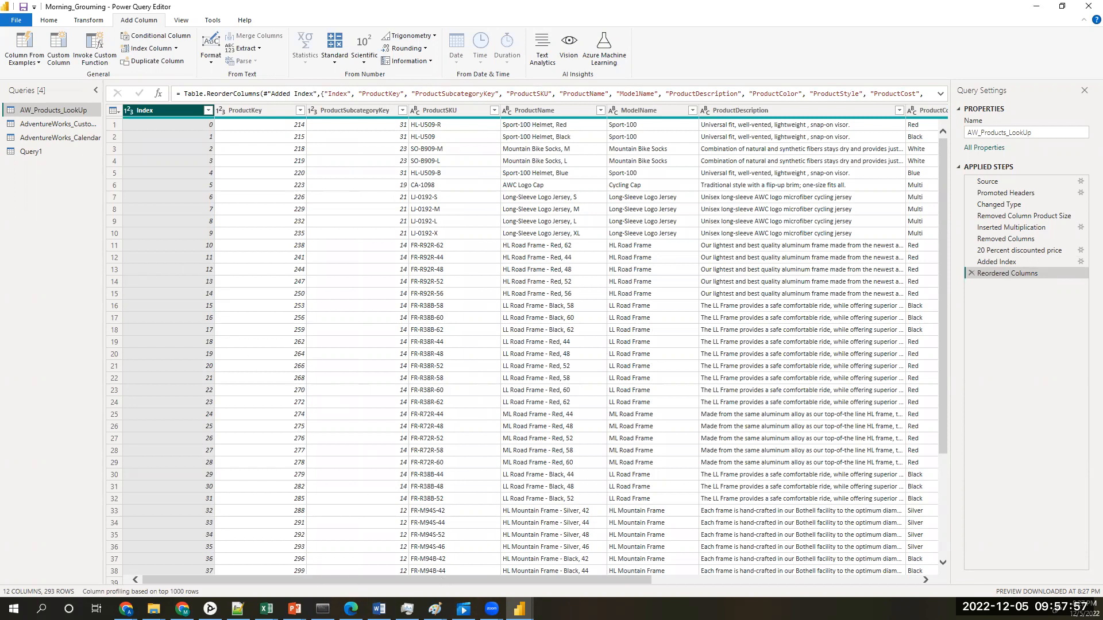
Step: Switch back to the topic notes in Notepad++
left_click(238, 609)
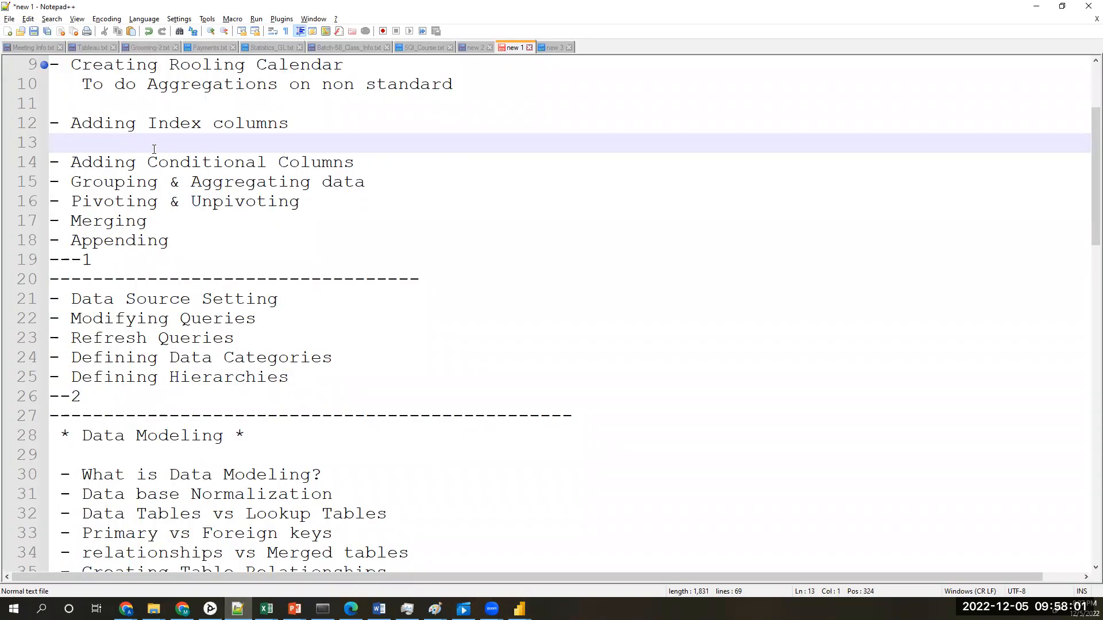
type("pOWER qUERY -")
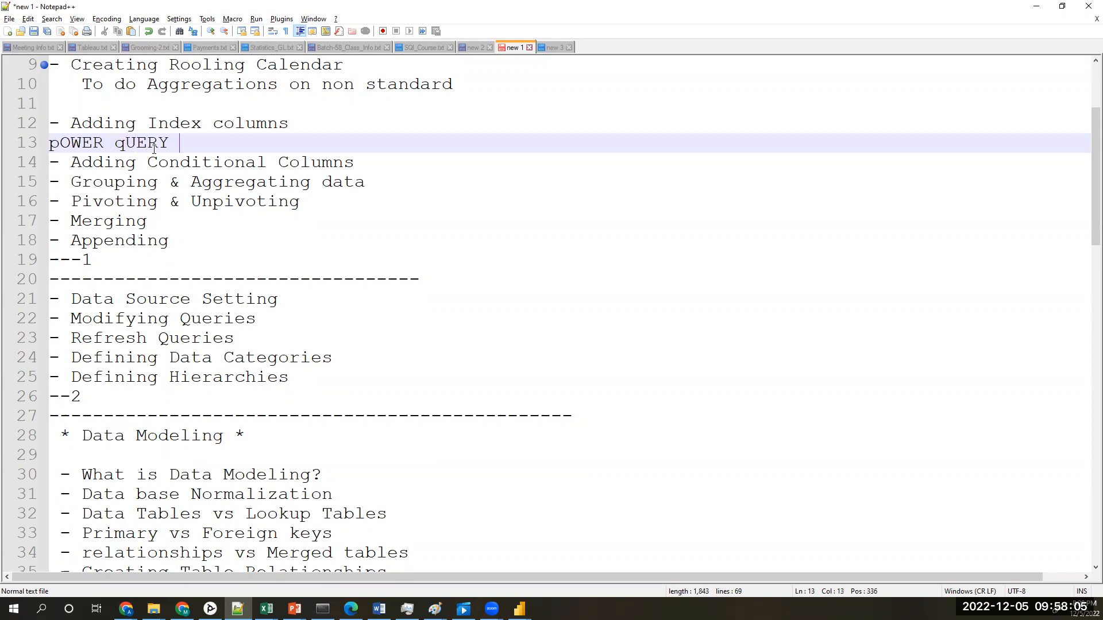
key("BackSpace")
key("BackSpace")
key("BackSpace")
key("BackSpace")
key("BackSpace")
key("BackSpace")
key("BackSpace")
key("BackSpace")
key("BackSpace")
key("BackSpace")
key("BackSpace")
key("BackSpace")
key("BackSpace")
key("BackSpace")
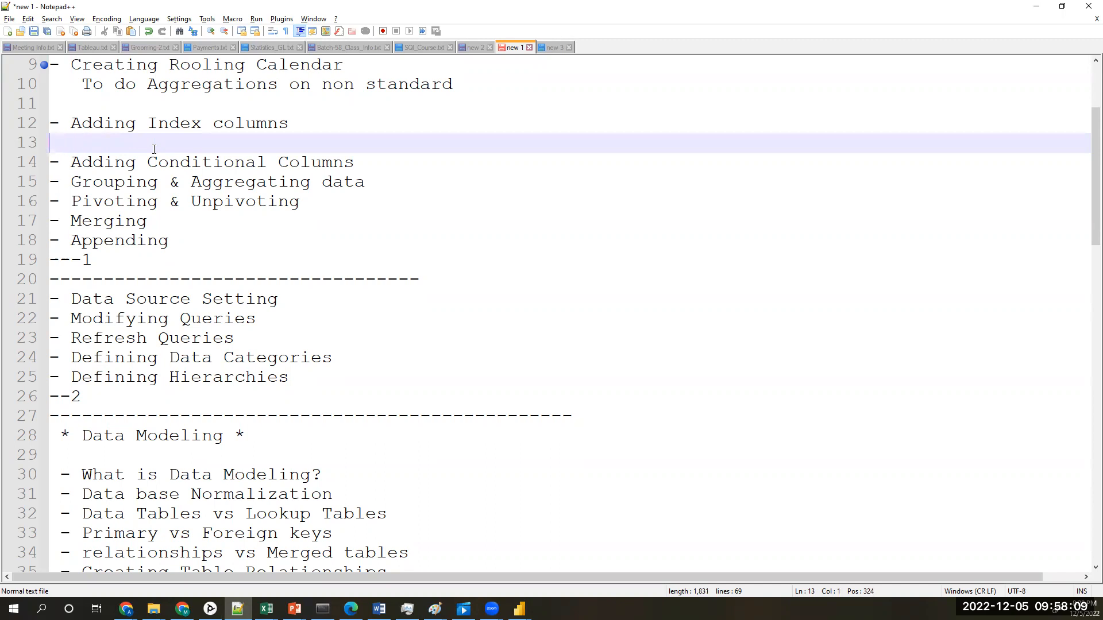
Step: Add the indented note "Power Query - Add column - index column" on the empty line below "Adding Index columns"
type("Power Query - Add column - index column")
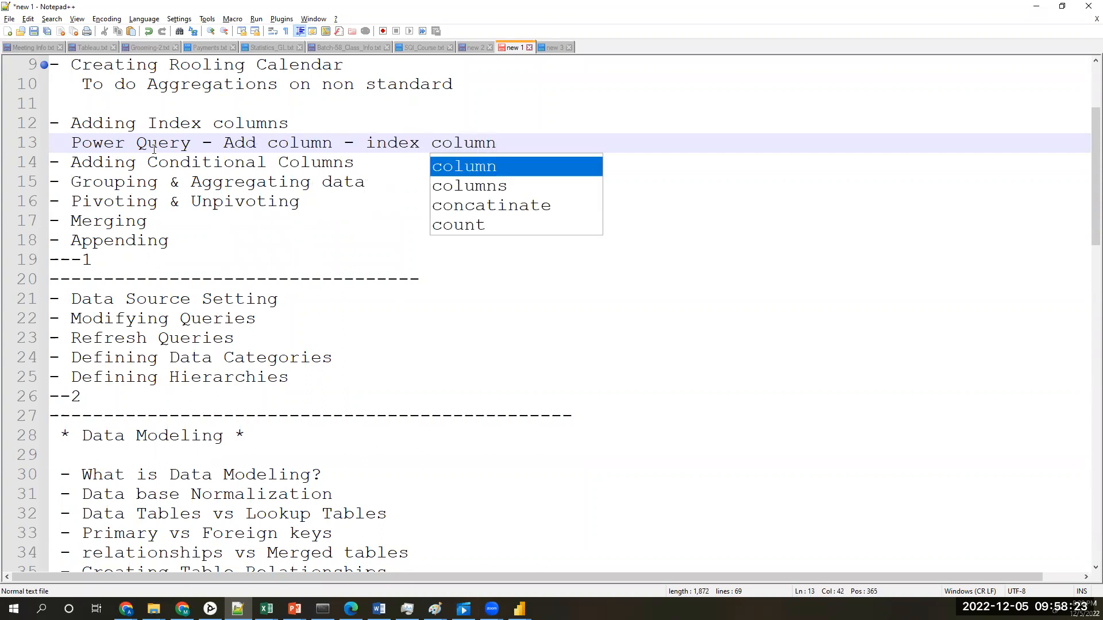
key("Escape")
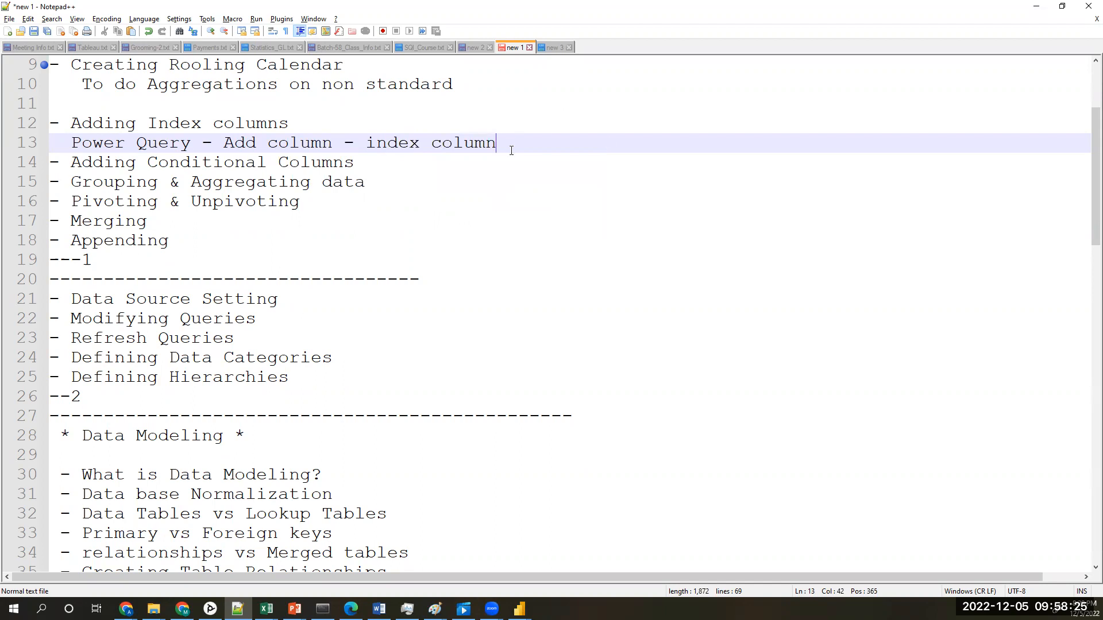
Step: Add an empty line below the index column note, and switch to the Power Query Editor window of Power BI
key("Return")
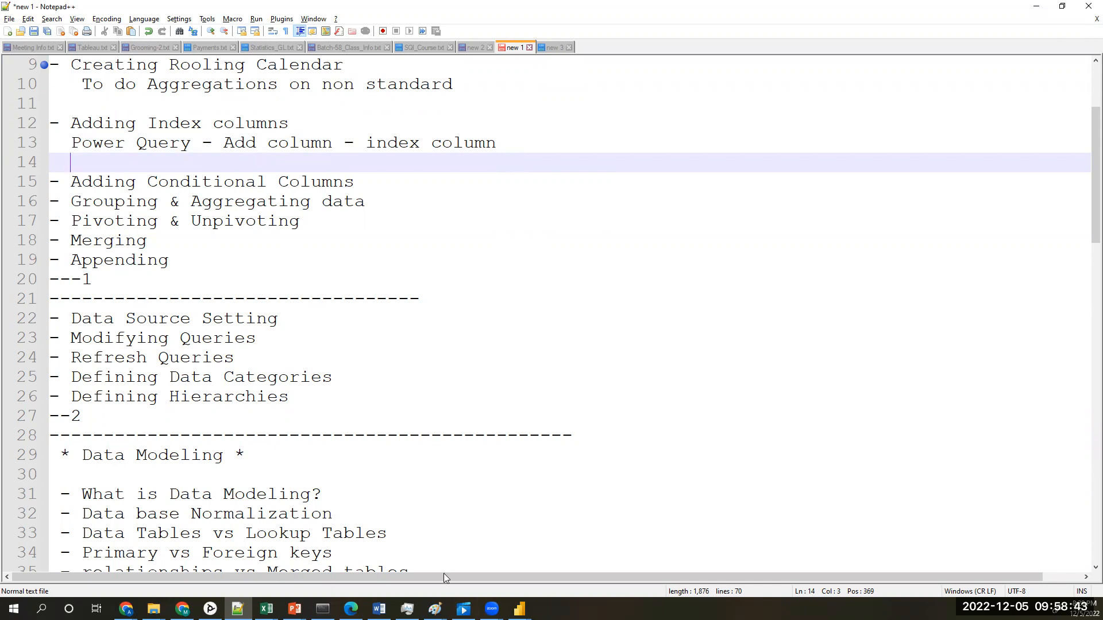
left_click(519, 610)
left_click(573, 581)
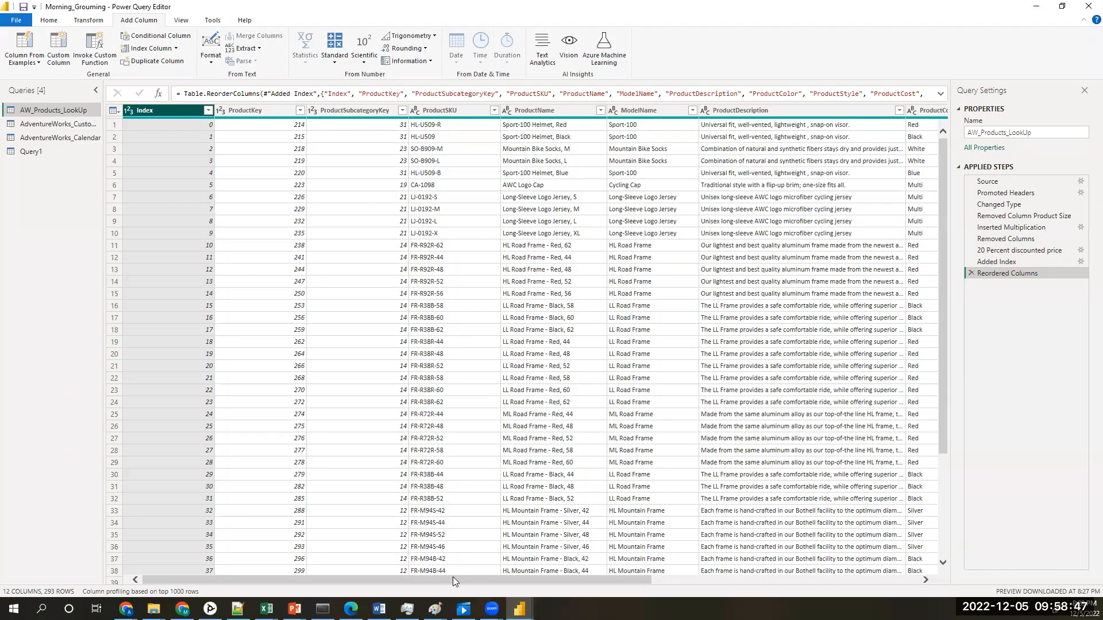
Step: Select the ProductCost column in AW_Products_LookUp and start a conditional column named High_Cost_Products
left_click_drag(450, 578, 807, 577)
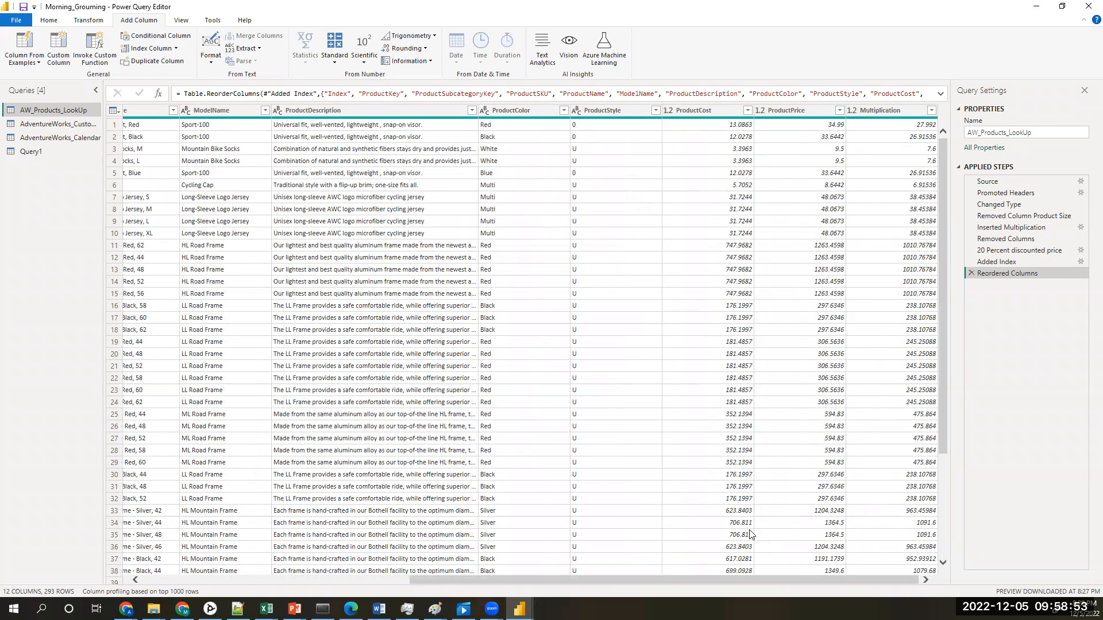
left_click(699, 113)
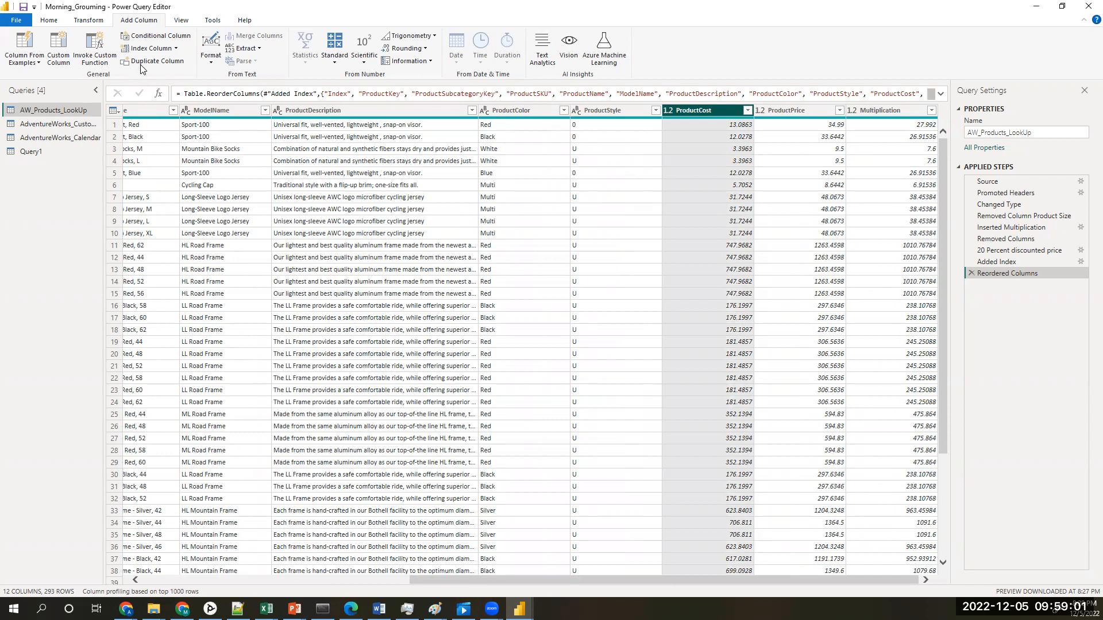
left_click(163, 40)
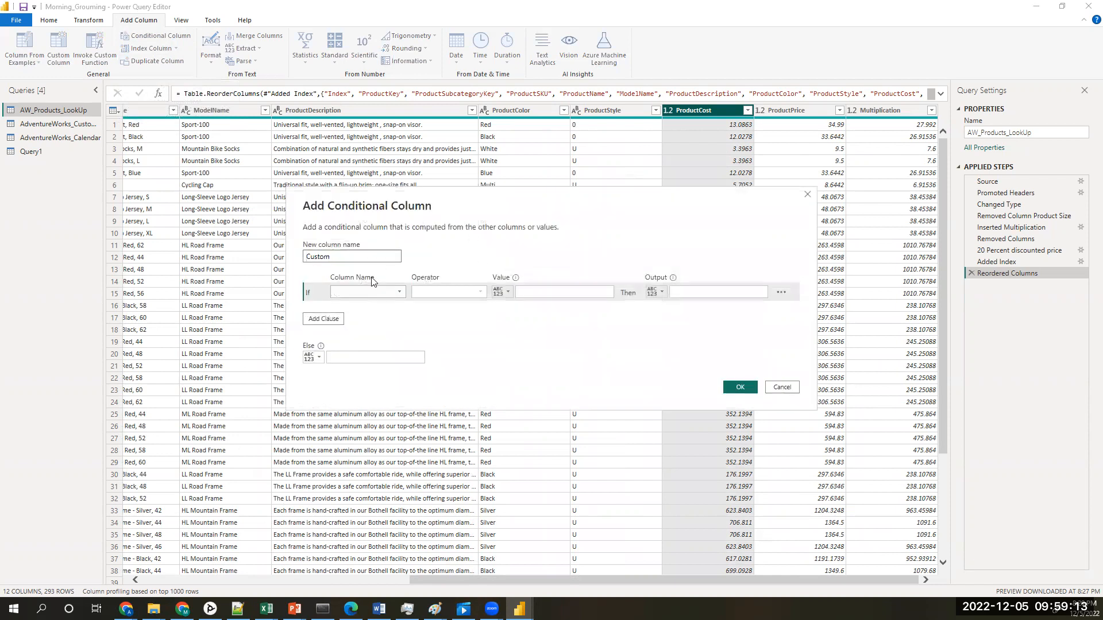
left_click_drag(355, 256, 290, 265)
type("High_Cost_Products")
Step: Define the If condition as ProductCost is greater than or equal to 500
left_click(399, 293)
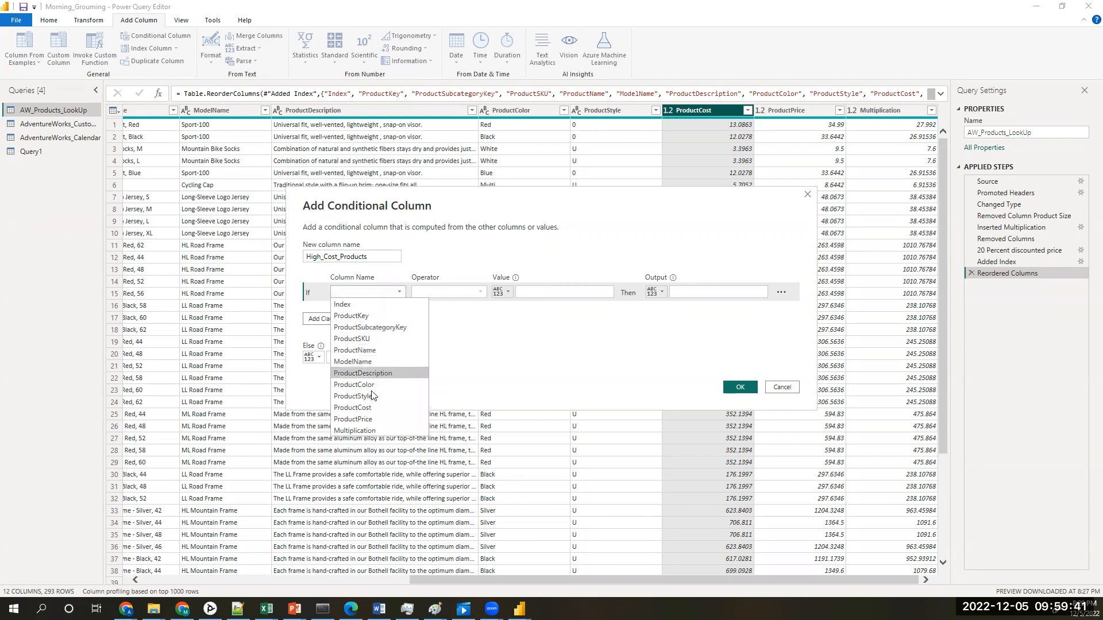
left_click(372, 408)
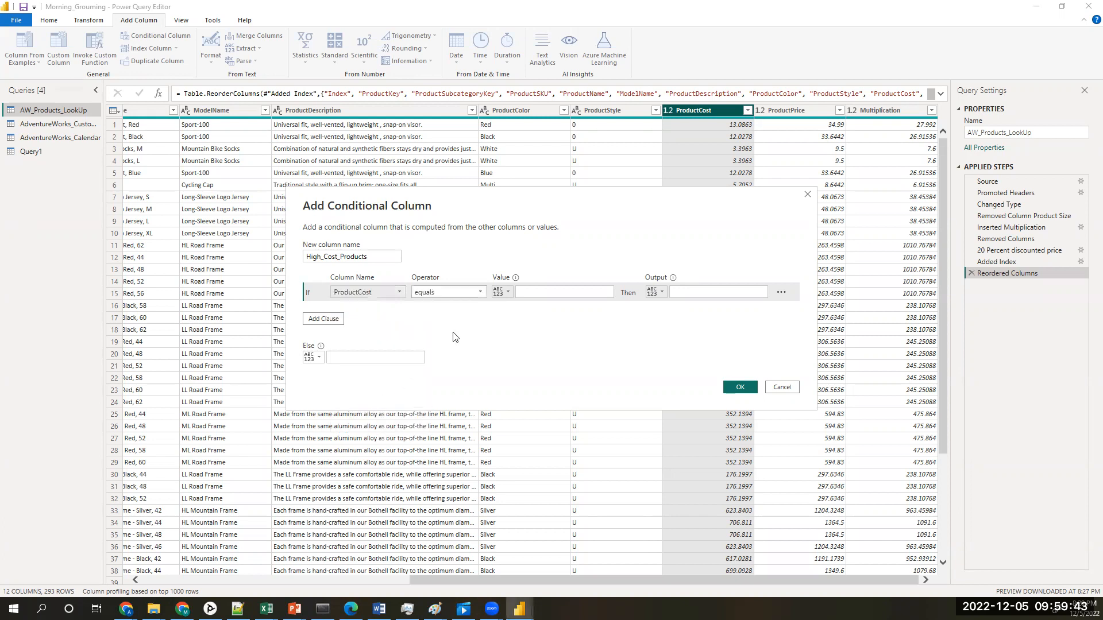
left_click(481, 294)
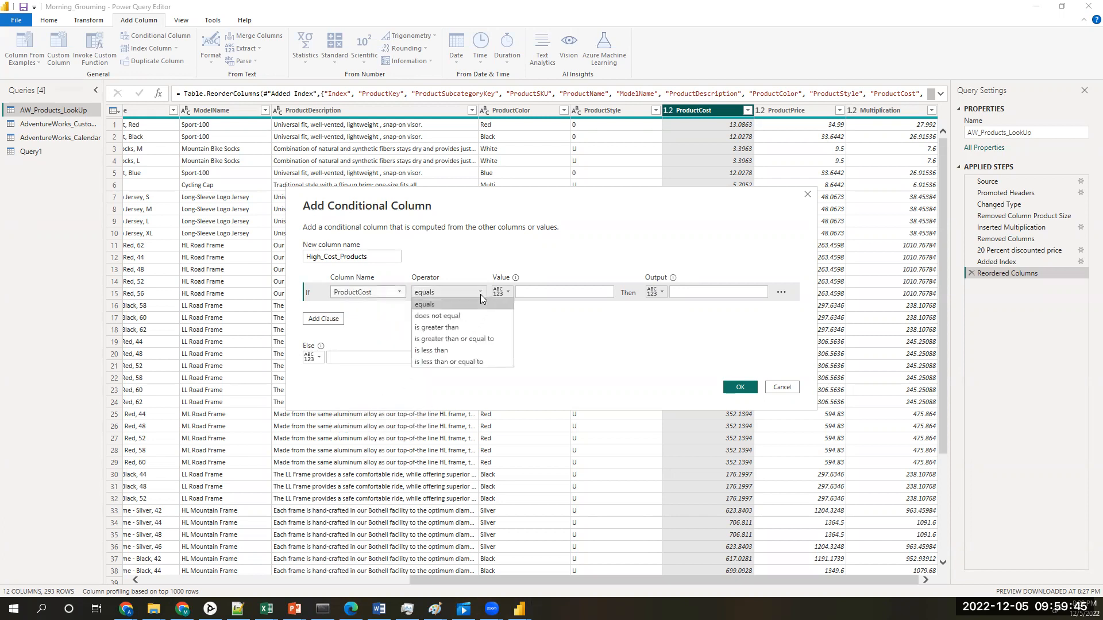
left_click(474, 339)
left_click(537, 292)
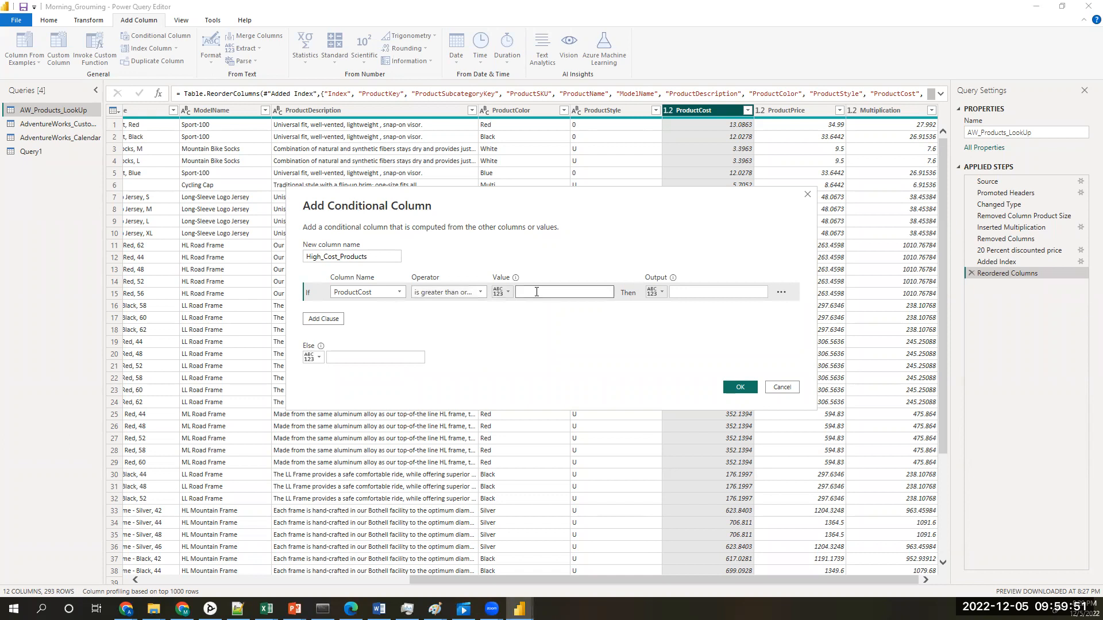
type("500")
Step: Set the condition's output to "High Cost" and the Else value to "Normal", and create the conditional column
left_click(684, 293)
type("High")
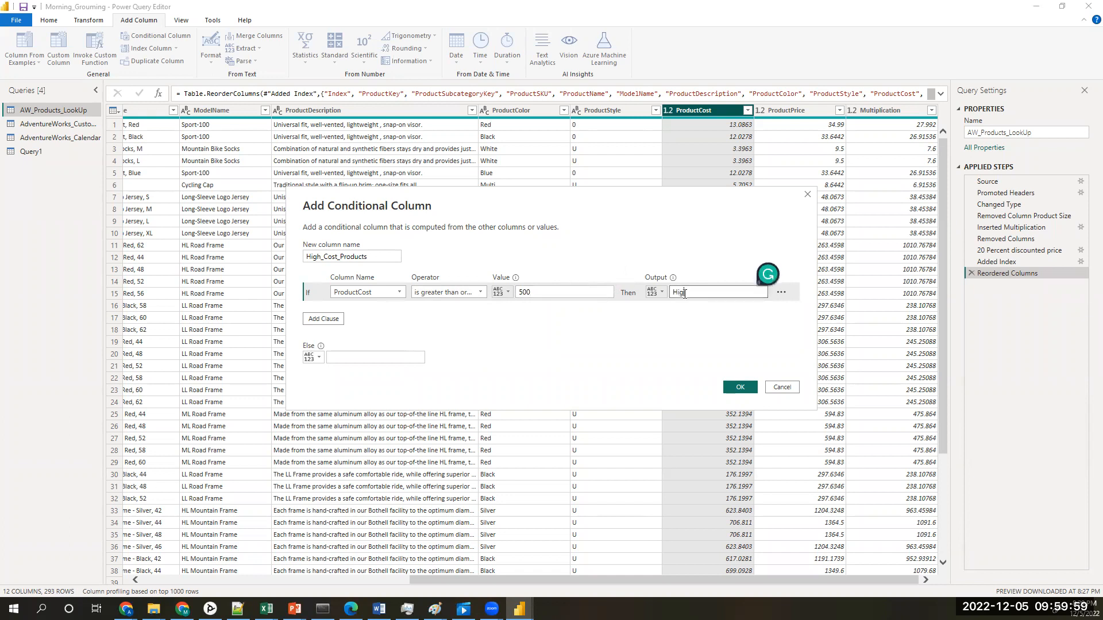
type("_Cos")
key("BackSpace")
key("BackSpace")
key("BackSpace")
type("Cost")
left_click(351, 360)
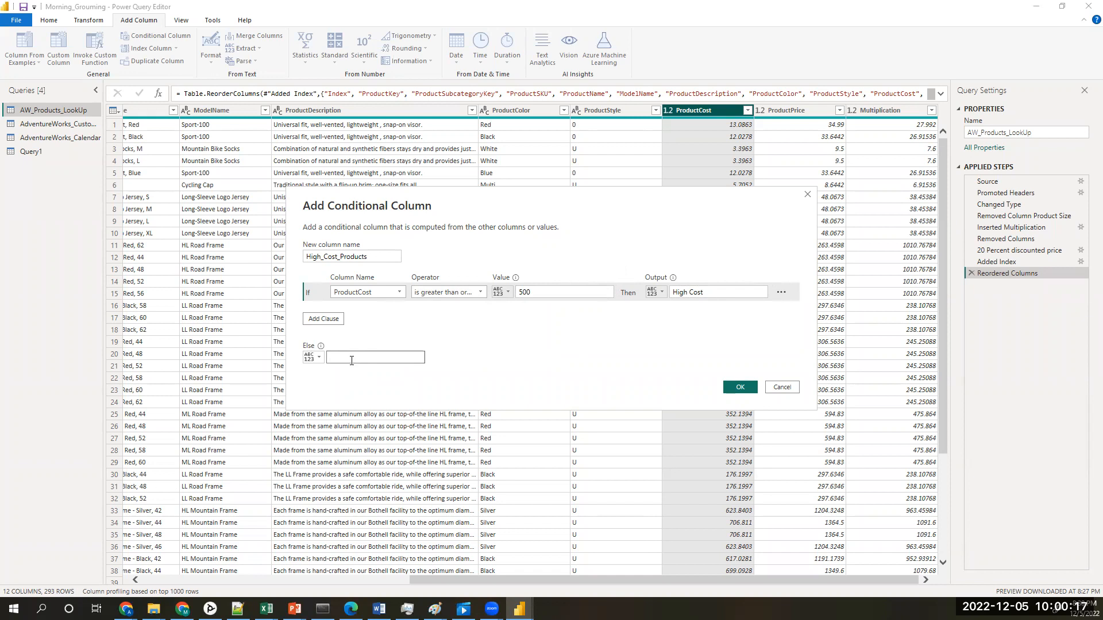
type("Normal")
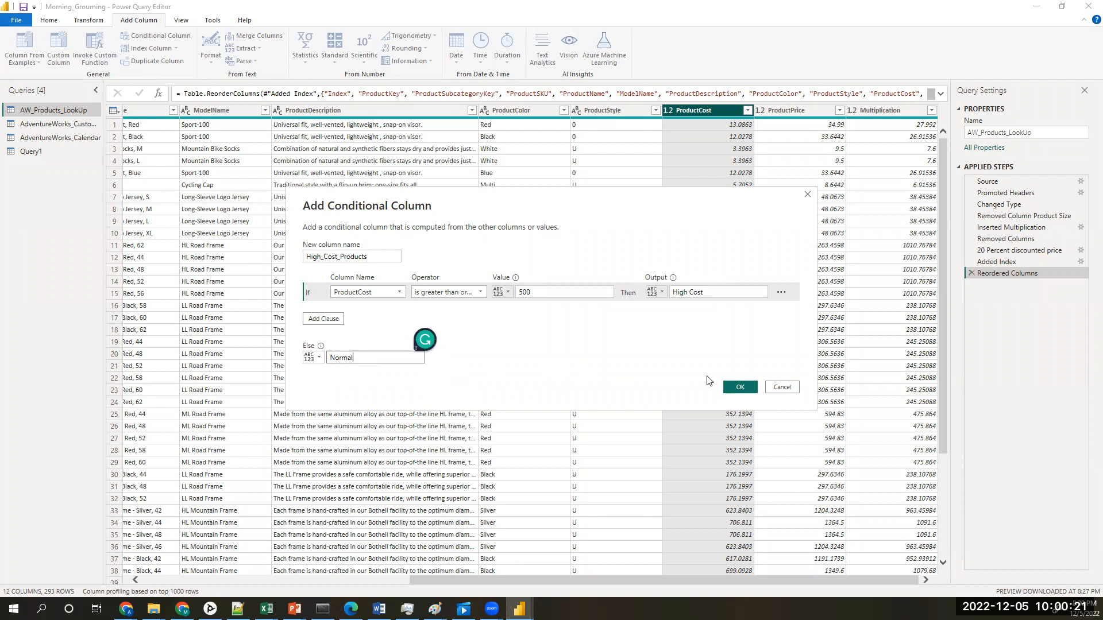
left_click(741, 389)
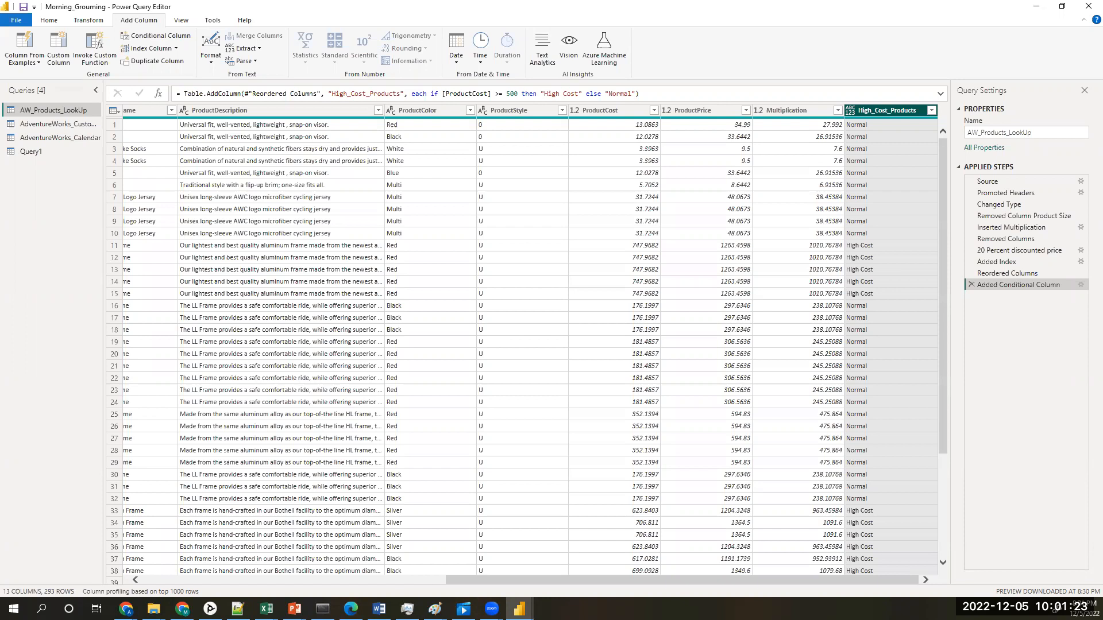
Step: Switch to the Notepad++ topic notes and add an indented line "Conditional column" below "Adding Conditional Columns"
left_click(238, 608)
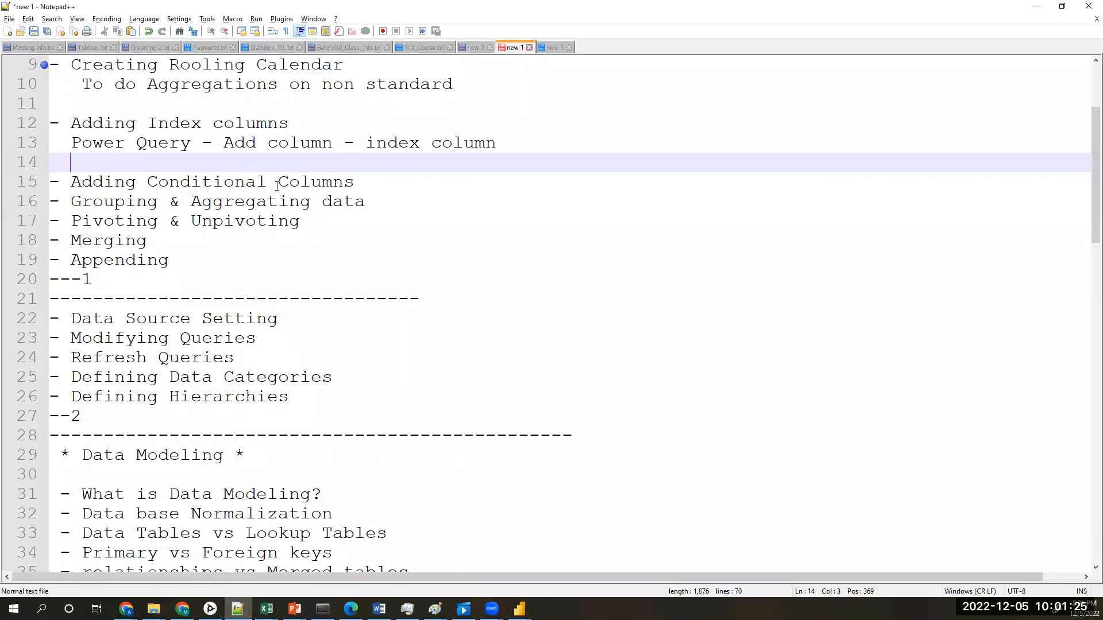
left_click(358, 182)
key("Return")
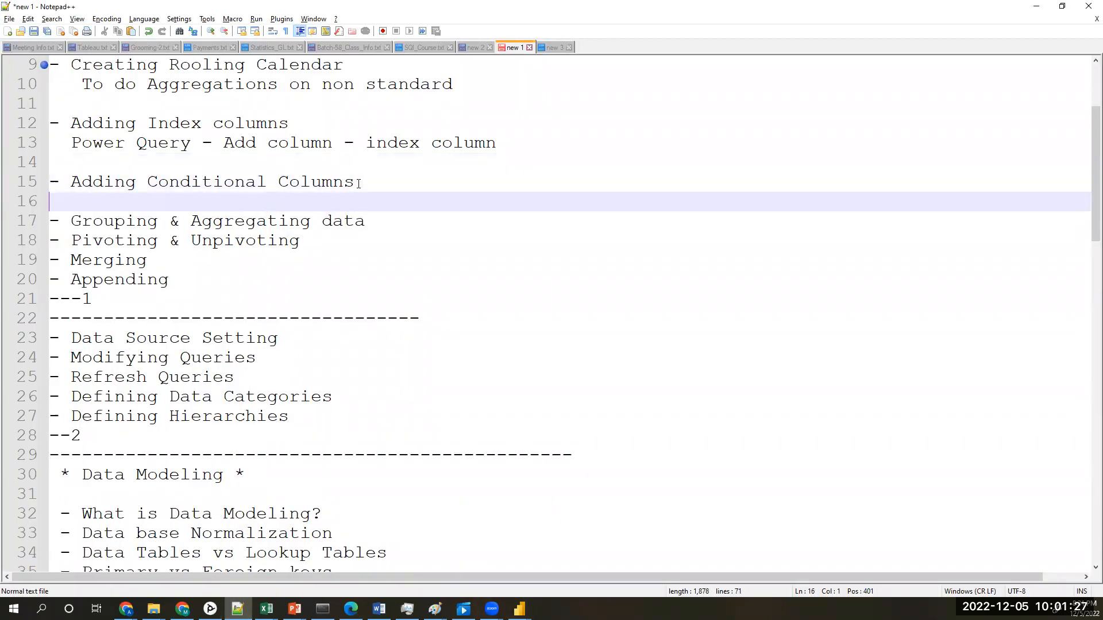
type("-")
key("BackSpace")
key("Tab")
key("Tab")
type("Conditional ")
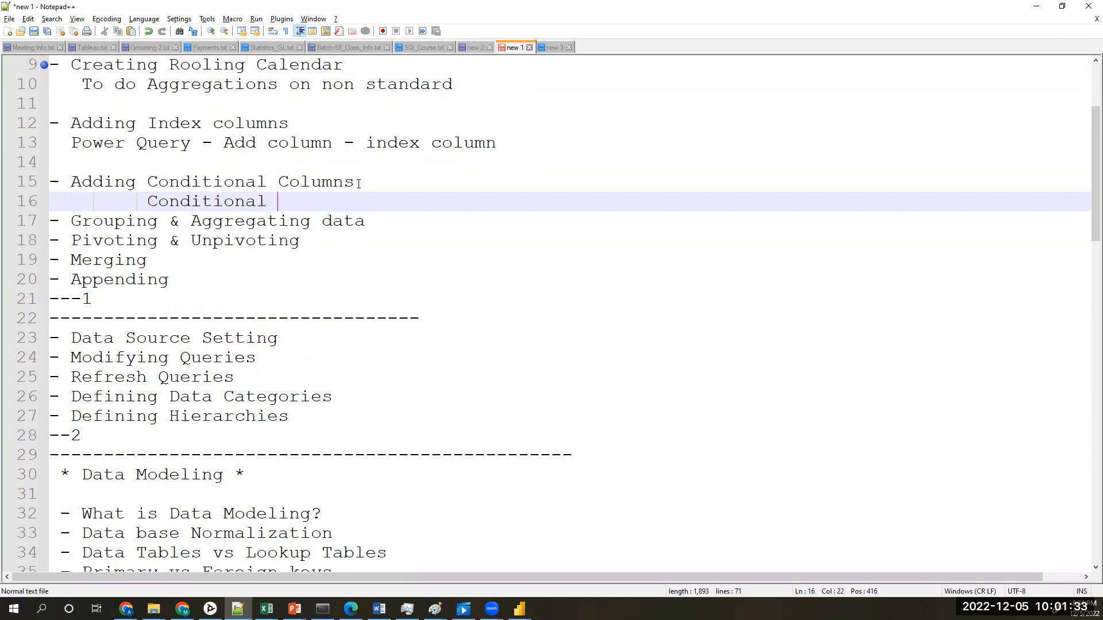
type("column")
Step: Extend the new line to read "Add columns - Conditional column give the required values" and add an empty line below it
left_click_drag(138, 202, 142, 207)
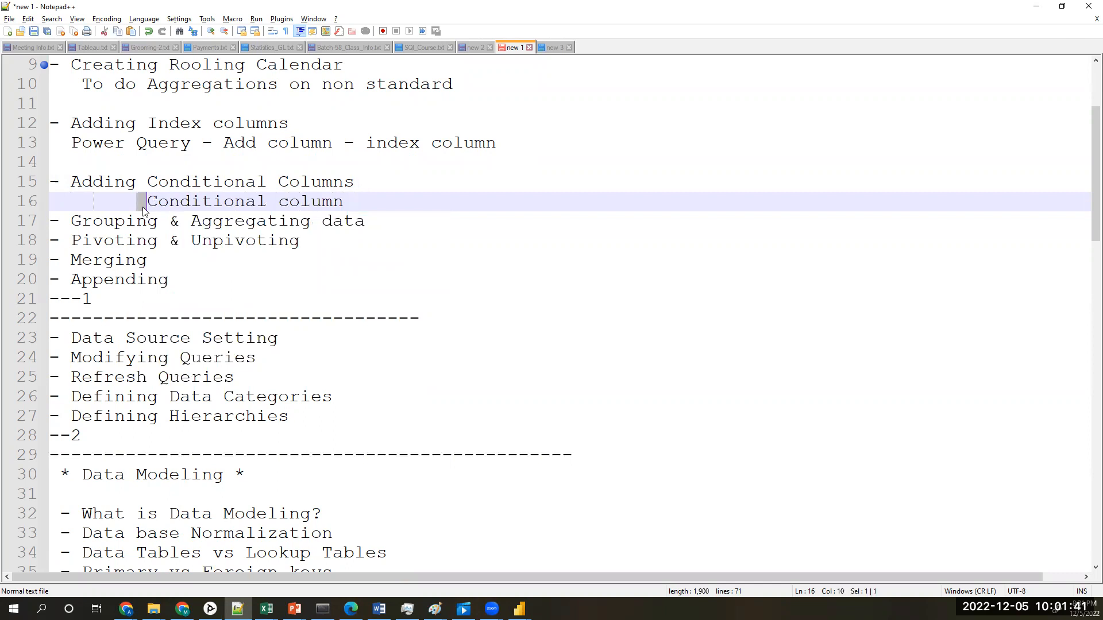
type("Add col")
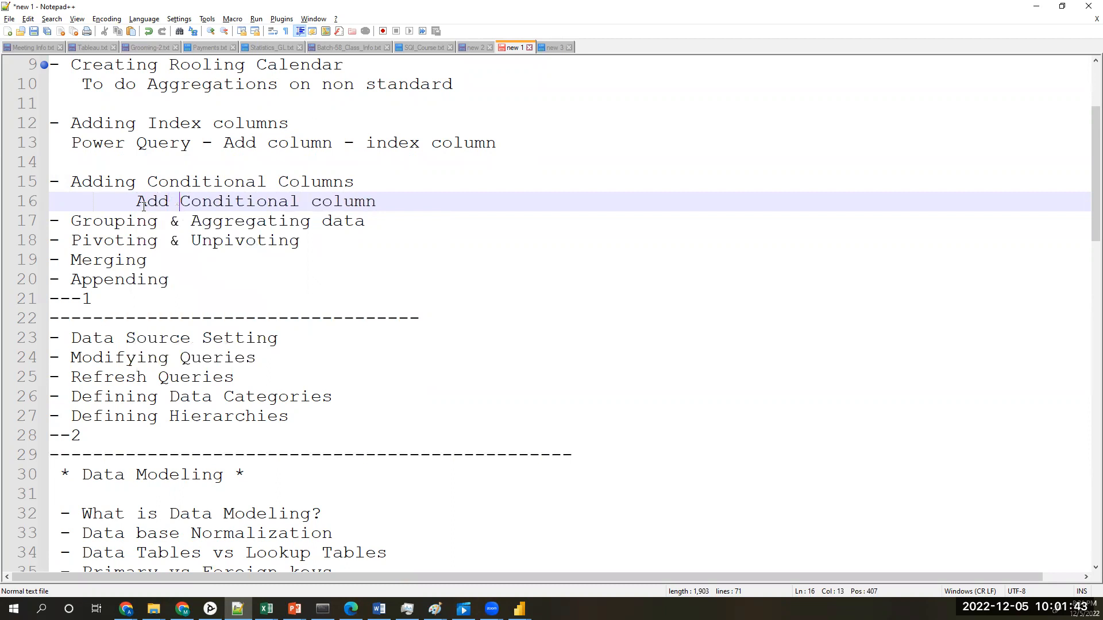
type("umn")
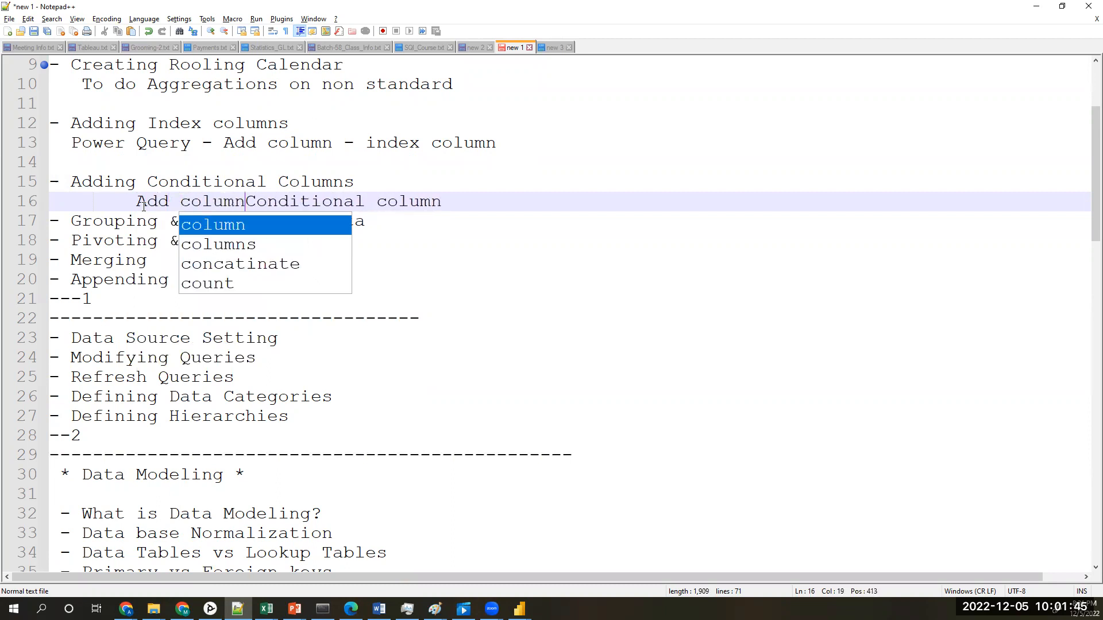
type("s -")
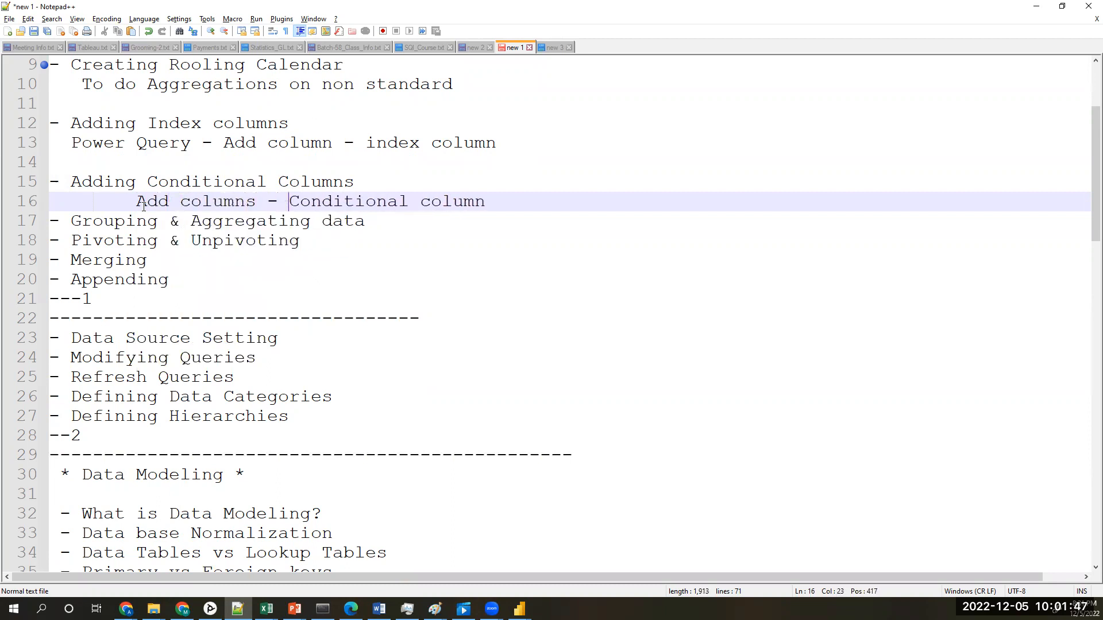
left_click(538, 200)
type("giv")
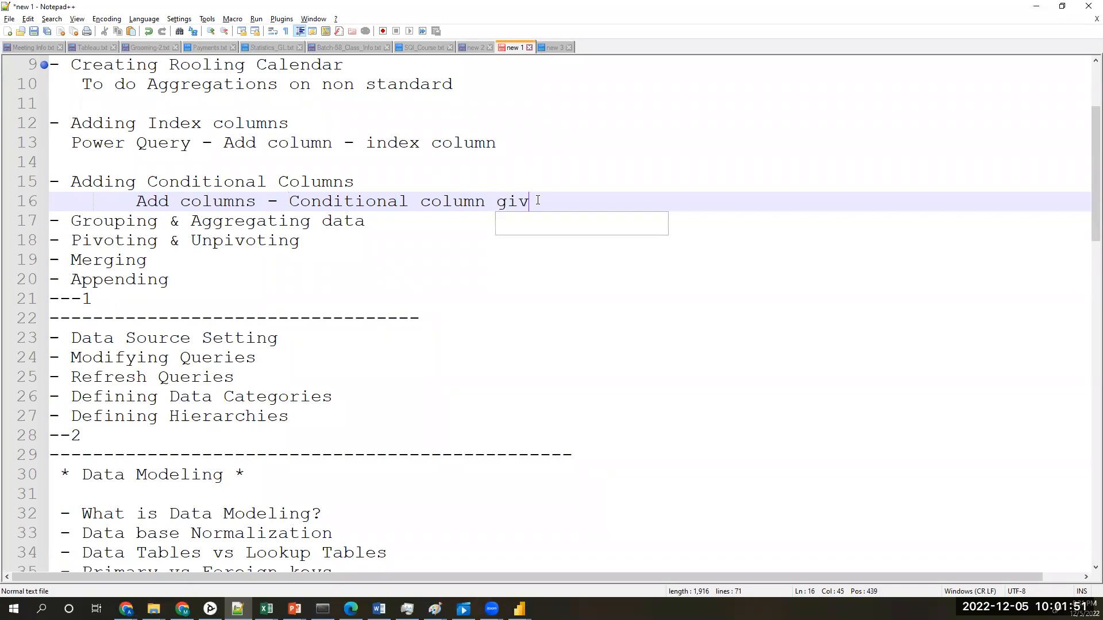
type("e the require")
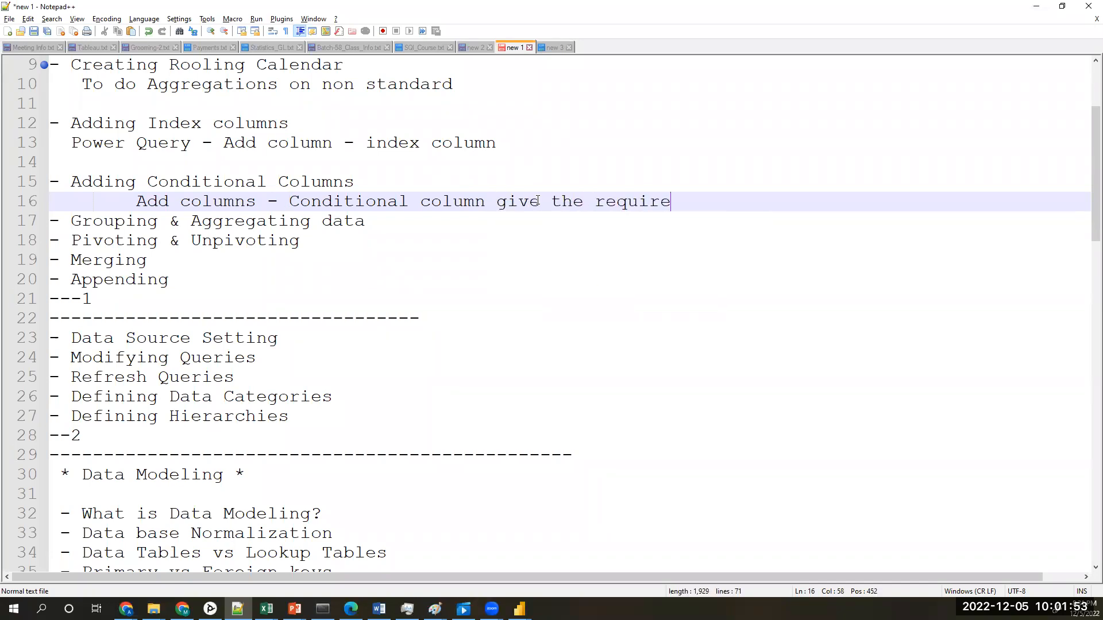
type("d values")
key("Return")
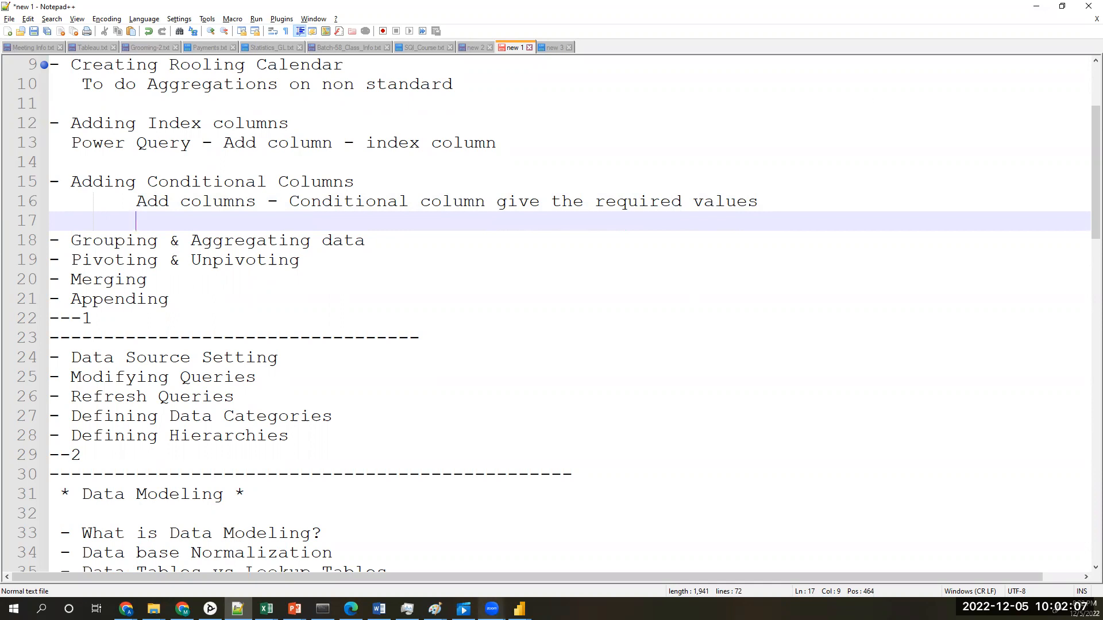
Step: Return to the Power Query Editor window and look through the AW_Products_LookUp columns from Index to High_Cost_Products
mouse_move(519, 609)
left_click(595, 545)
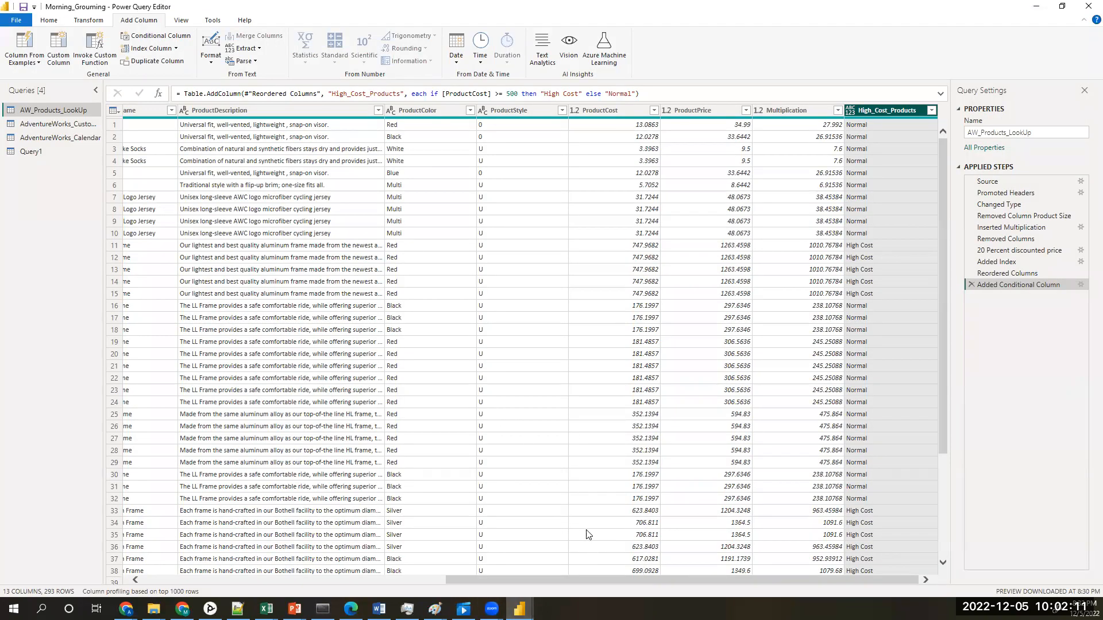
left_click_drag(685, 580, 213, 572)
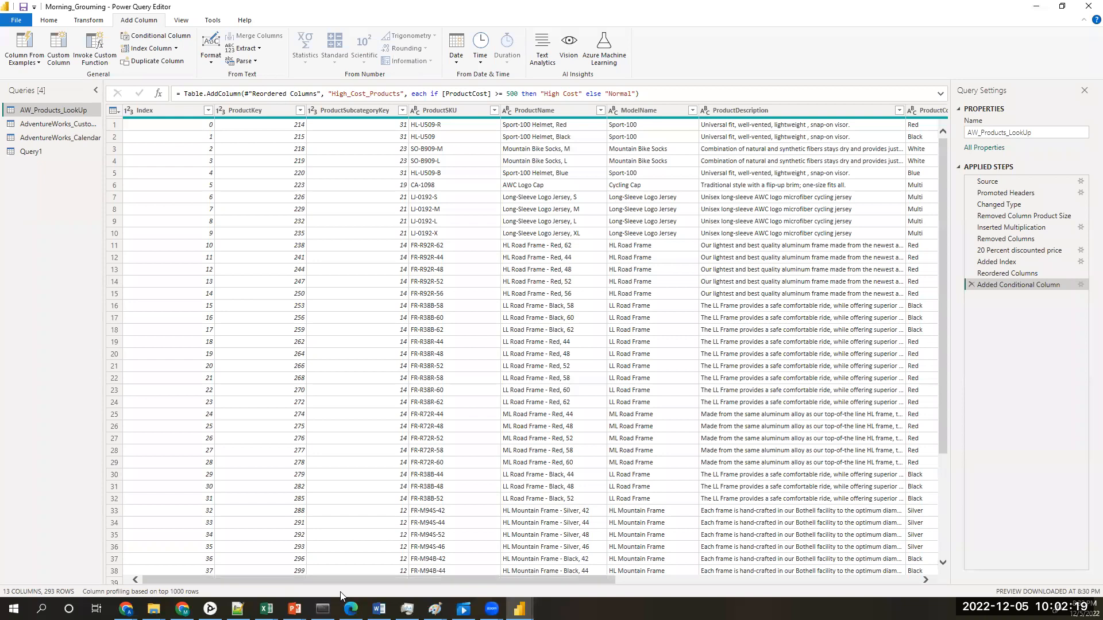
left_click_drag(347, 578, 201, 585)
left_click_drag(505, 578, 782, 579)
left_click(874, 521)
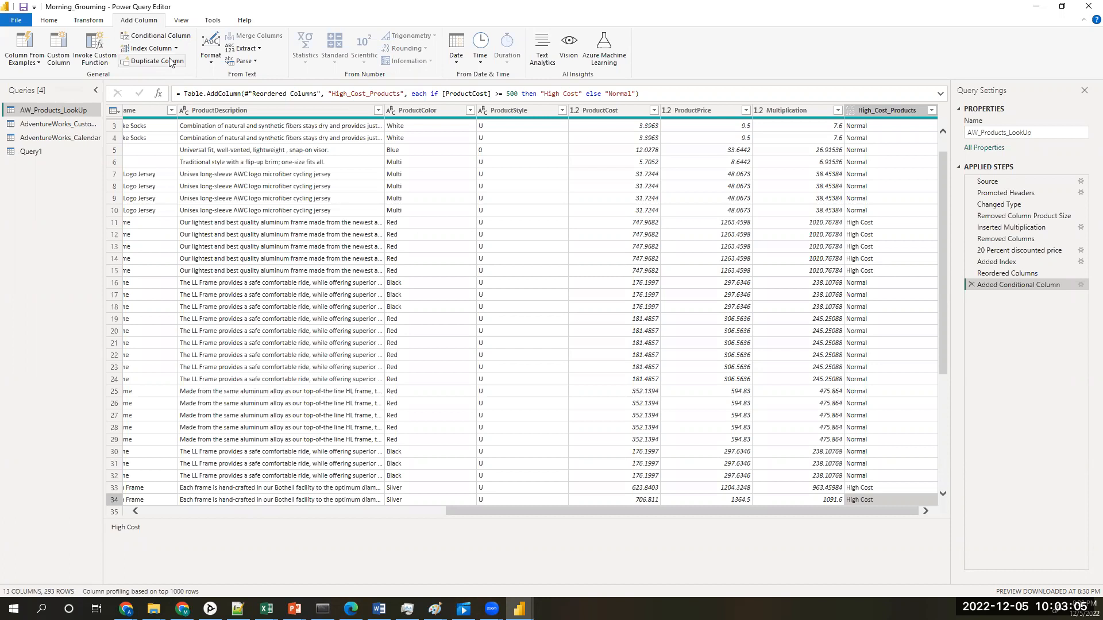
left_click(89, 20)
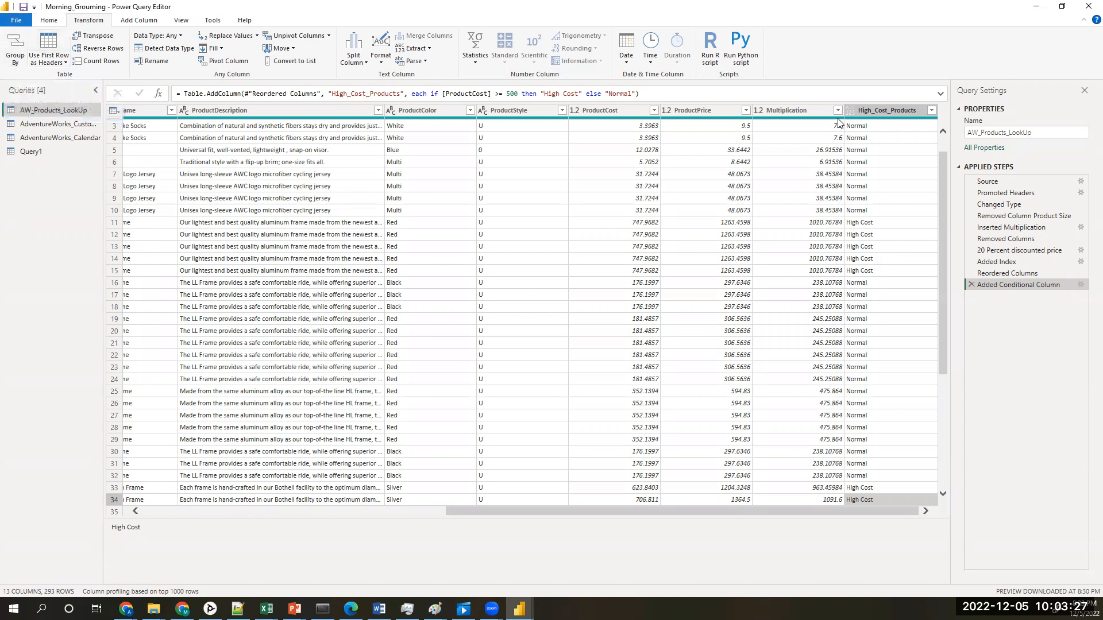
left_click(888, 110)
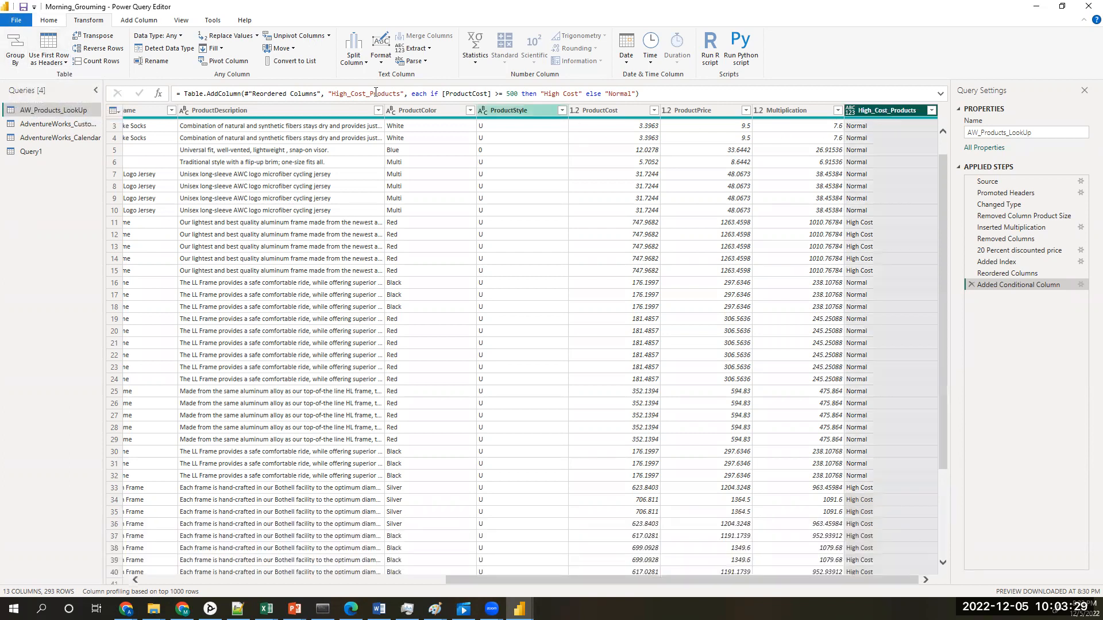
left_click(22, 50)
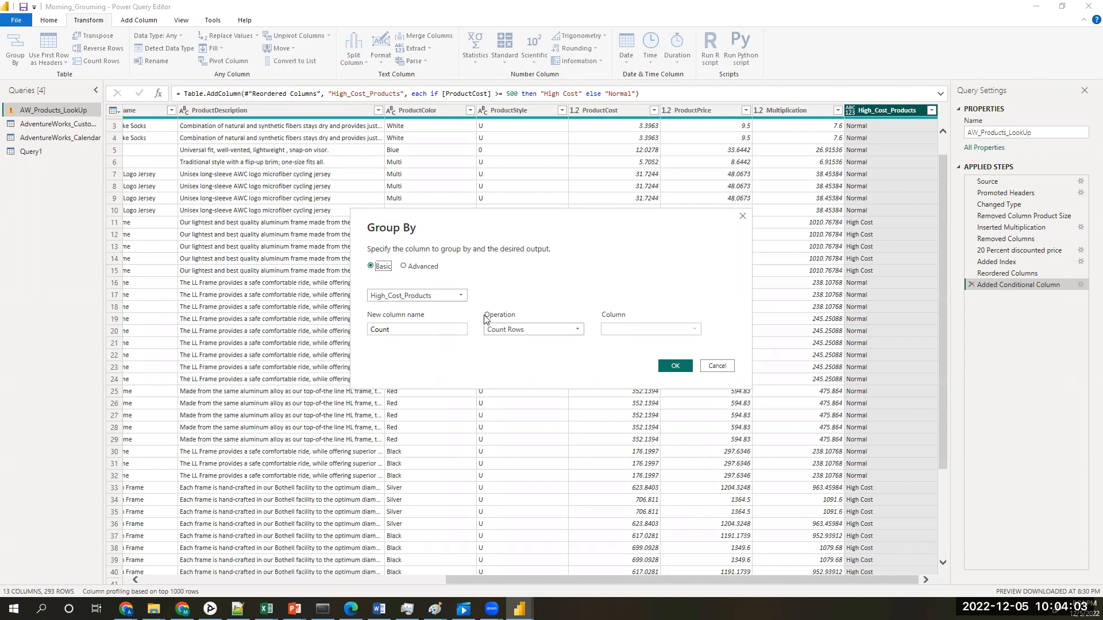
left_click(457, 298)
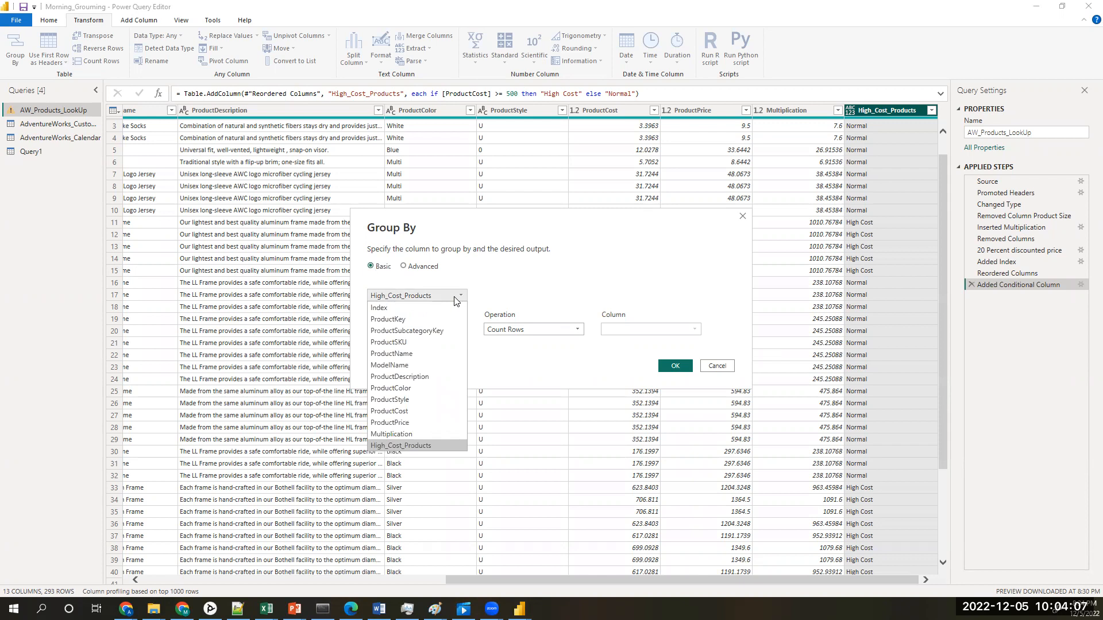
left_click(424, 319)
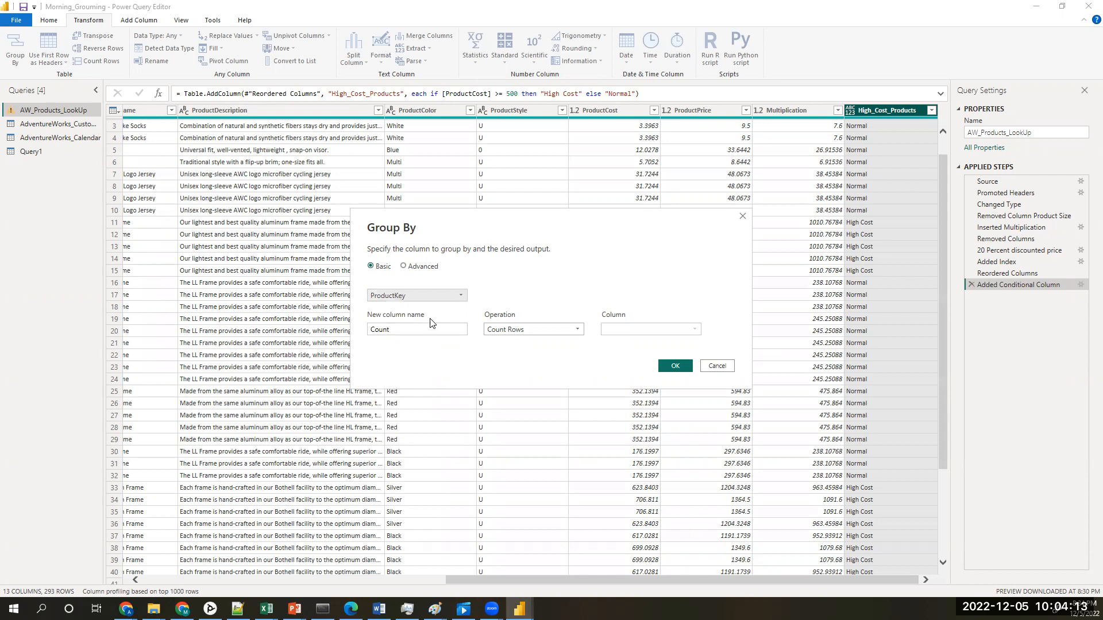
left_click(432, 328)
left_click_drag(432, 328, 369, 328)
type("Total Qu")
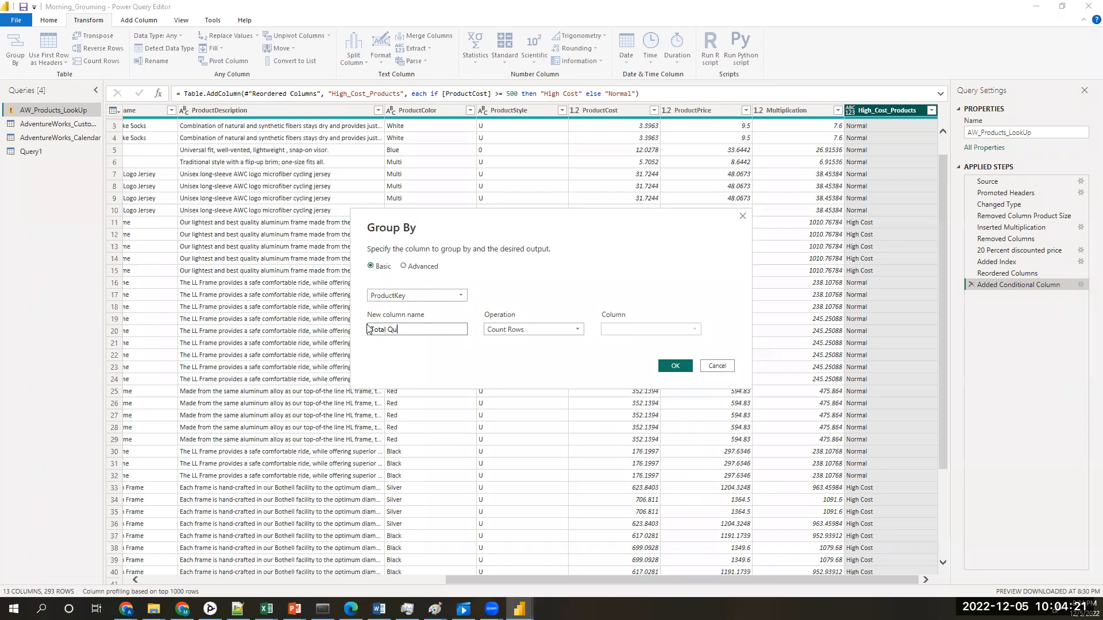
type("antity")
left_click(556, 333)
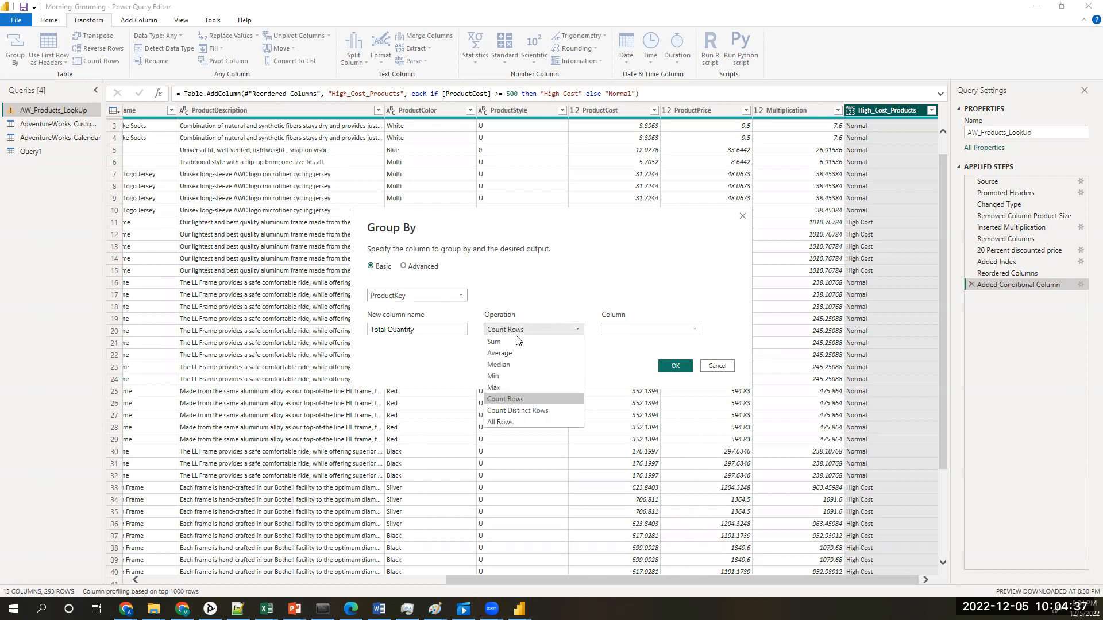
left_click(497, 343)
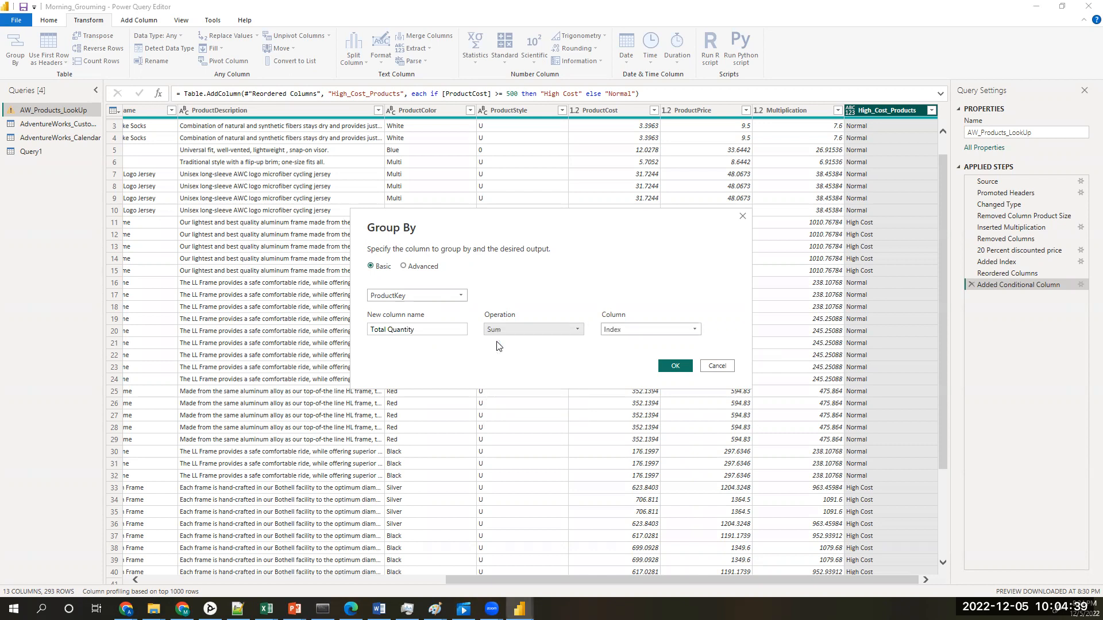
left_click(649, 332)
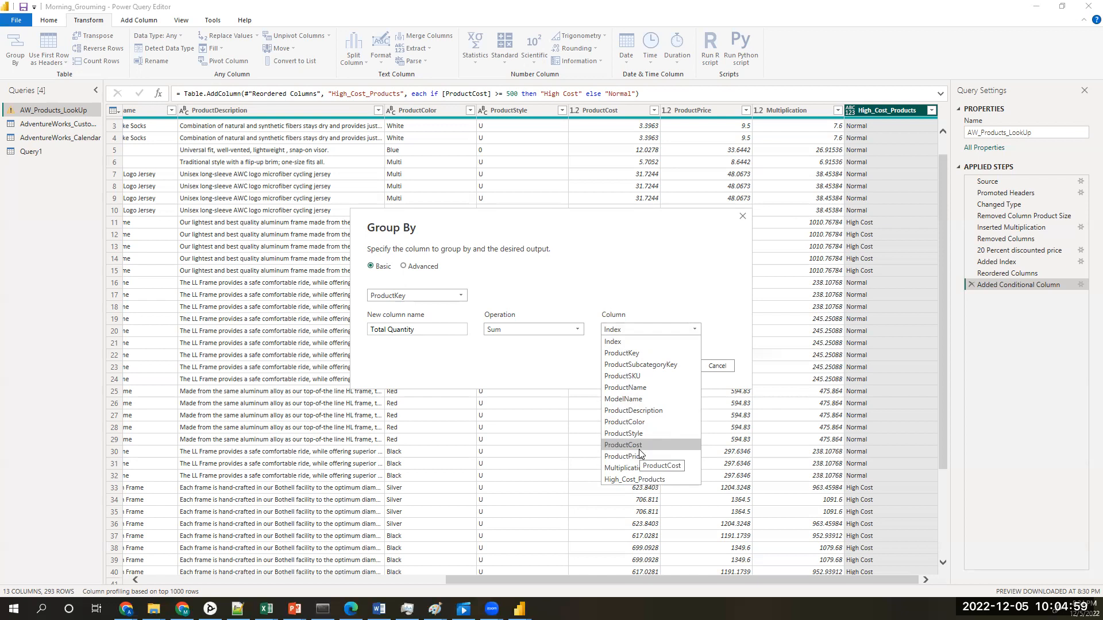
key("Escape")
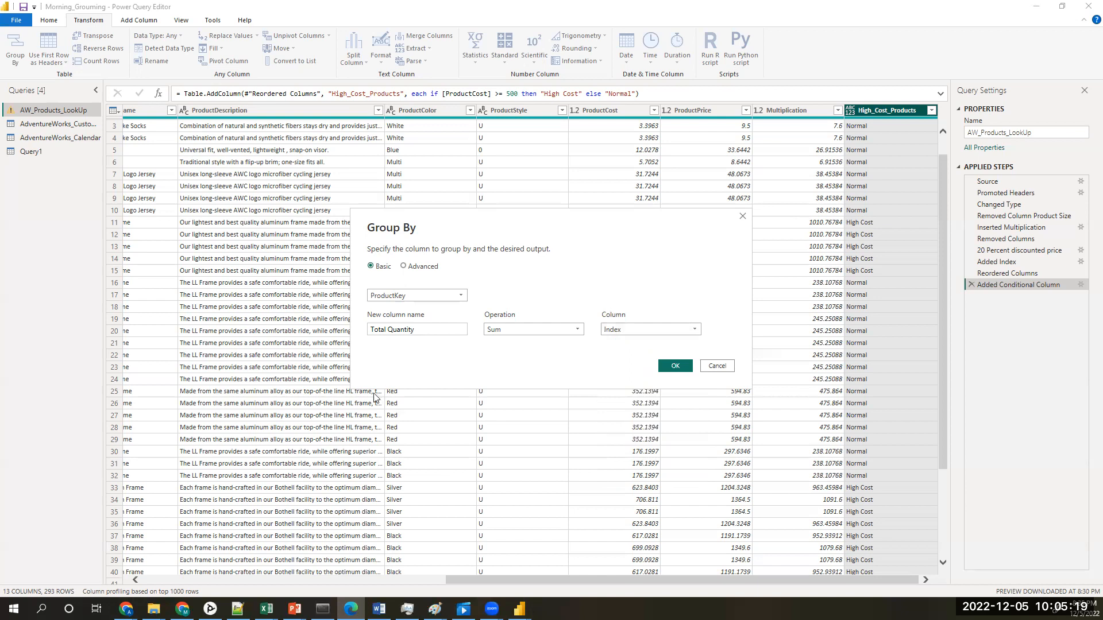
left_click(678, 332)
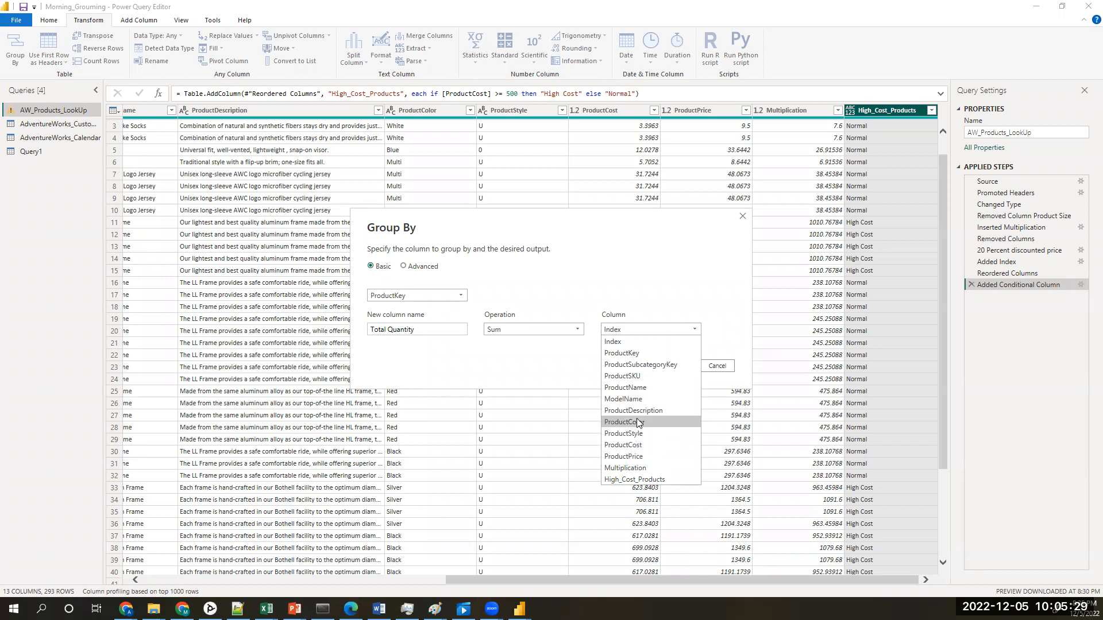
left_click(588, 345)
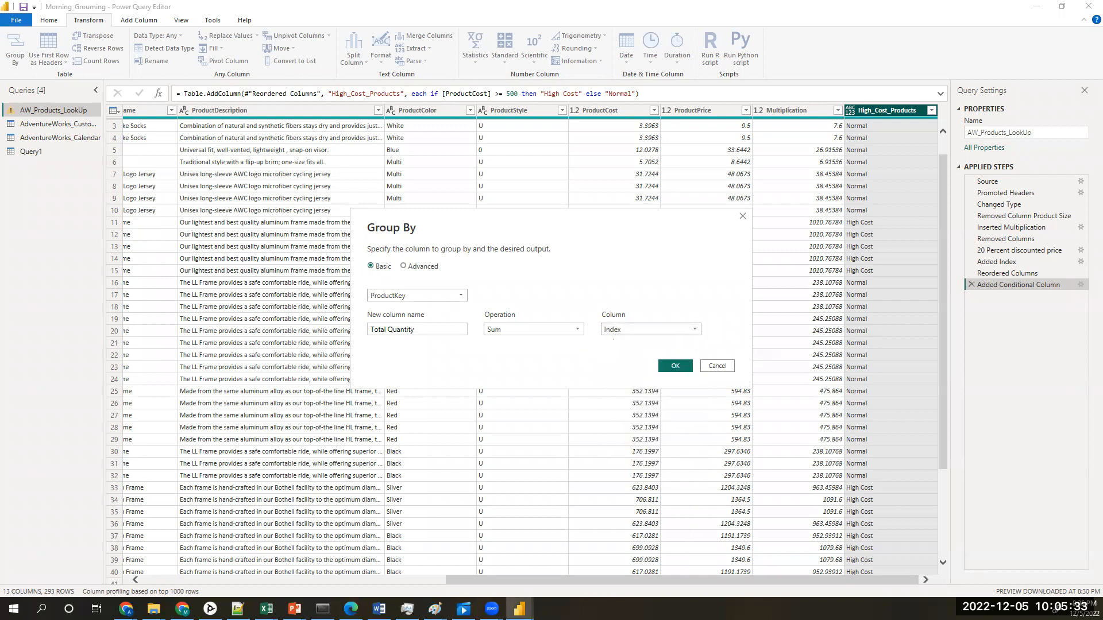
key("alt+Tab")
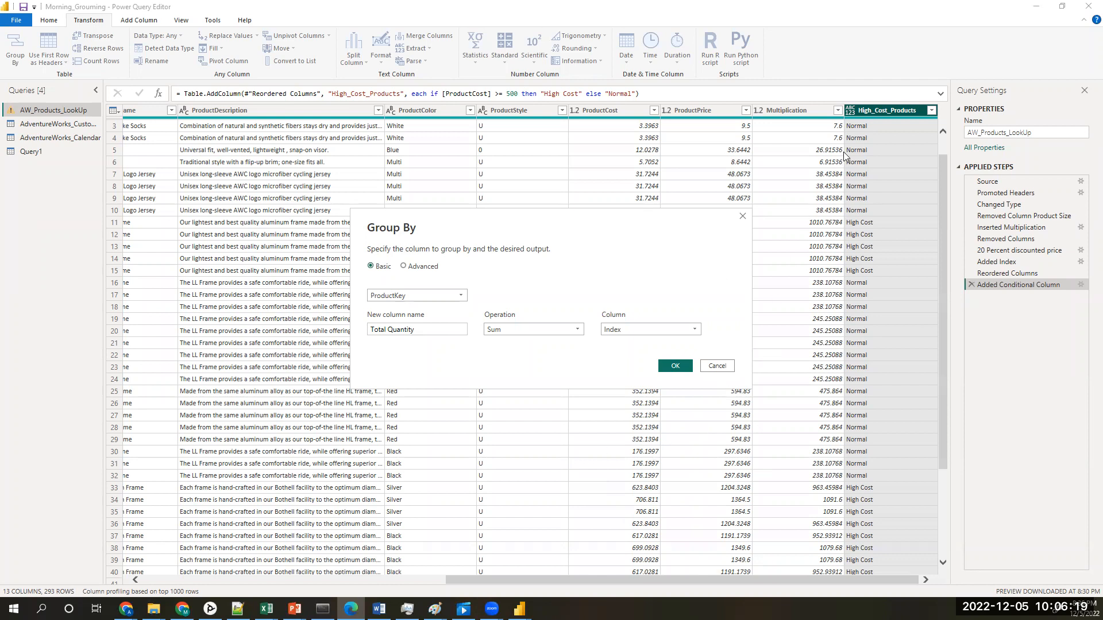
left_click(724, 368)
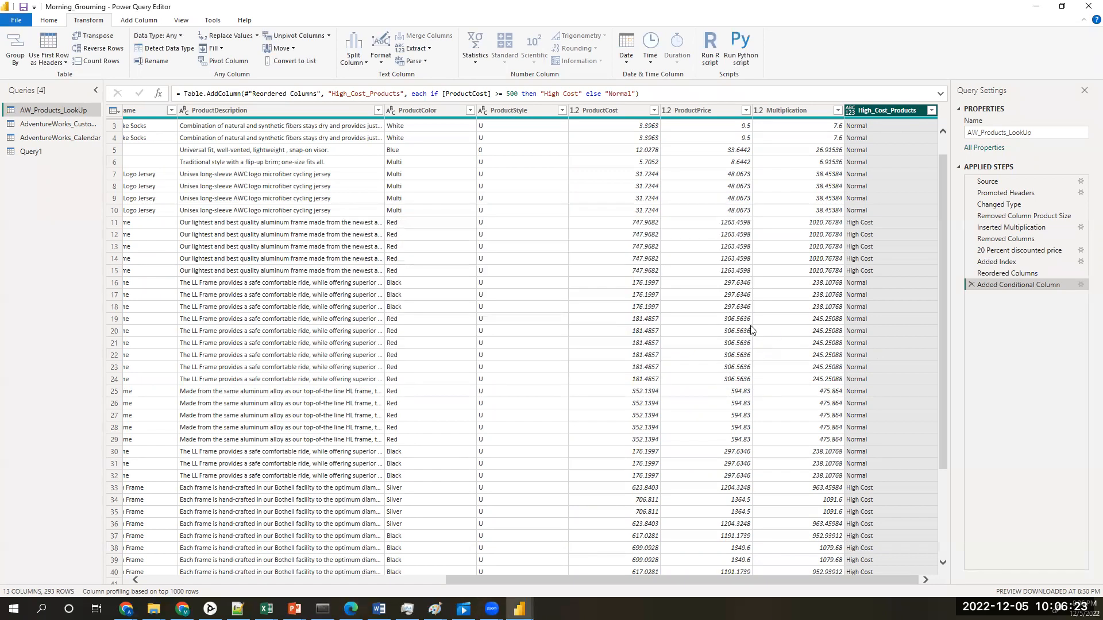
Step: Select the ProductKey column of AW_Products_LookUp and start a Group By on it
left_click_drag(494, 581, 425, 581)
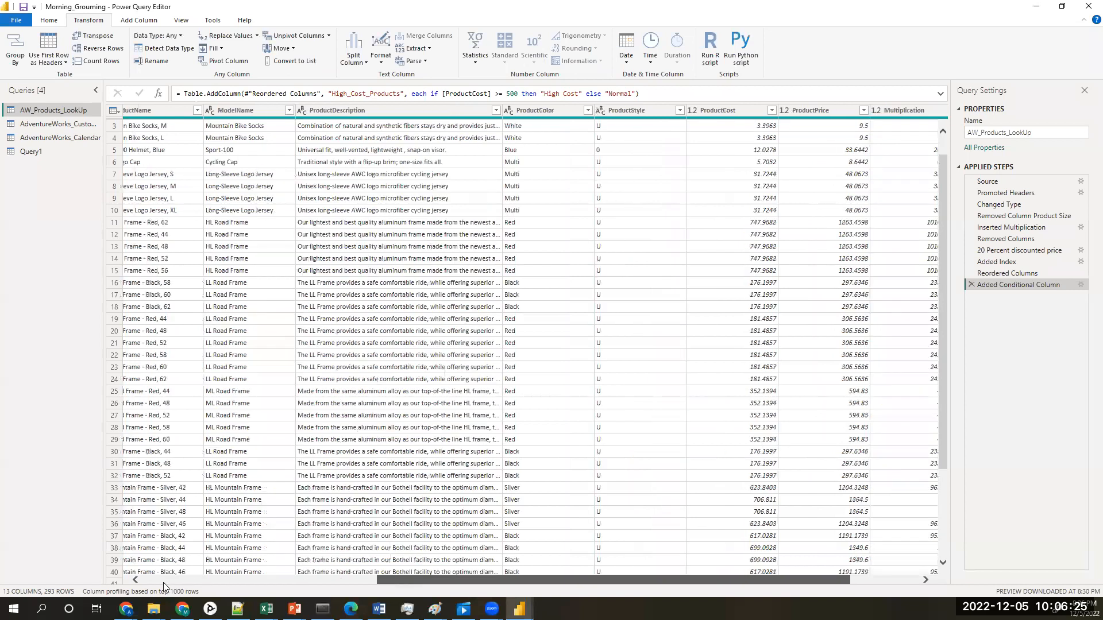
left_click_drag(163, 584, 162, 588)
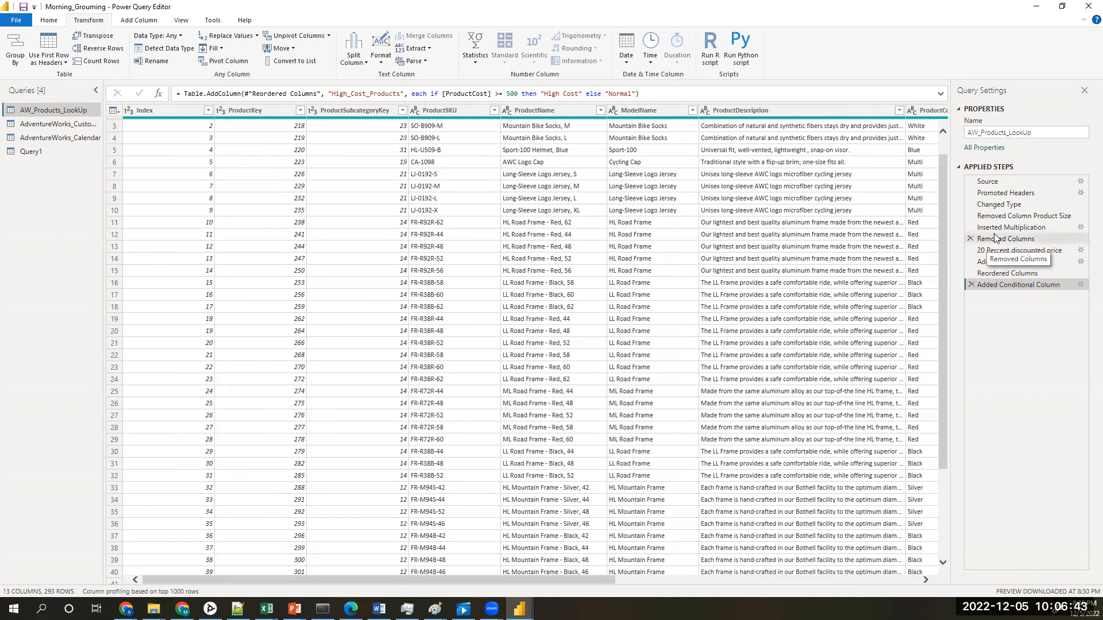
left_click_drag(552, 579, 546, 546)
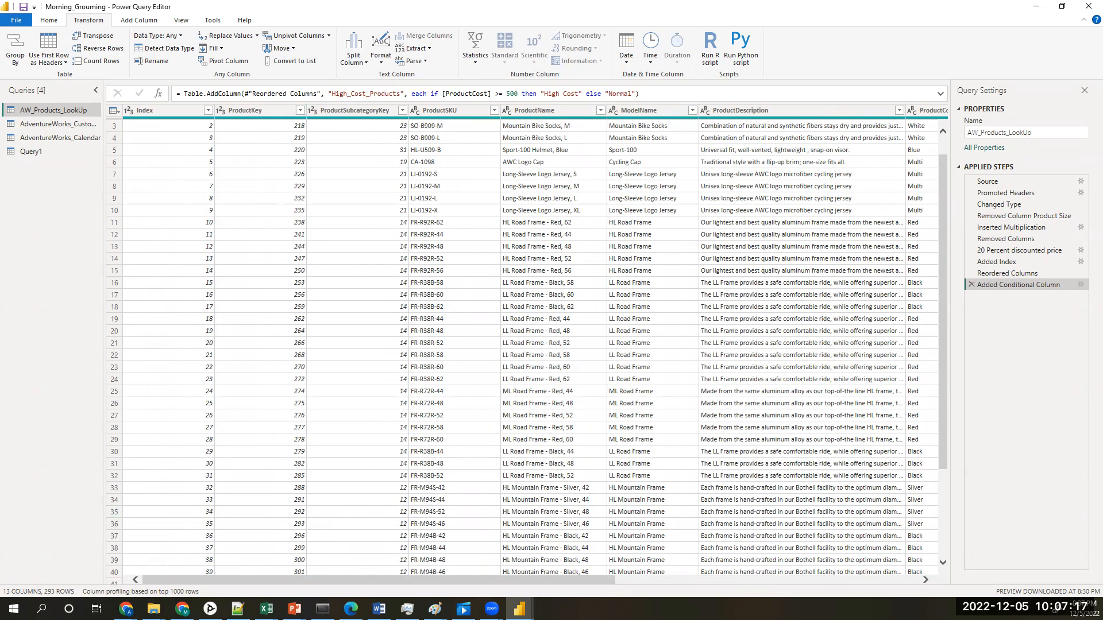
left_click(249, 109)
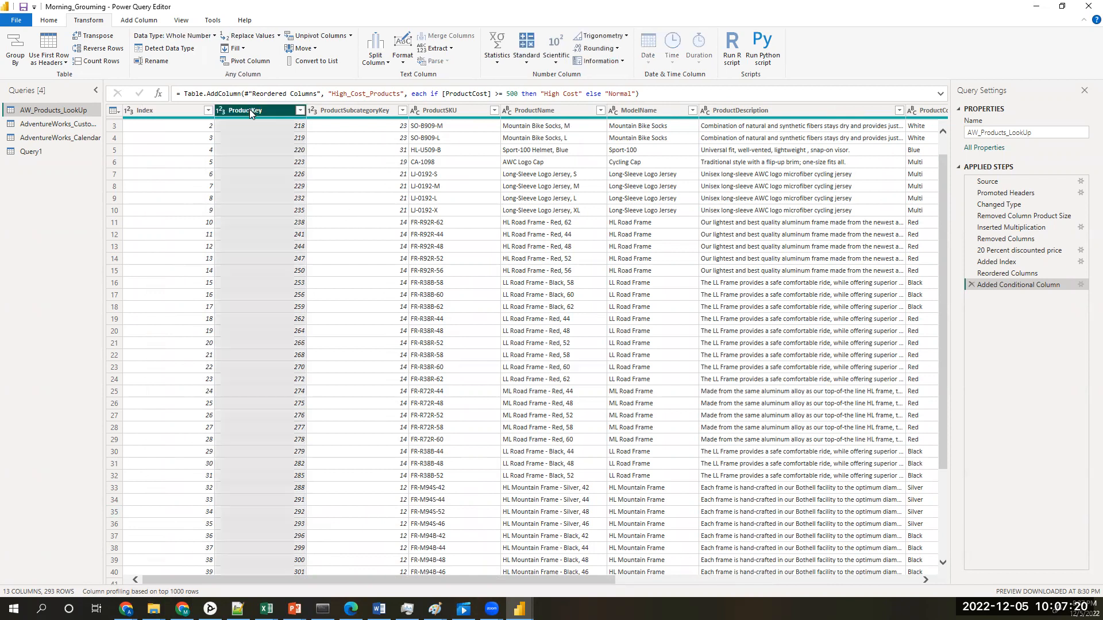
left_click(15, 56)
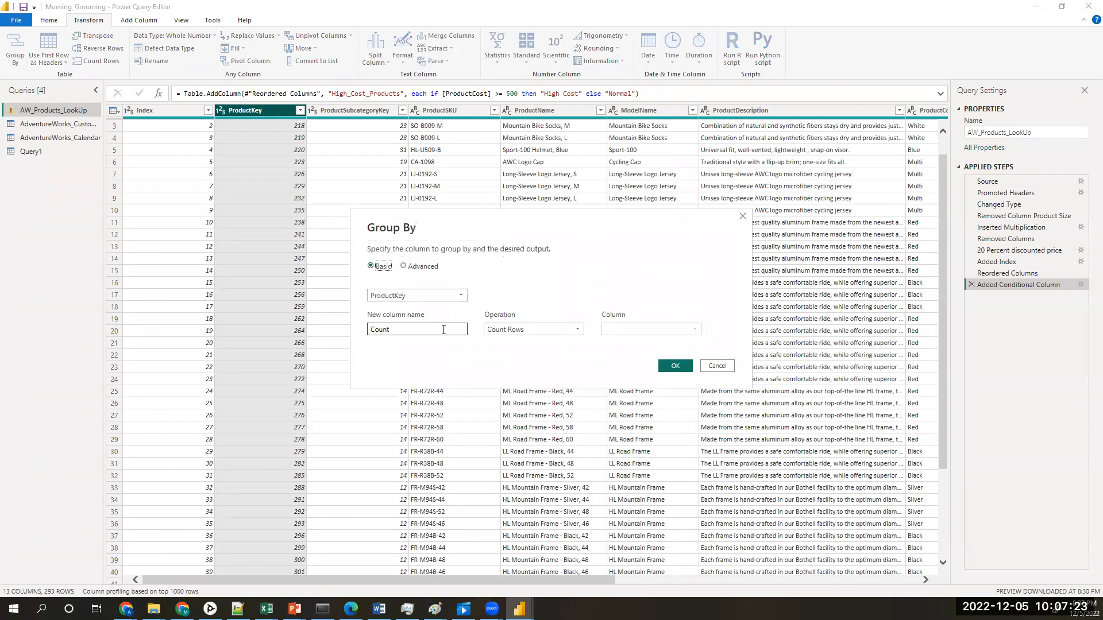
Step: Name the new column of the ProductKey grouping product_quantity
left_click_drag(440, 331, 365, 333)
type("product_quantity")
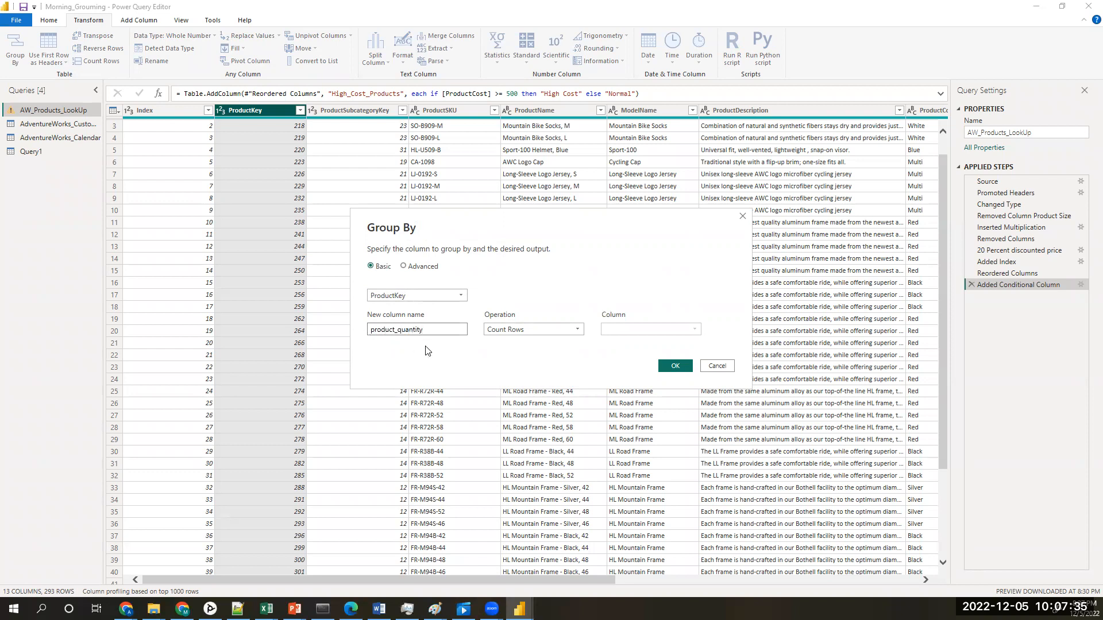
Step: Choose Sum of the Index column as the aggregation and apply the ProductKey grouping
left_click(527, 332)
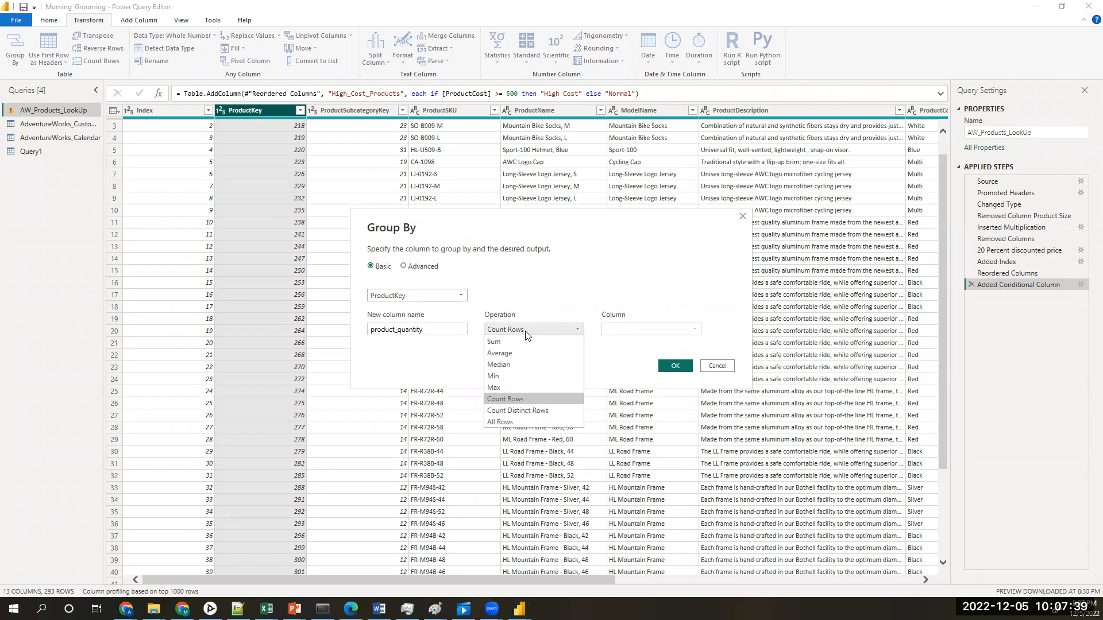
left_click(527, 333)
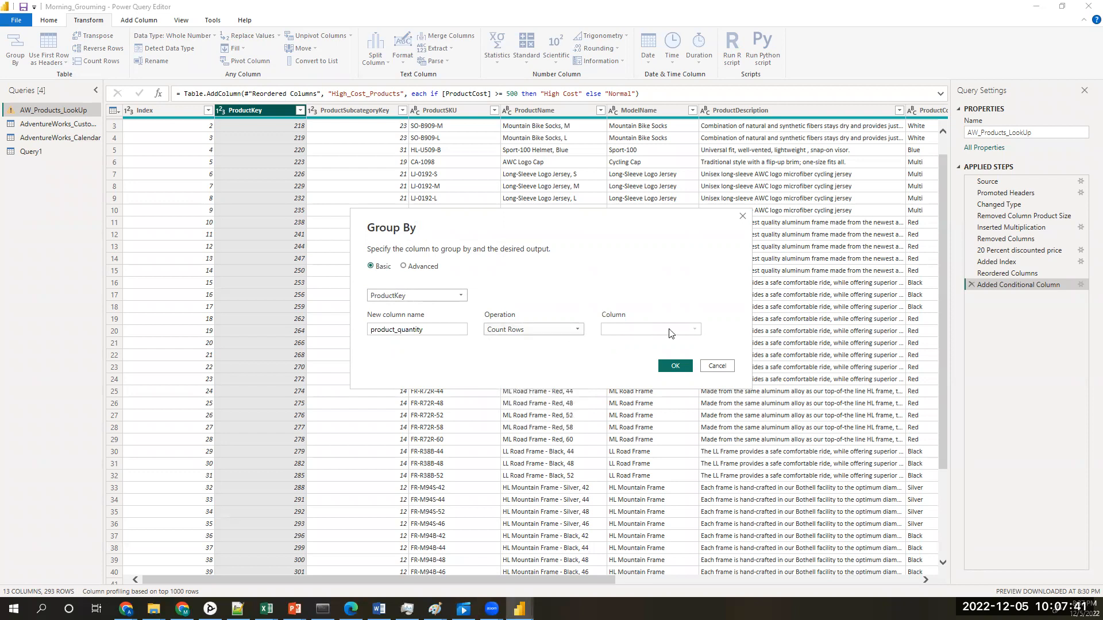
left_click(562, 329)
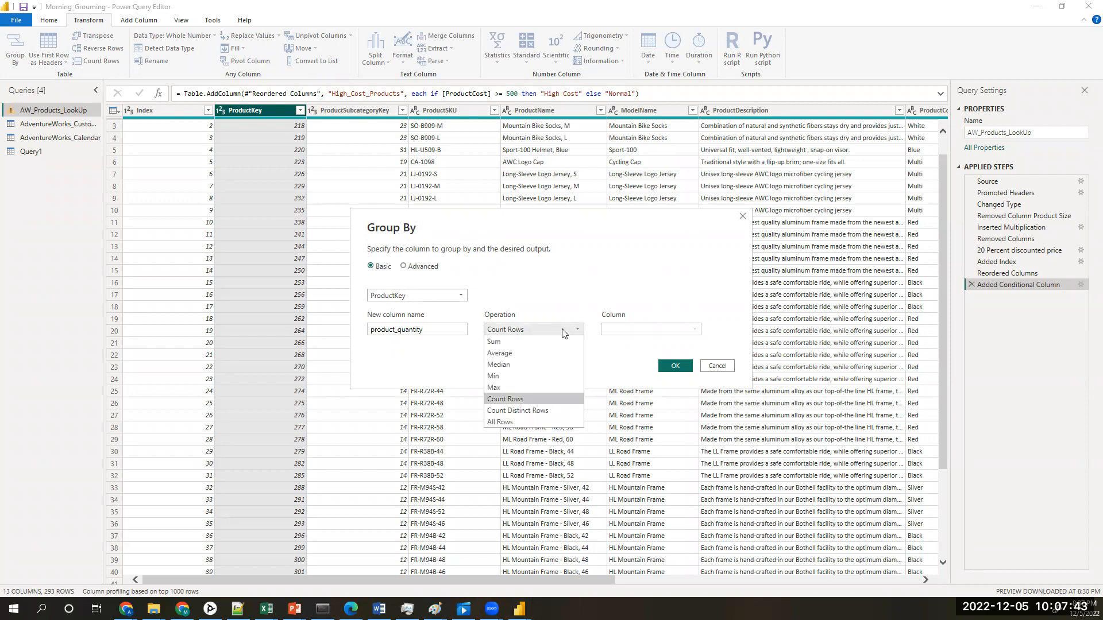
left_click(521, 423)
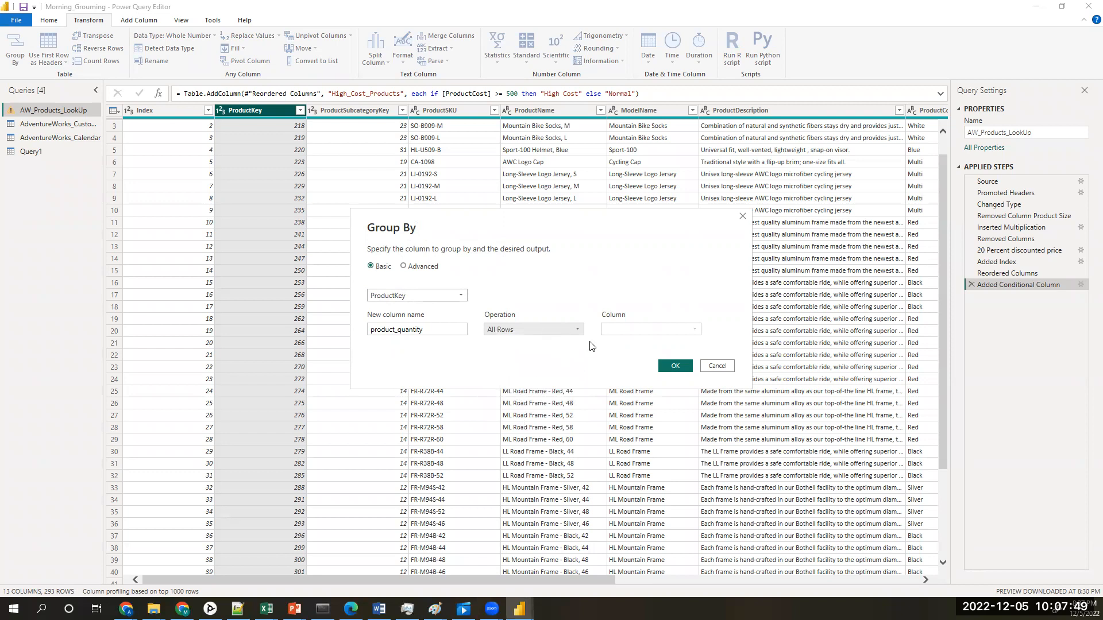
left_click(558, 329)
left_click(553, 343)
left_click(643, 331)
left_click(646, 333)
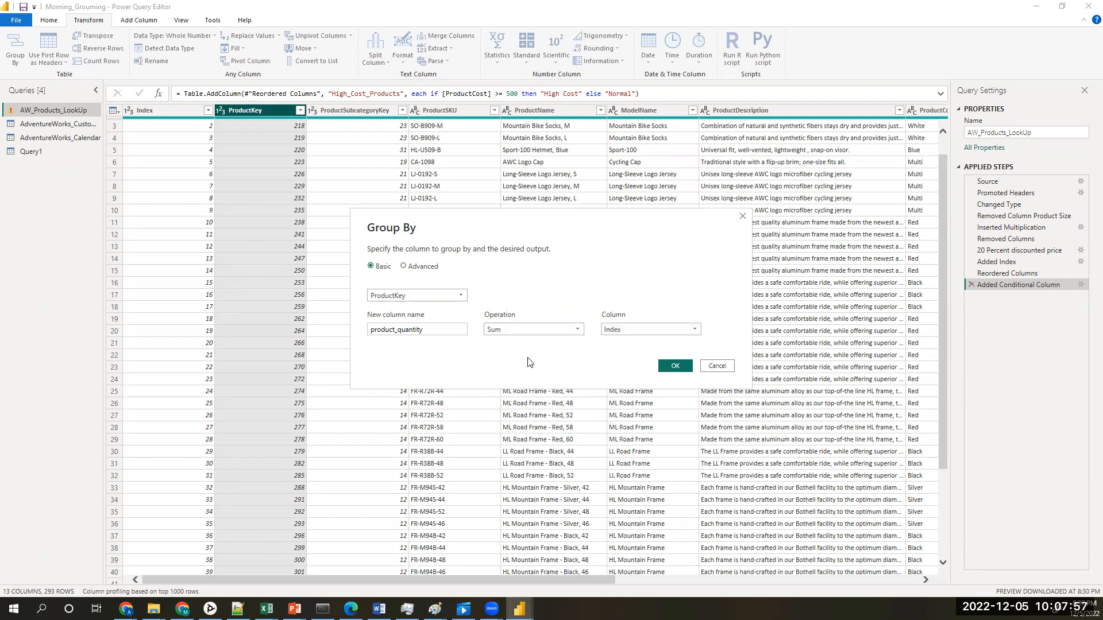
left_click(677, 367)
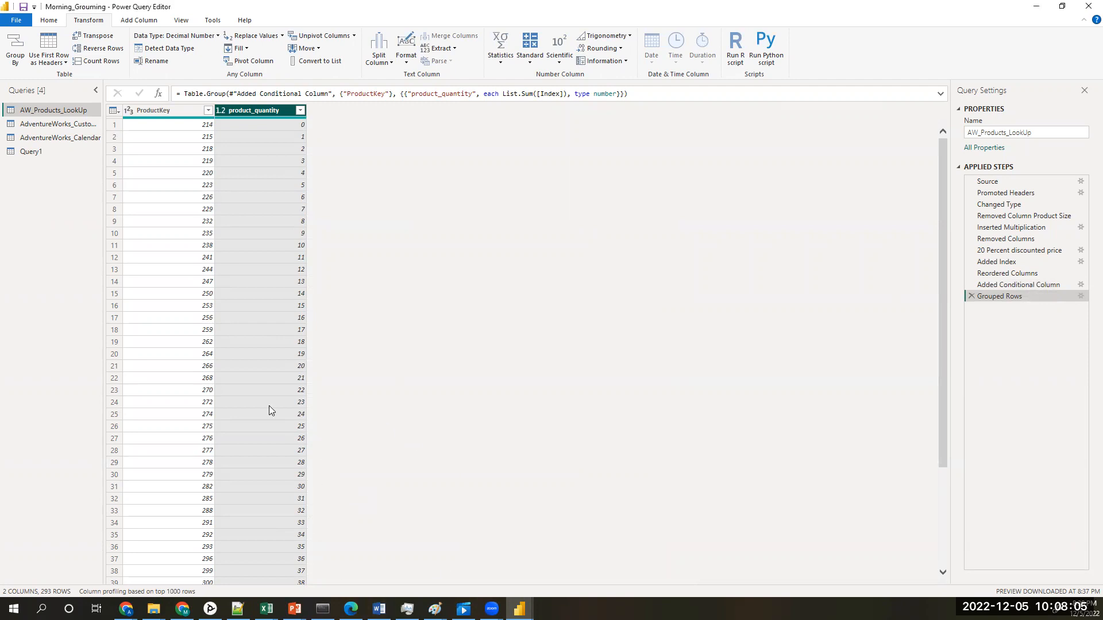
Step: Remove the product_quantity column from the grouped table and delete the Removed Columns1 and Grouped Rows applied steps
scroll(269, 406, "down", 19)
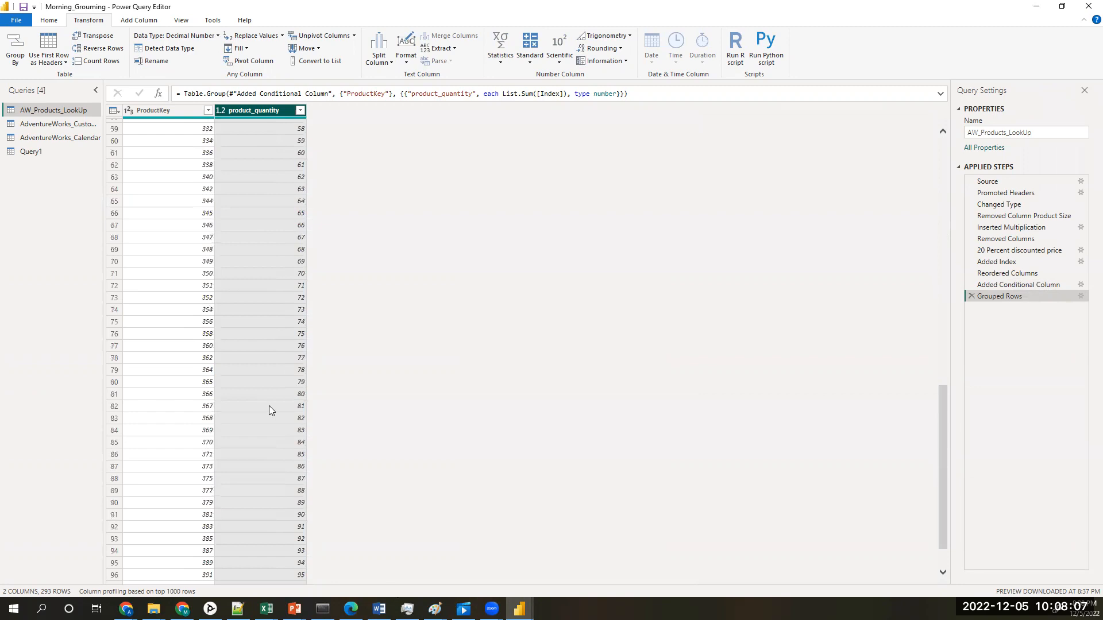
scroll(269, 406, "up", 19)
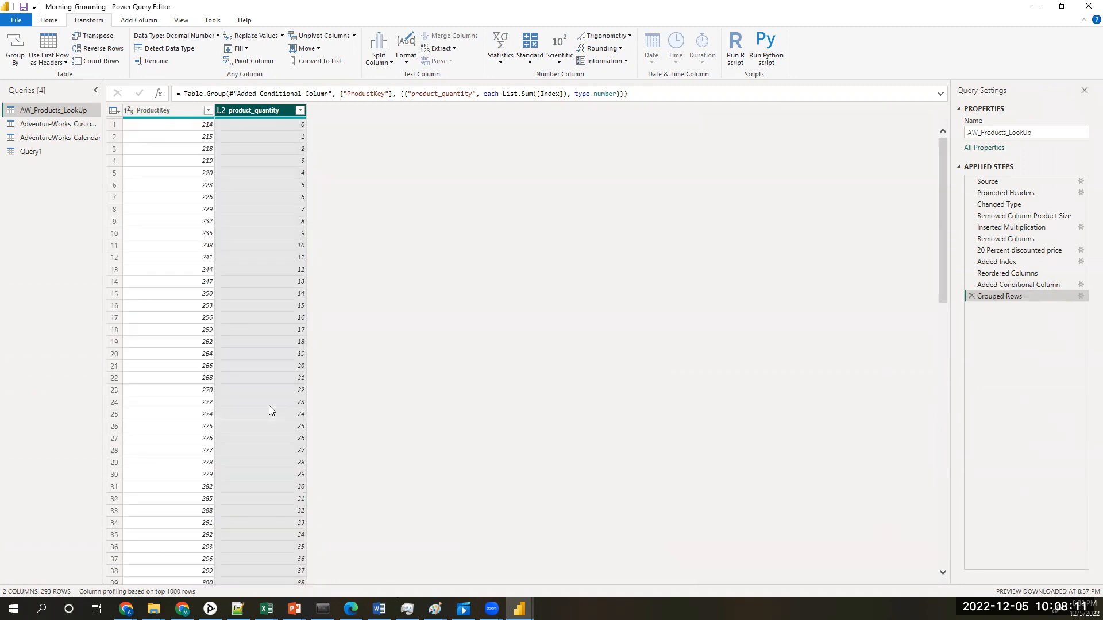
scroll(268, 406, "down", 15)
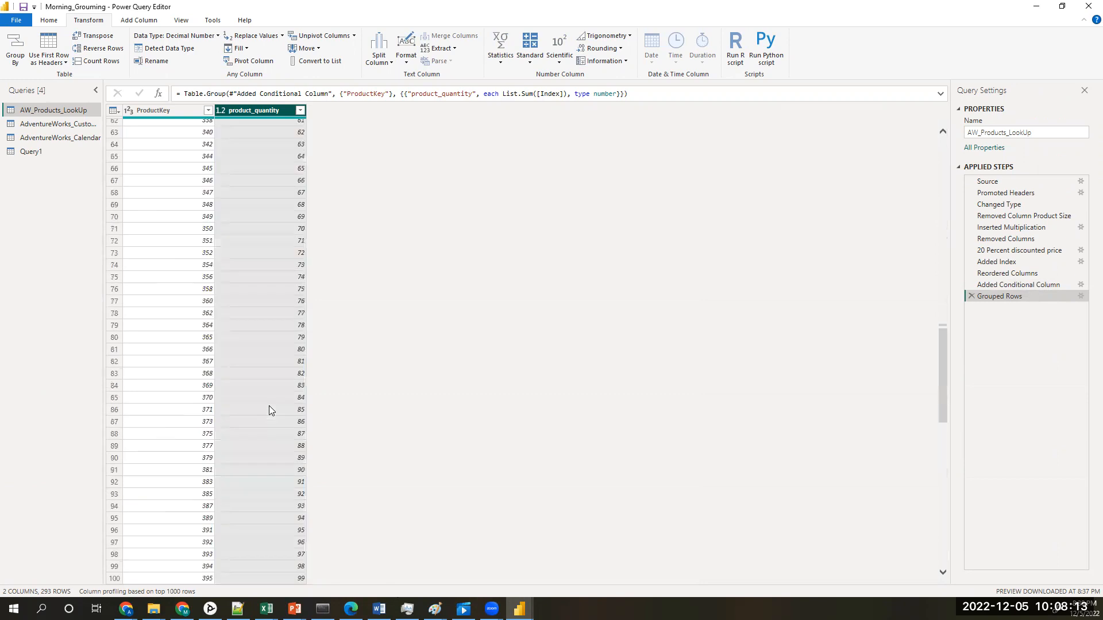
scroll(268, 406, "up", 15)
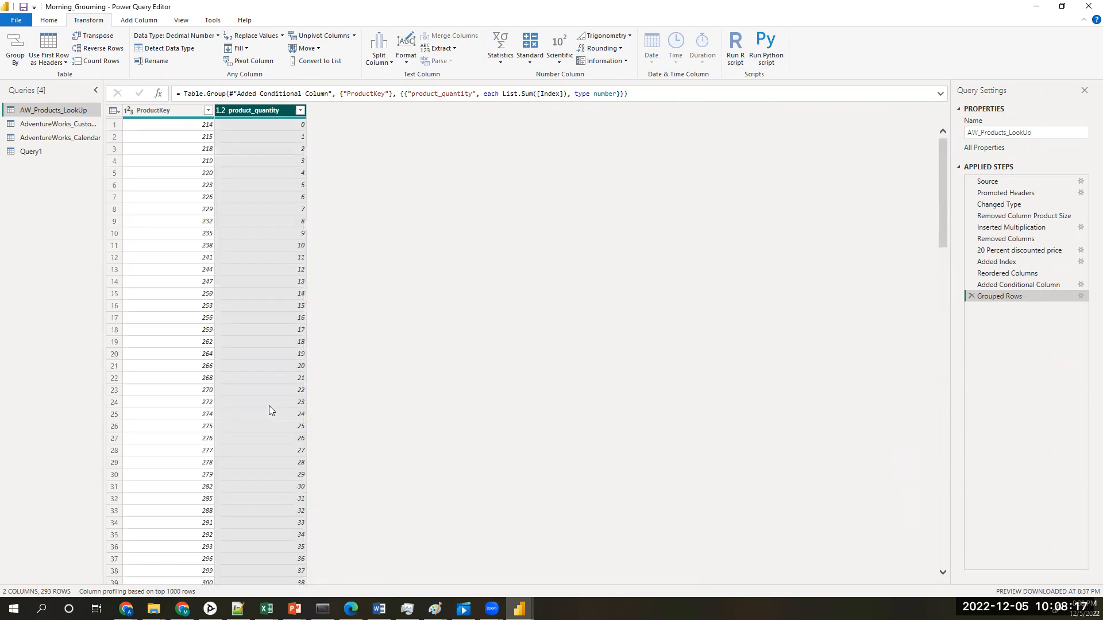
right_click(263, 111)
left_click(316, 133)
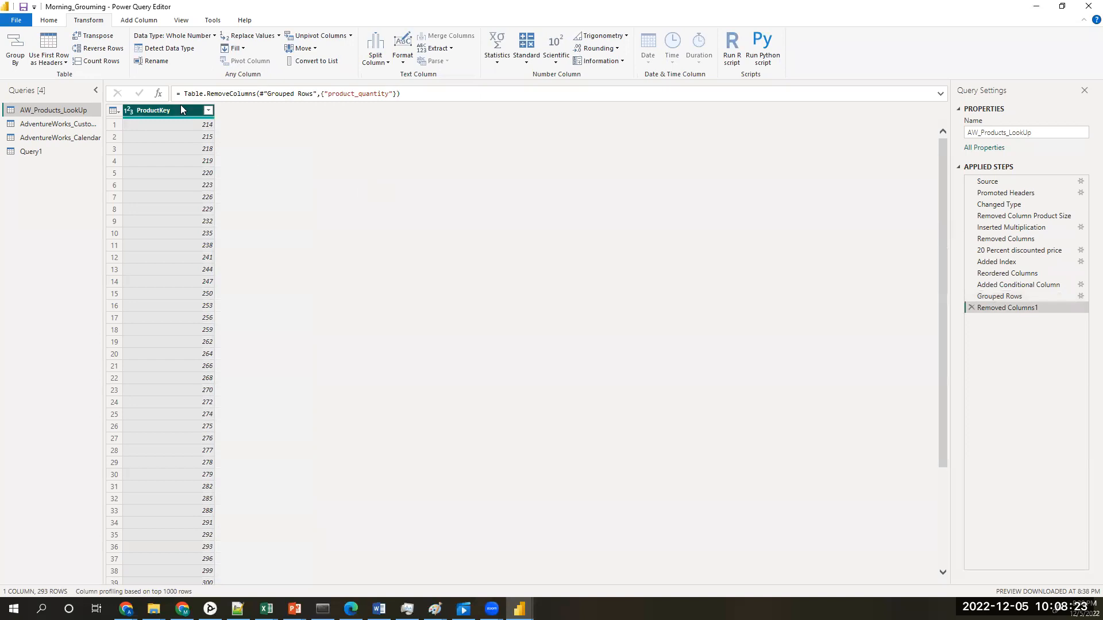
left_click(973, 306)
left_click(970, 297)
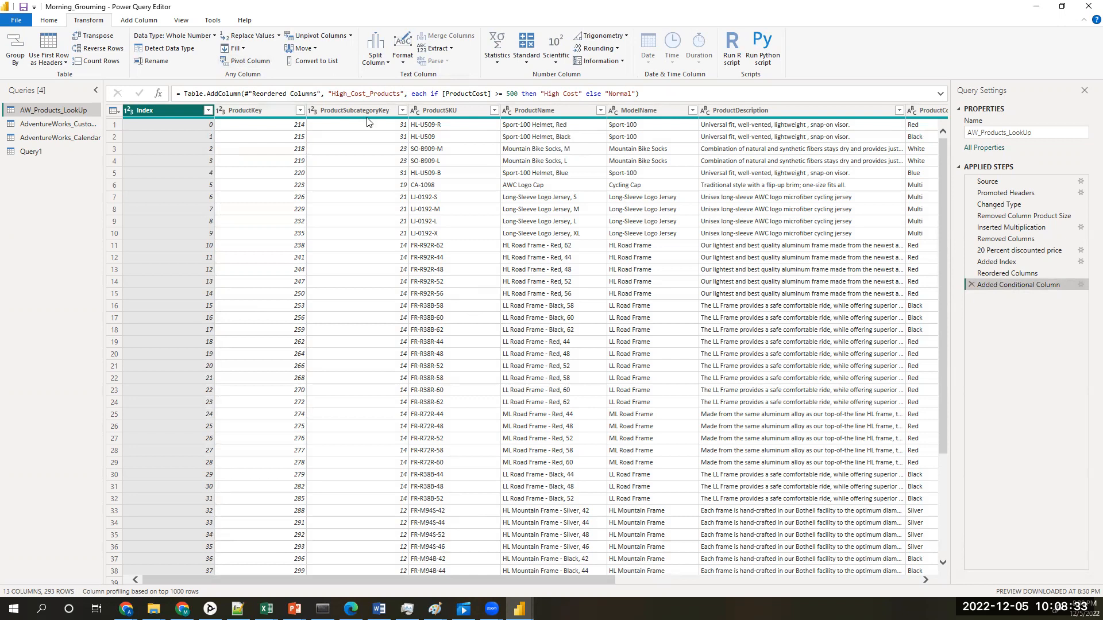
Step: Group AW_Products_LookUp by ProductSubcategoryKey with a Count Rows column named Count
left_click(360, 112)
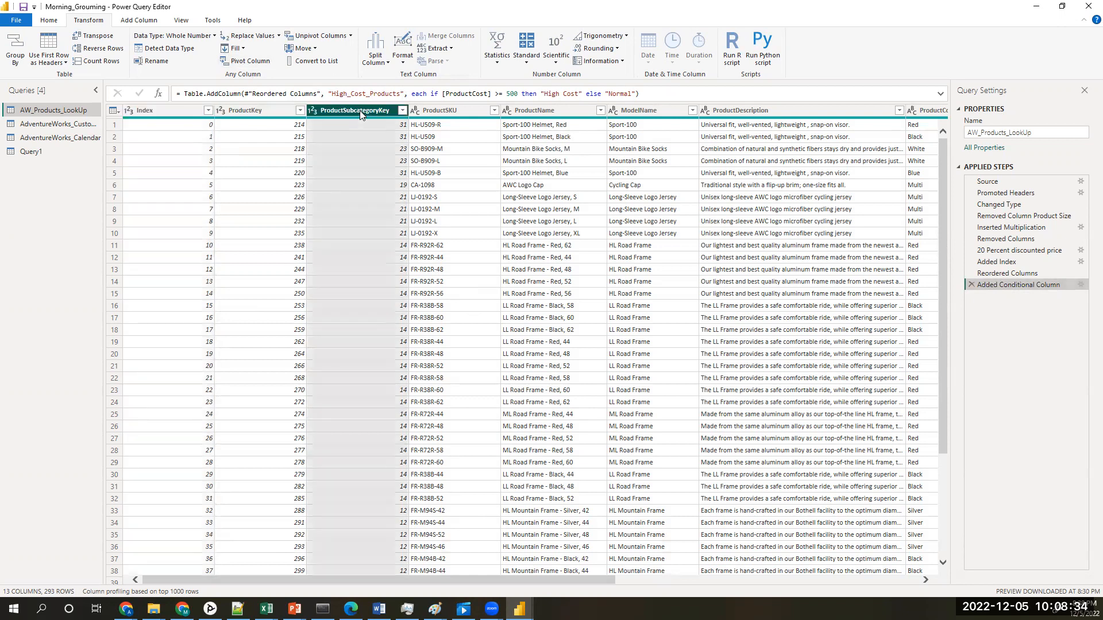
left_click(16, 49)
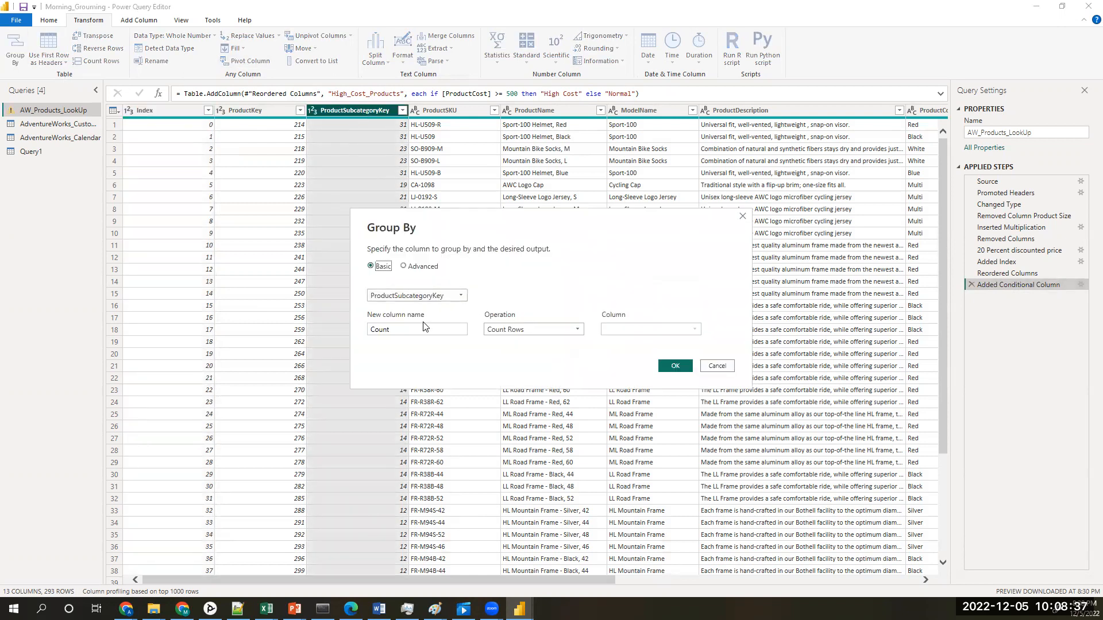
left_click(545, 331)
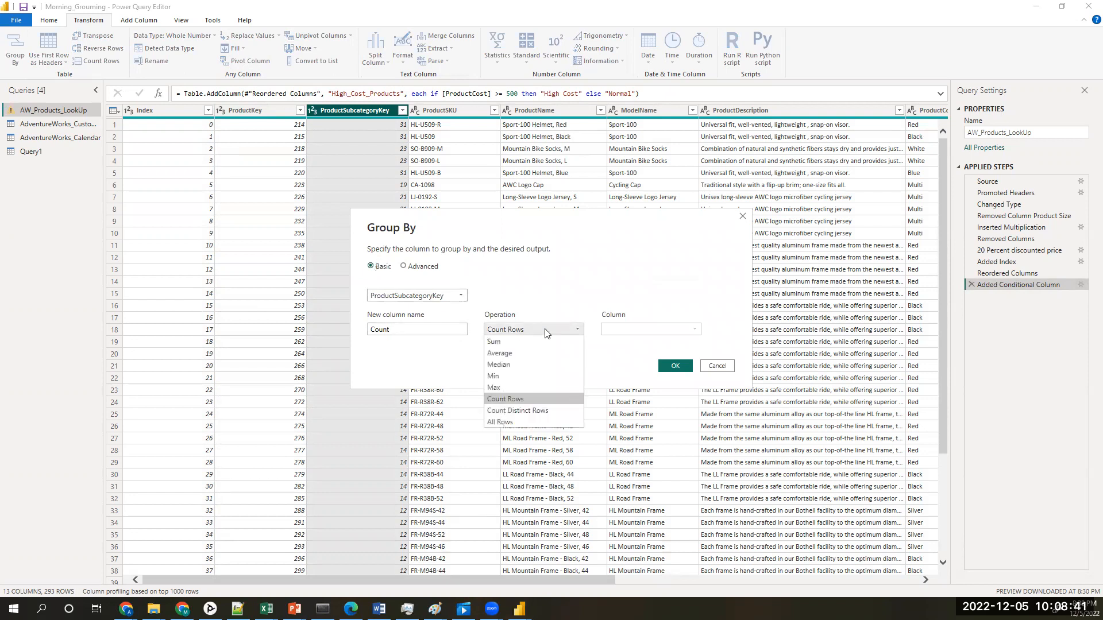
left_click(536, 411)
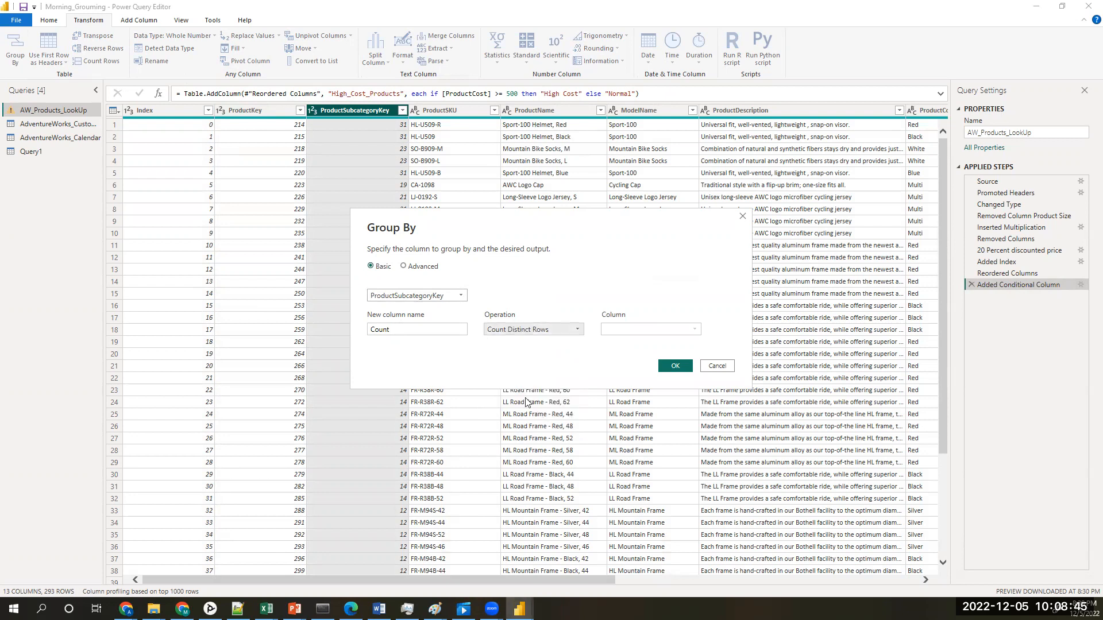
left_click(560, 329)
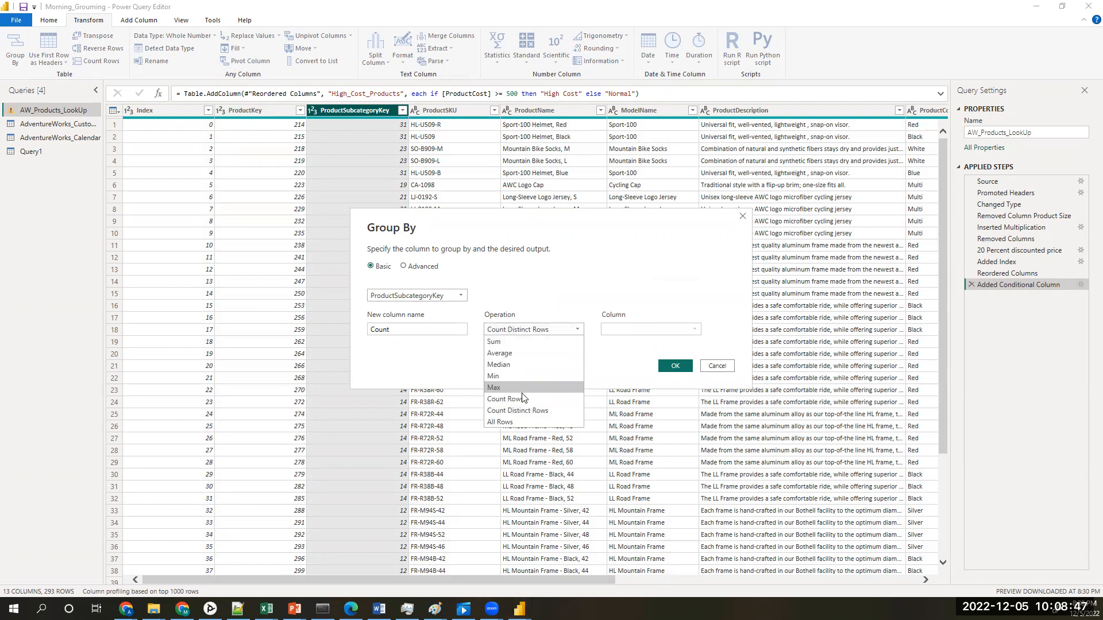
left_click(560, 399)
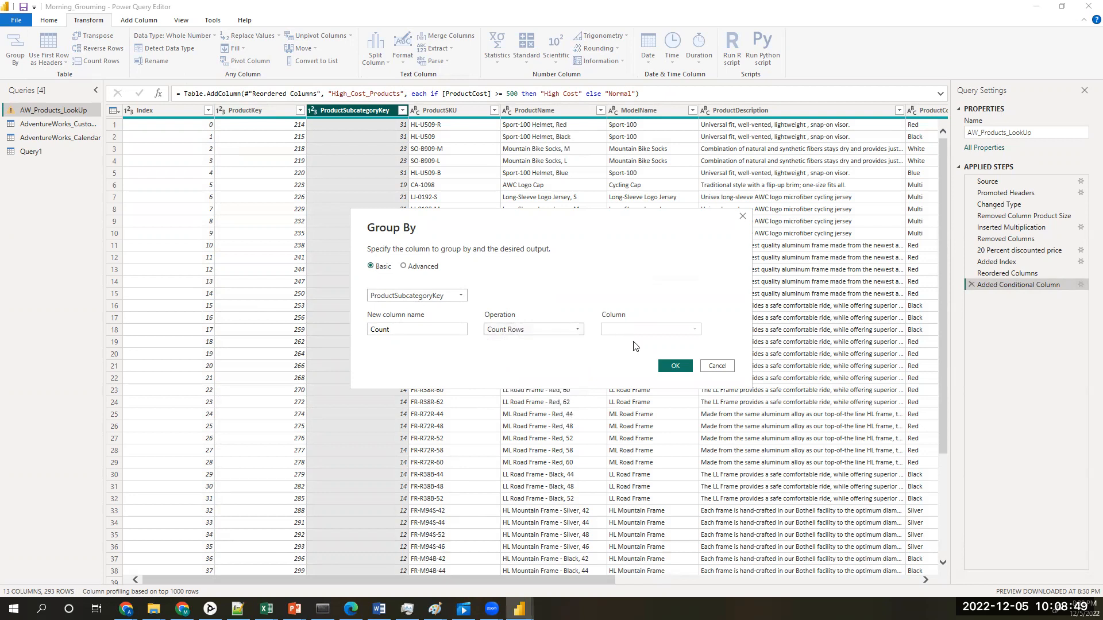
left_click(670, 368)
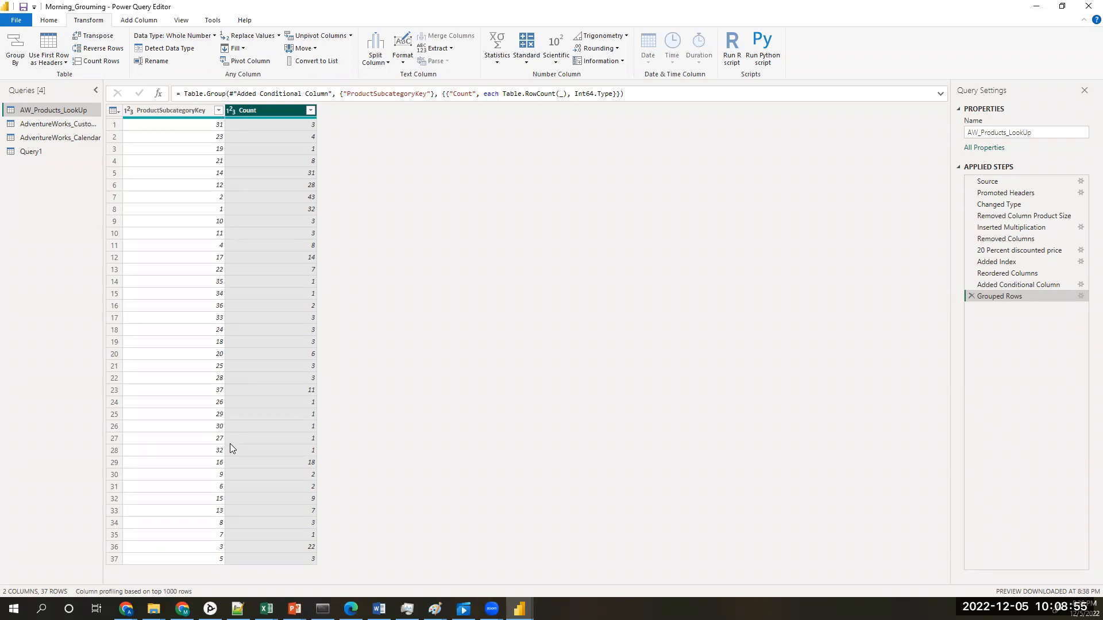
Step: Check the subcategory keys and counts in the first grouped rows, and delete the Grouped Rows applied step
left_click(206, 127)
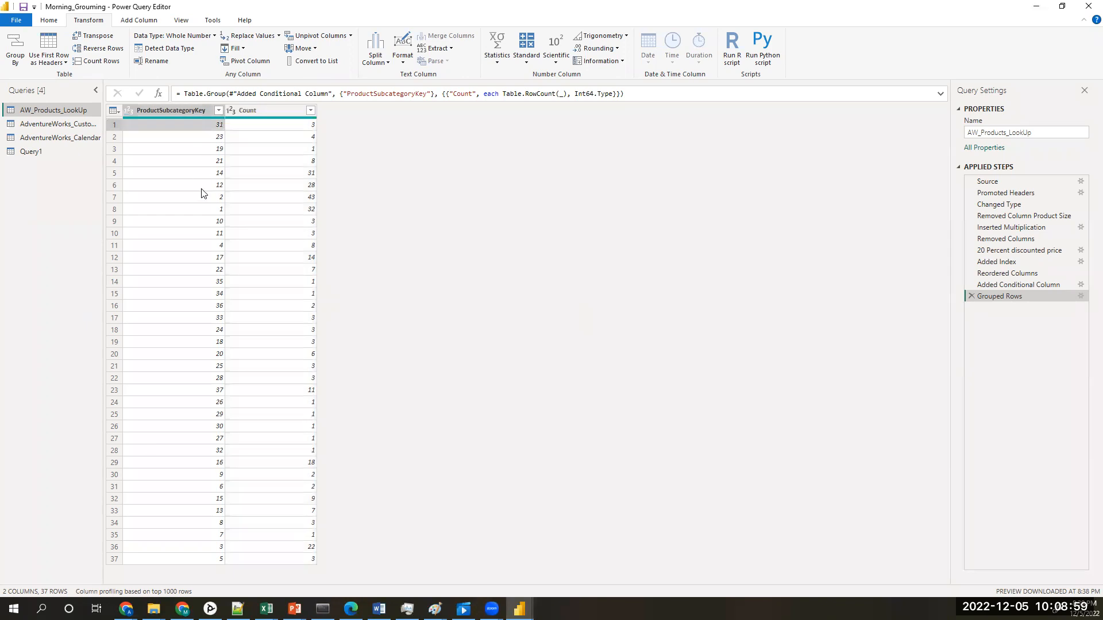
left_click(295, 130)
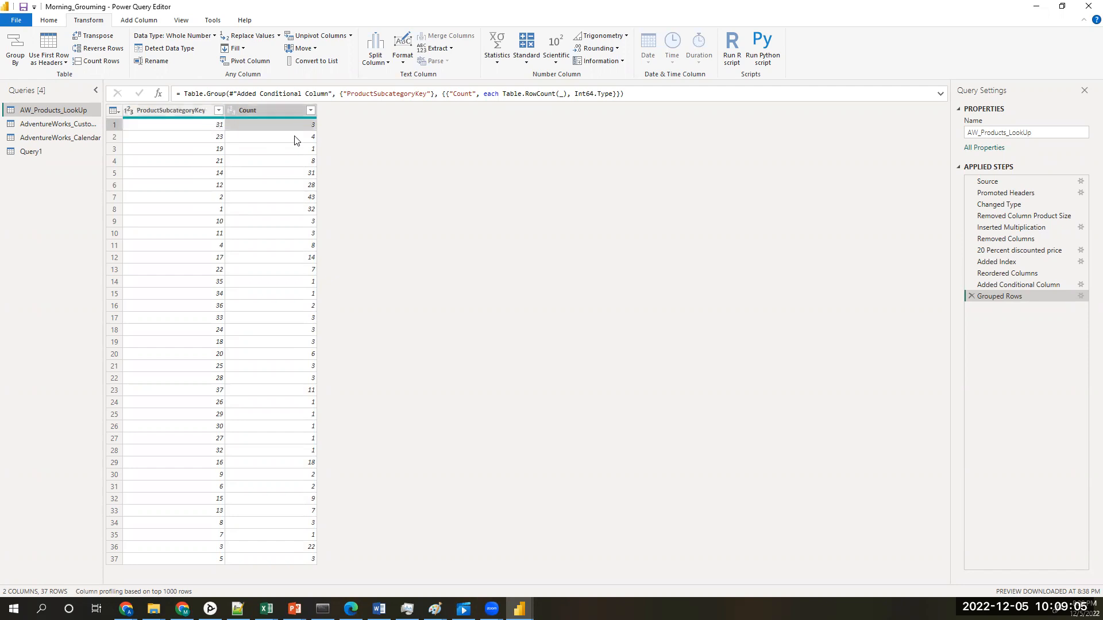
left_click(295, 132)
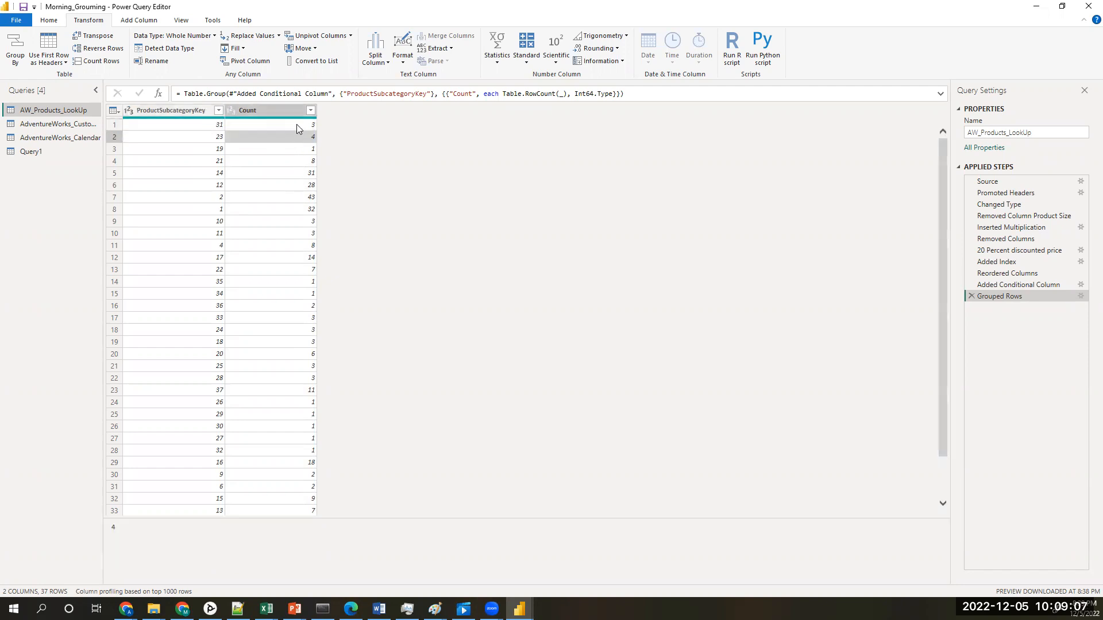
left_click(297, 125)
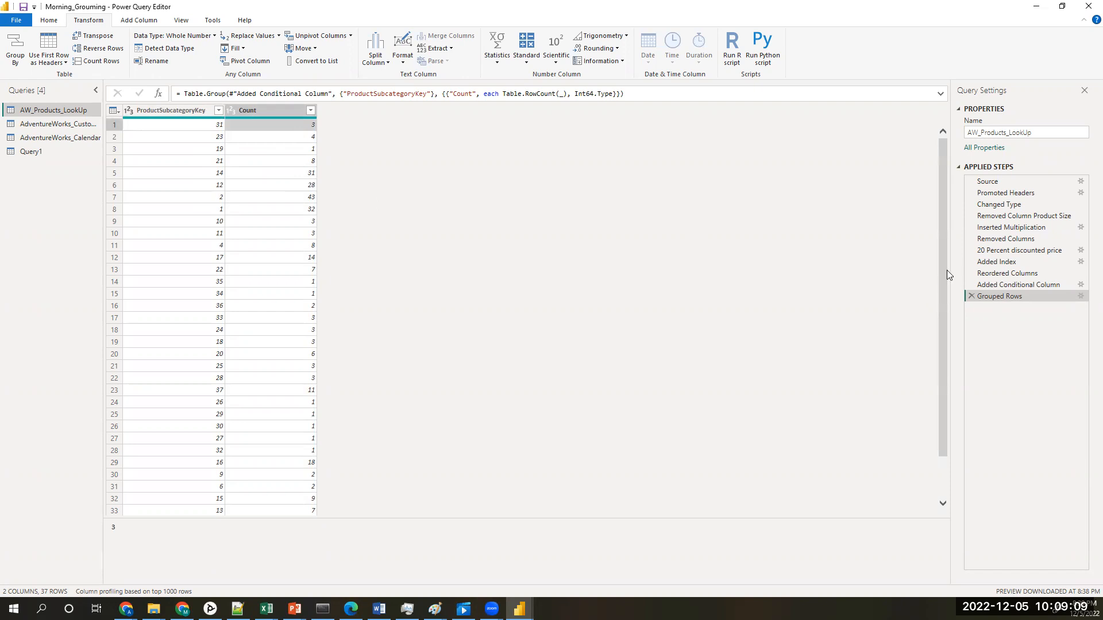
left_click_drag(940, 268, 935, 229)
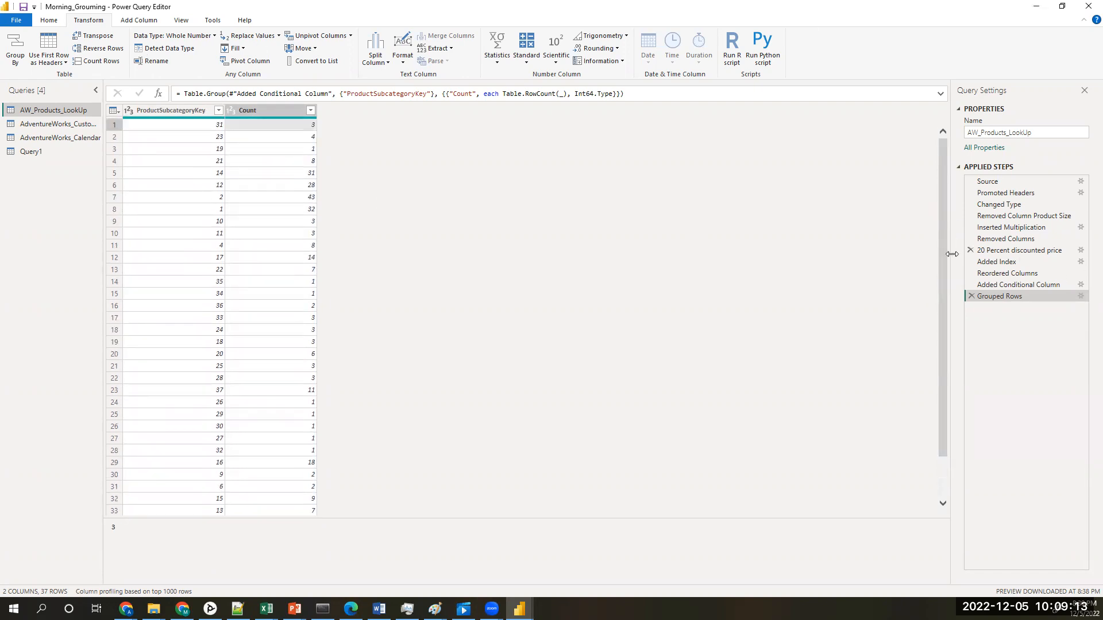
left_click(971, 296)
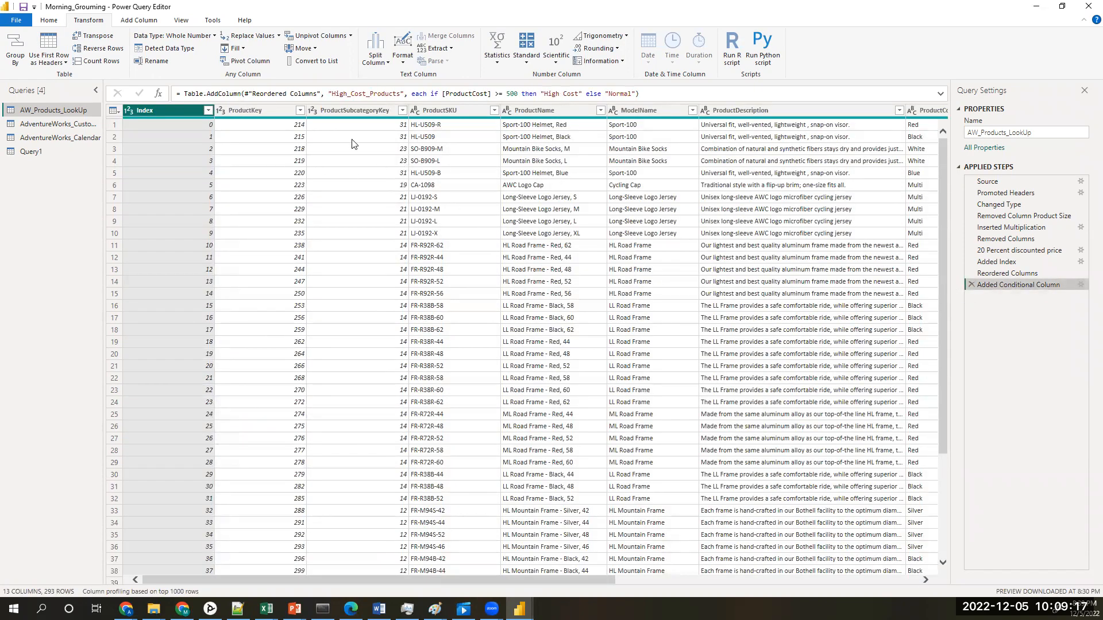
Step: Look through the distinct values in the ProductSubcategoryKey filter list and close it without filtering
left_click(392, 112)
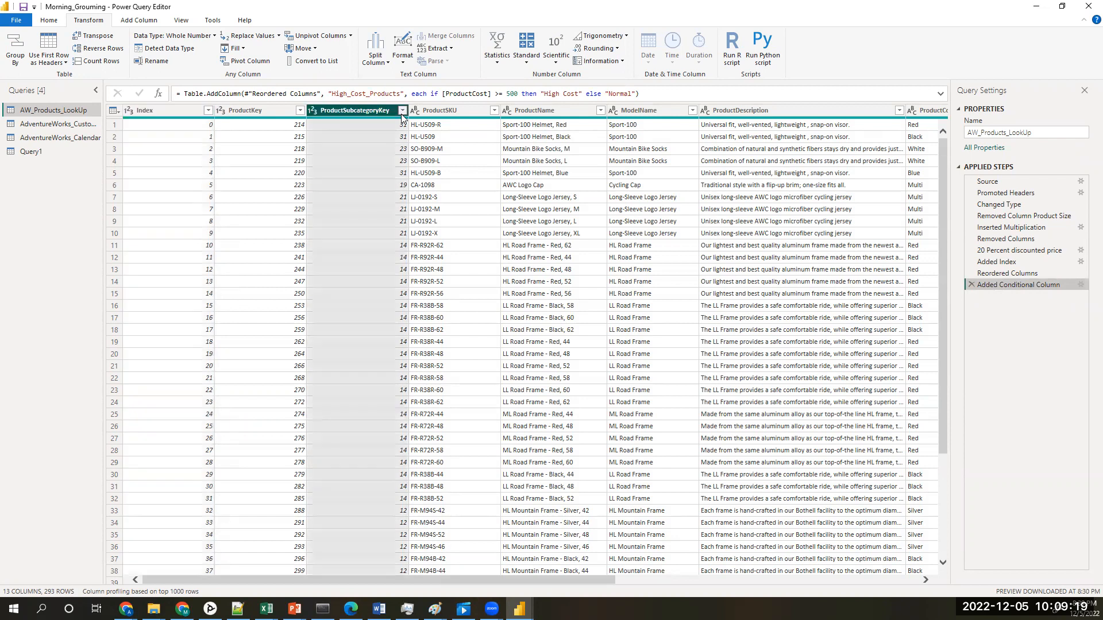
left_click(402, 111)
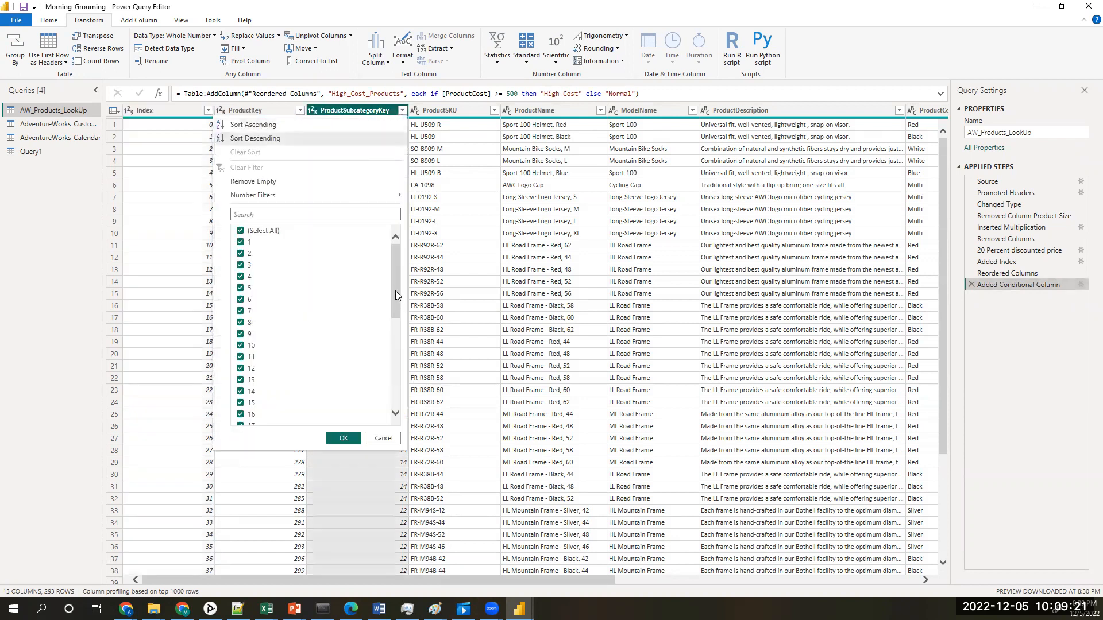
left_click_drag(395, 291, 430, 411)
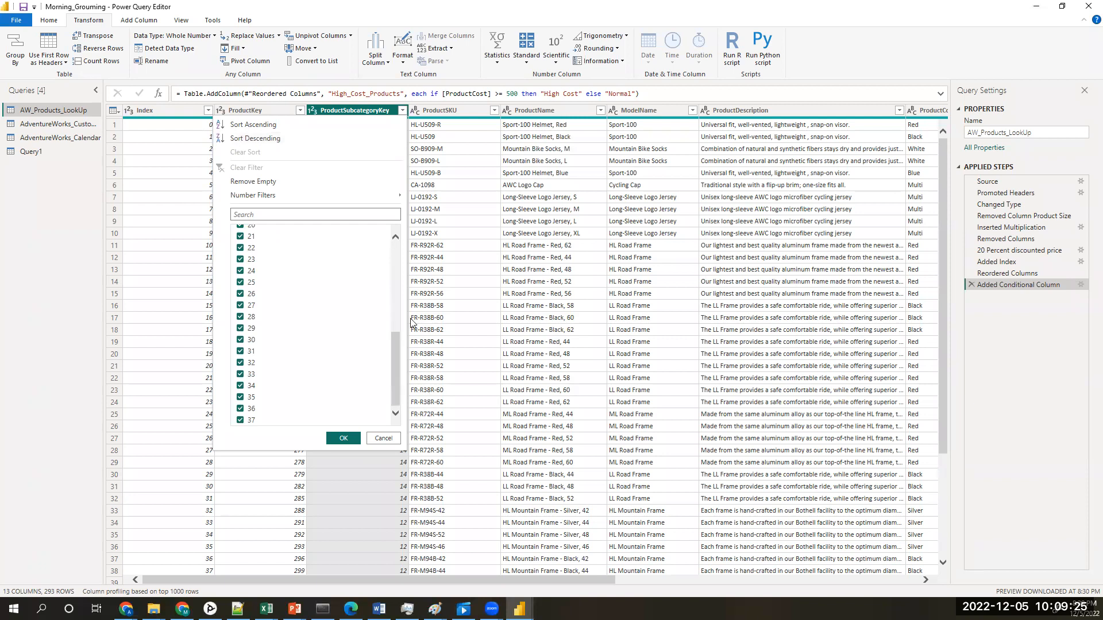
left_click(393, 440)
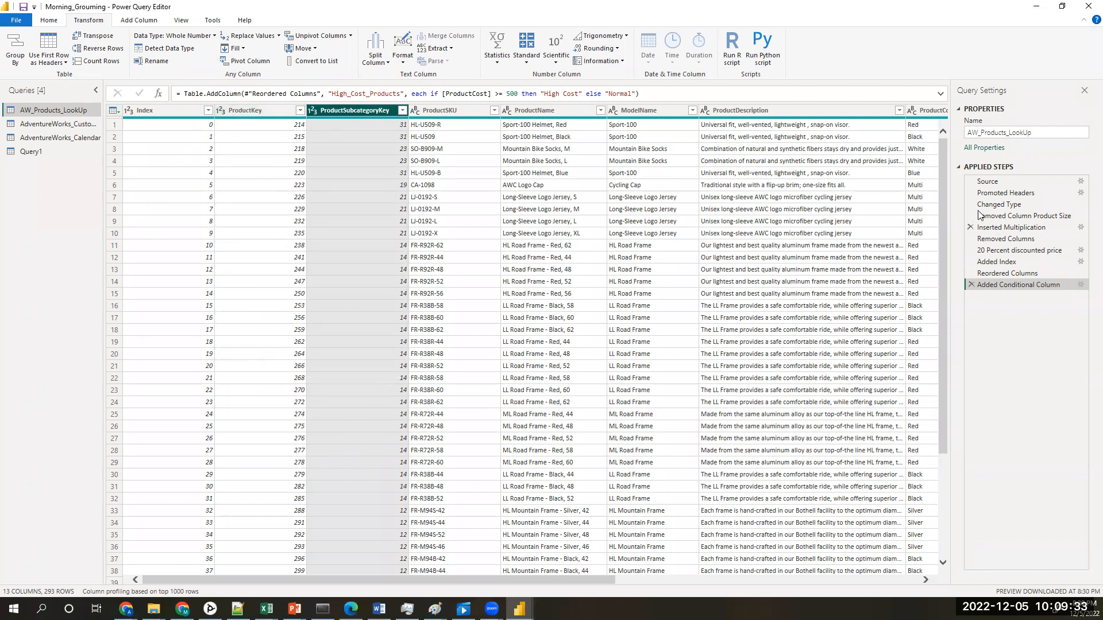
Step: Repeat the ProductSubcategoryKey grouping with a Count Rows column named Count, and delete the resulting Grouped Rows applied step
left_click_drag(944, 186, 958, 404)
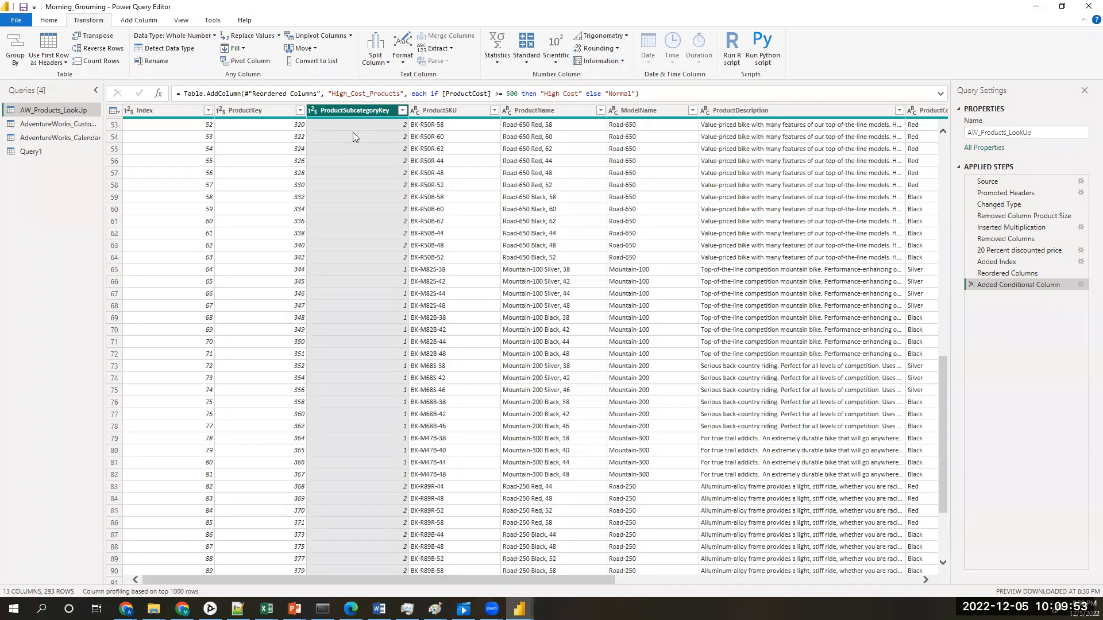
left_click(18, 43)
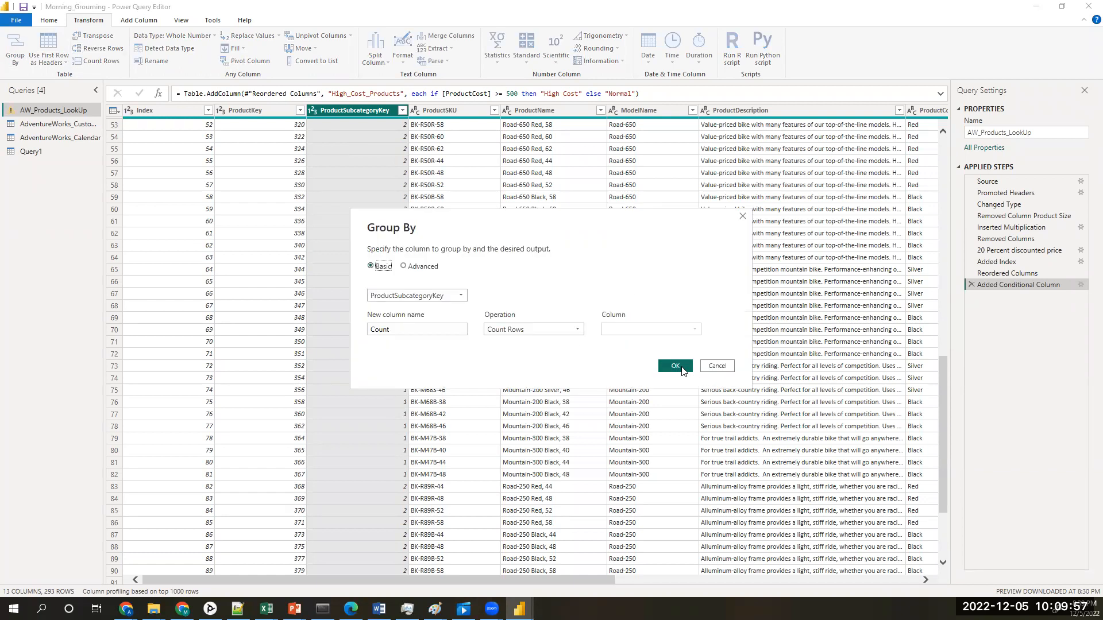
left_click(676, 366)
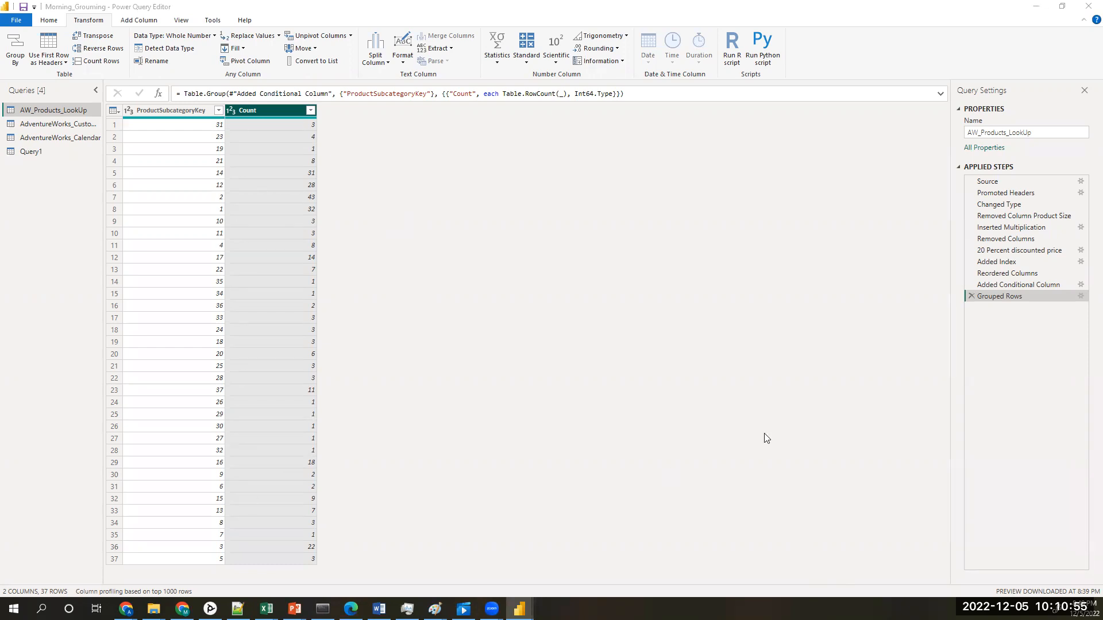
left_click(971, 297)
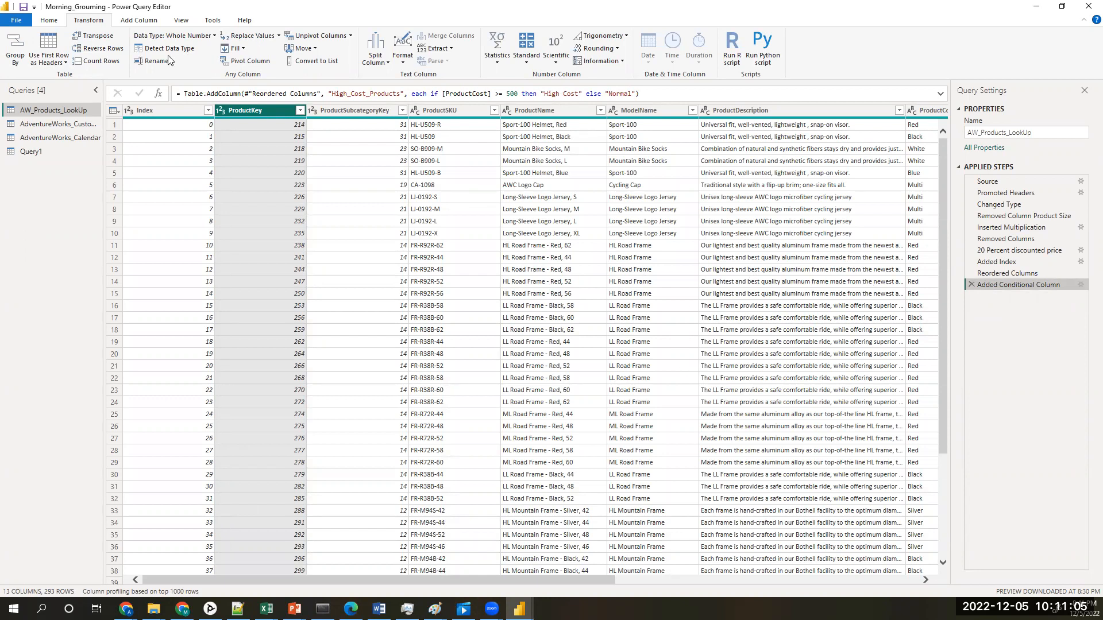
Step: Group AW_Products_LookUp by ProductKey with a Count Rows column named Count, check the rows, and delete the Grouped Rows applied step
left_click(9, 39)
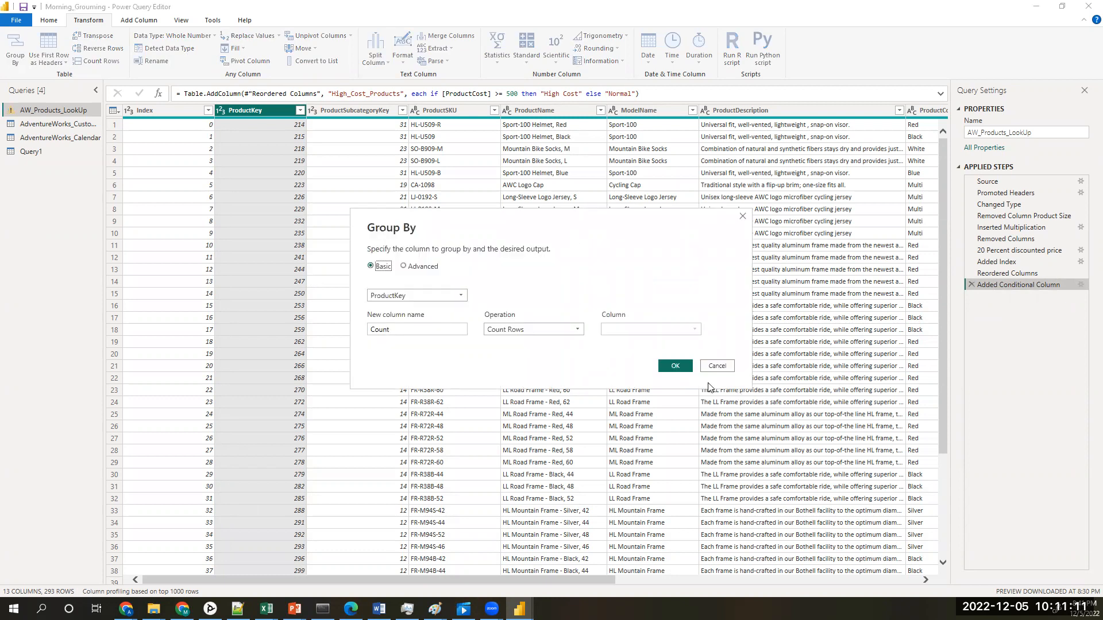
left_click(688, 368)
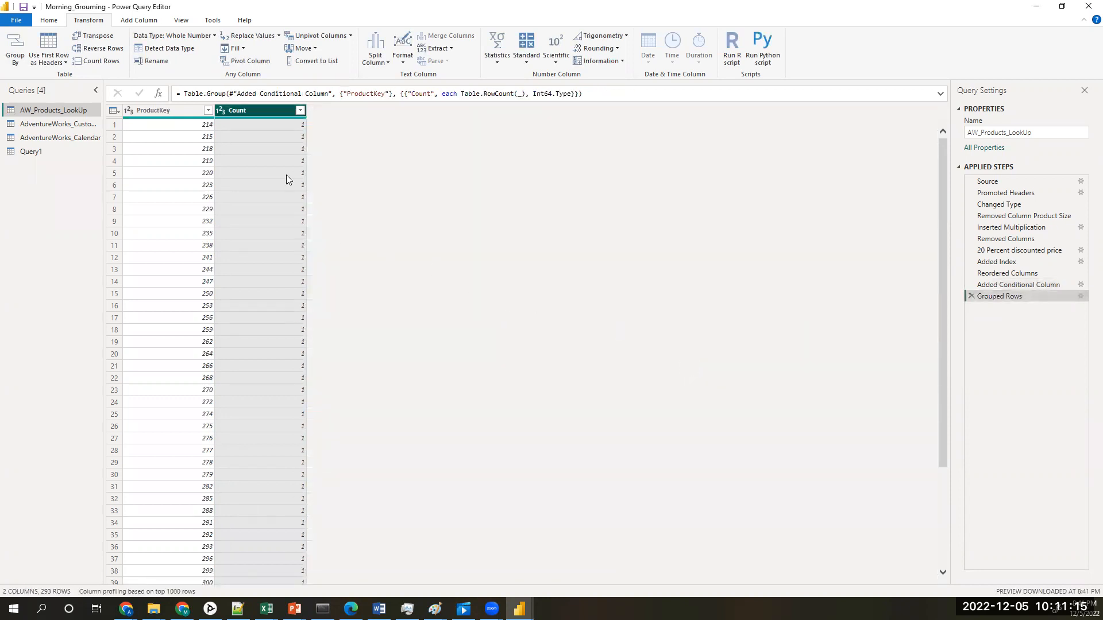
scroll(287, 180, "down", 10)
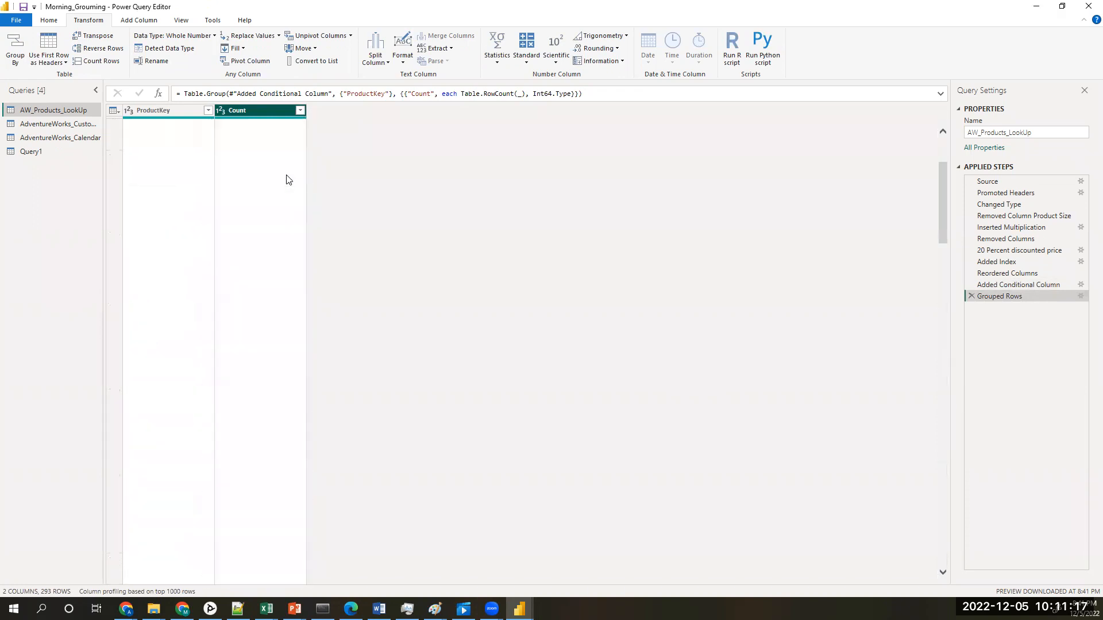
left_click(971, 298)
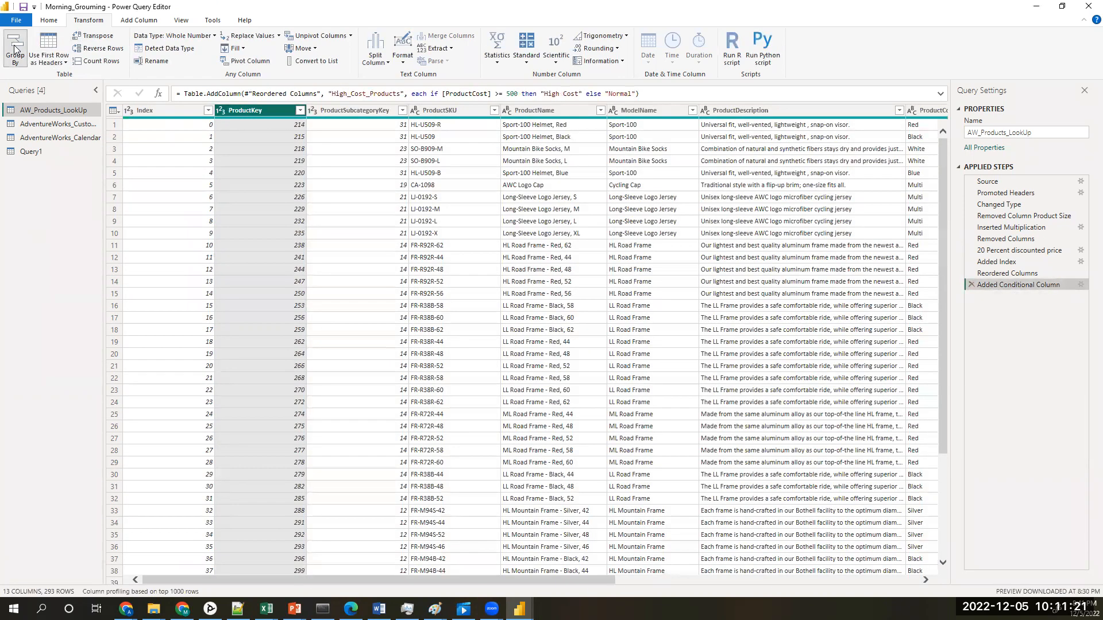
Step: Repeat the ProductKey grouping, choosing Count Rows among the available operations, and delete the resulting Grouped Rows applied step
left_click(15, 51)
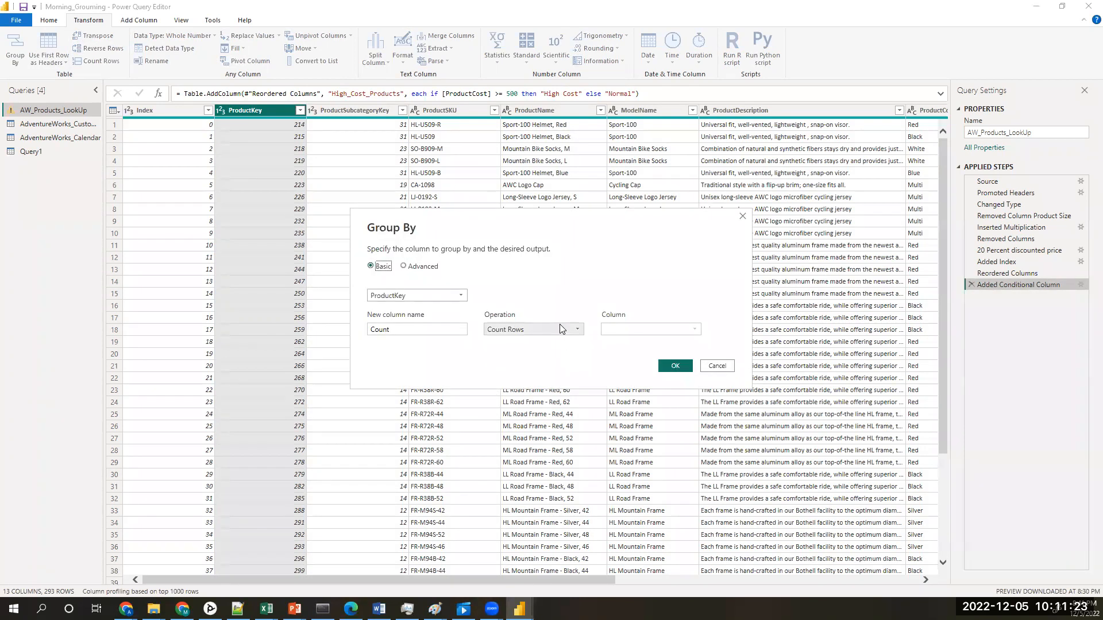
left_click(560, 325)
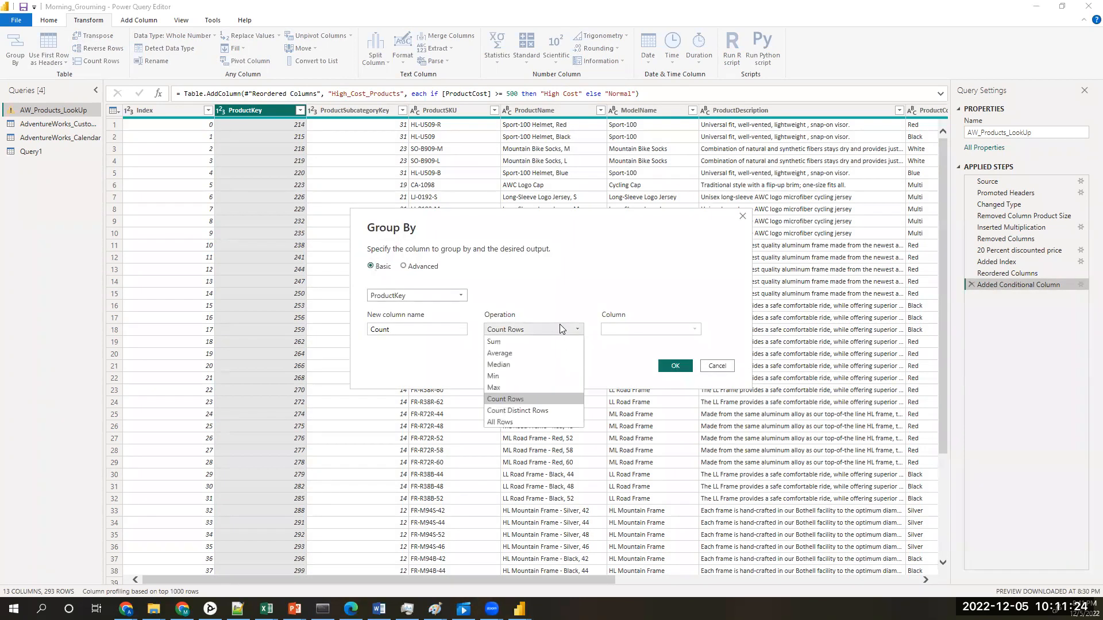
left_click(513, 399)
left_click(677, 368)
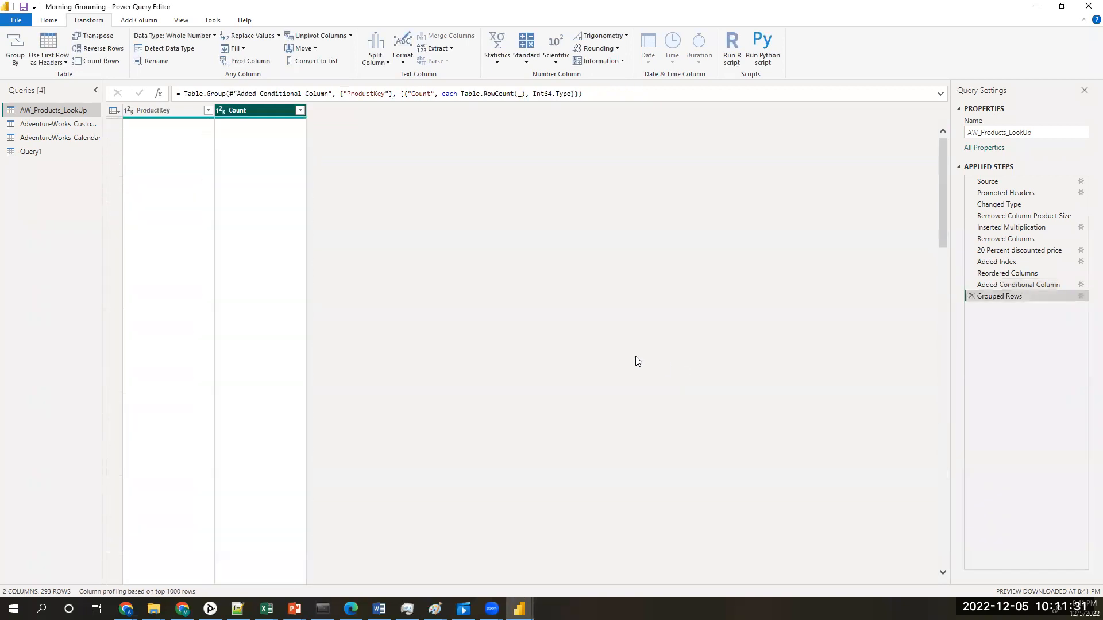
left_click(971, 296)
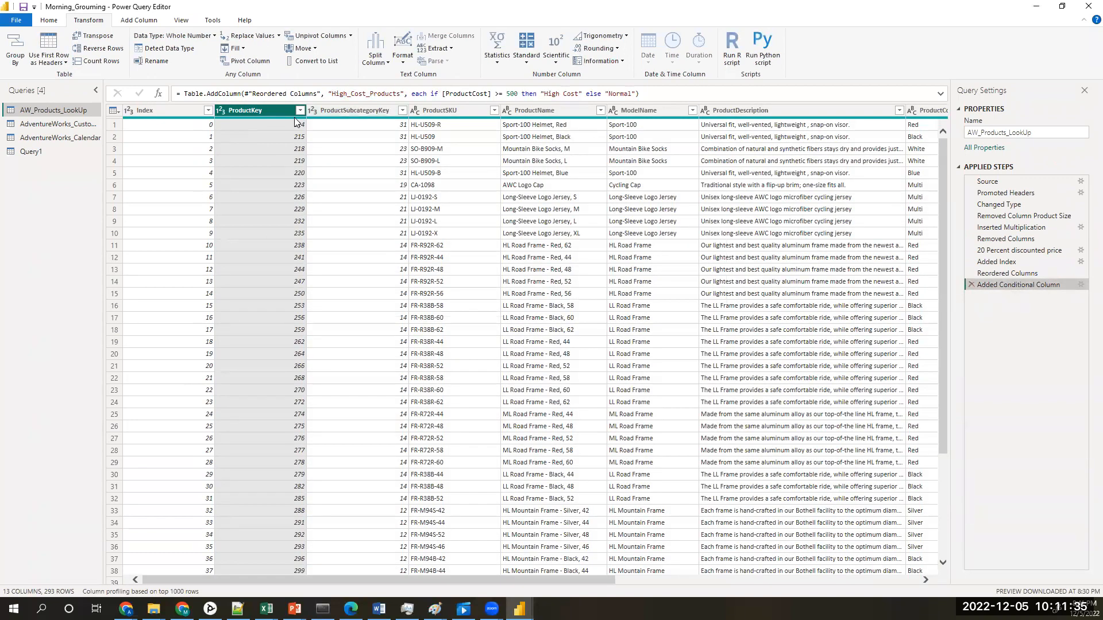
Step: Group AW_Products_LookUp by ProductSubcategoryKey with a Count Rows column named Count
left_click(365, 111)
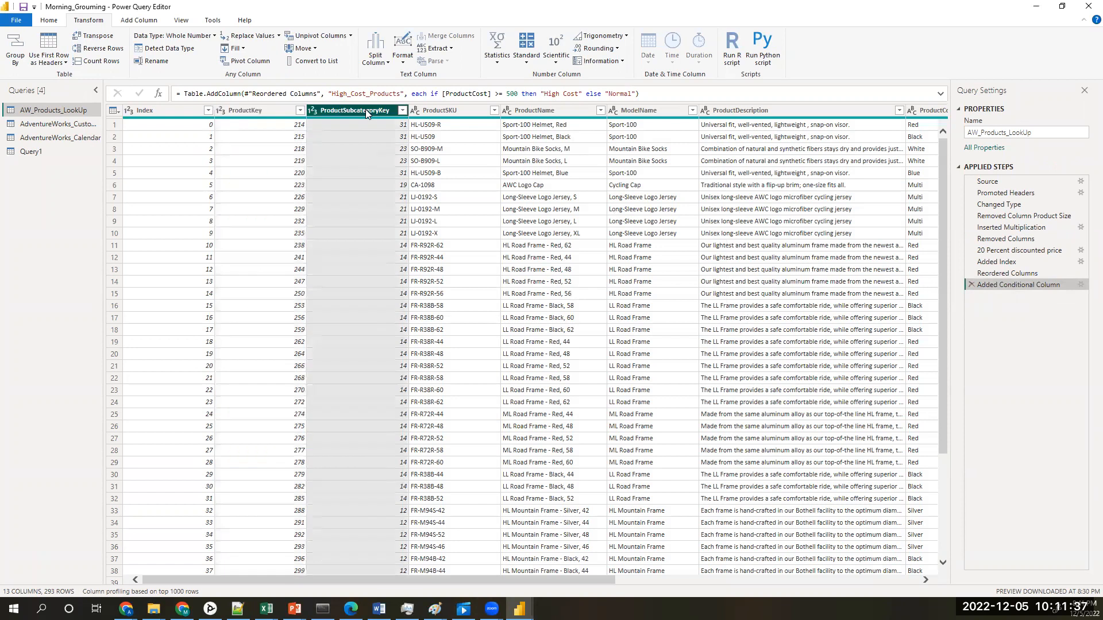
left_click(14, 47)
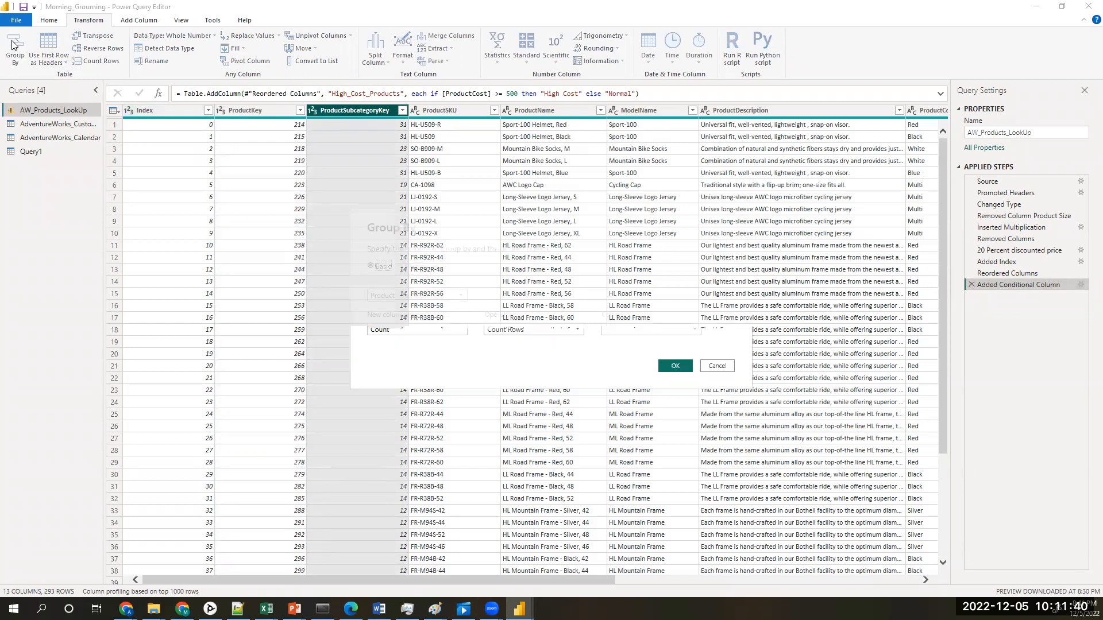
left_click(674, 366)
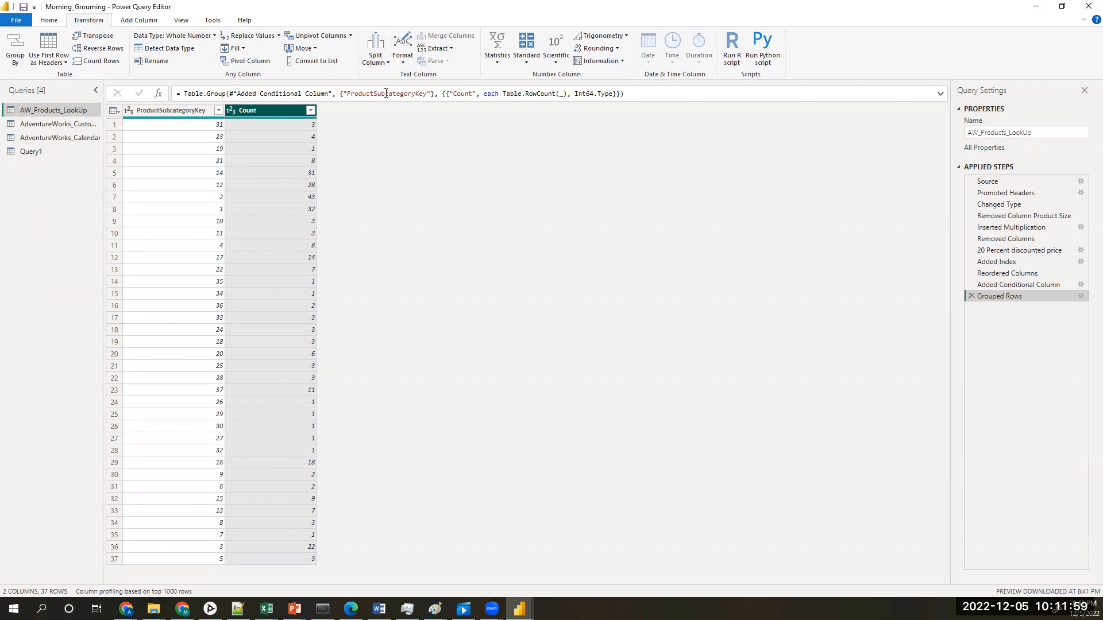
Step: Sort the grouped rows by Count in ascending order, and switch the sort to descending
left_click(50, 21)
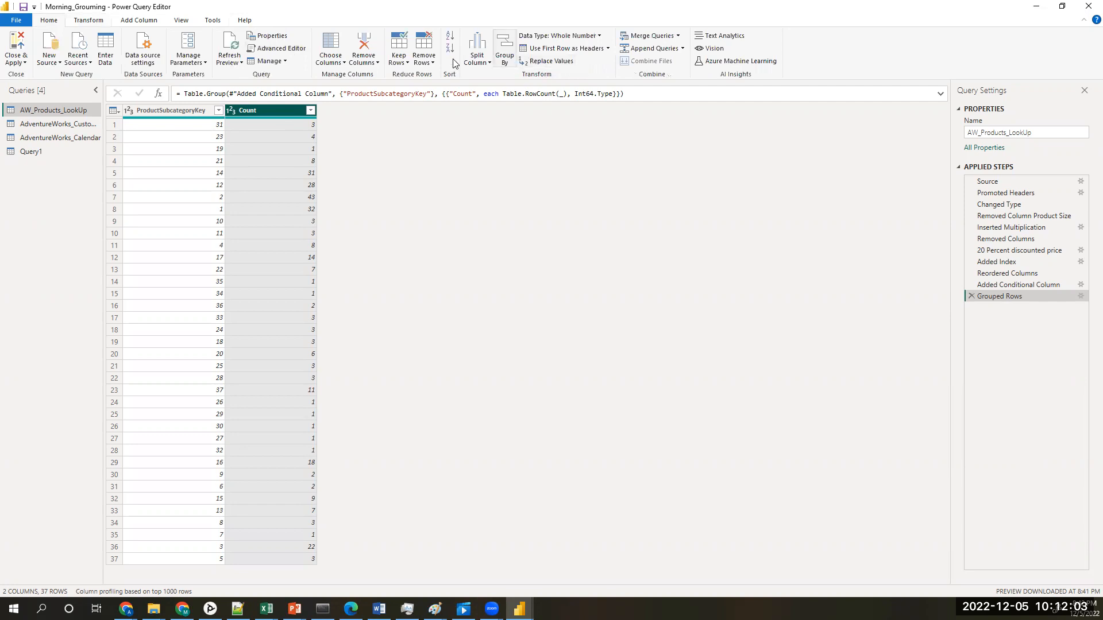
left_click(106, 21)
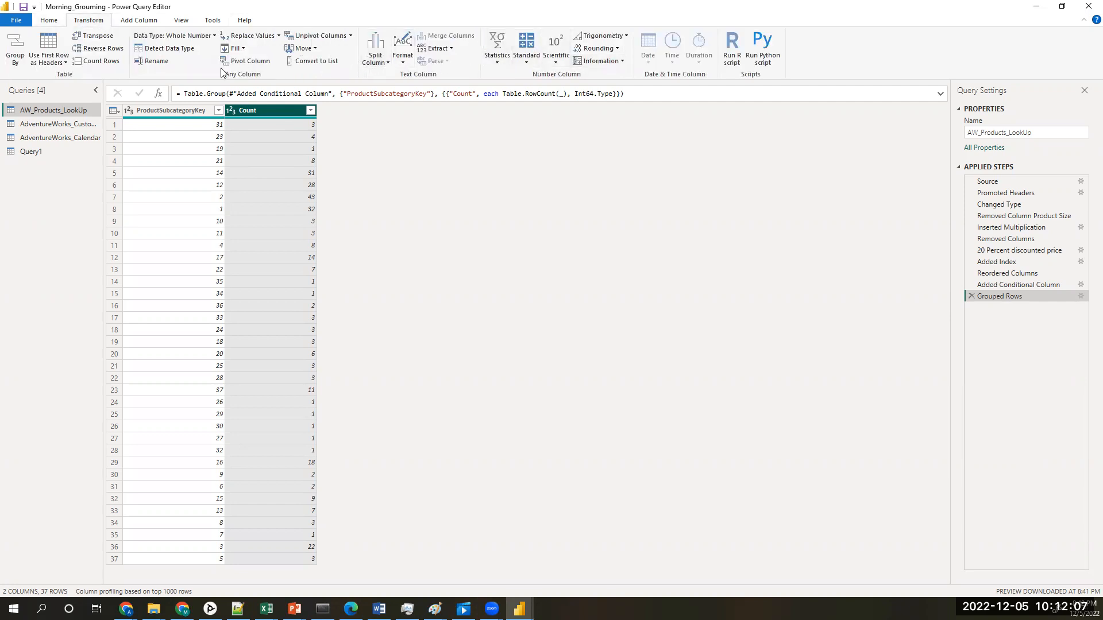
left_click(311, 110)
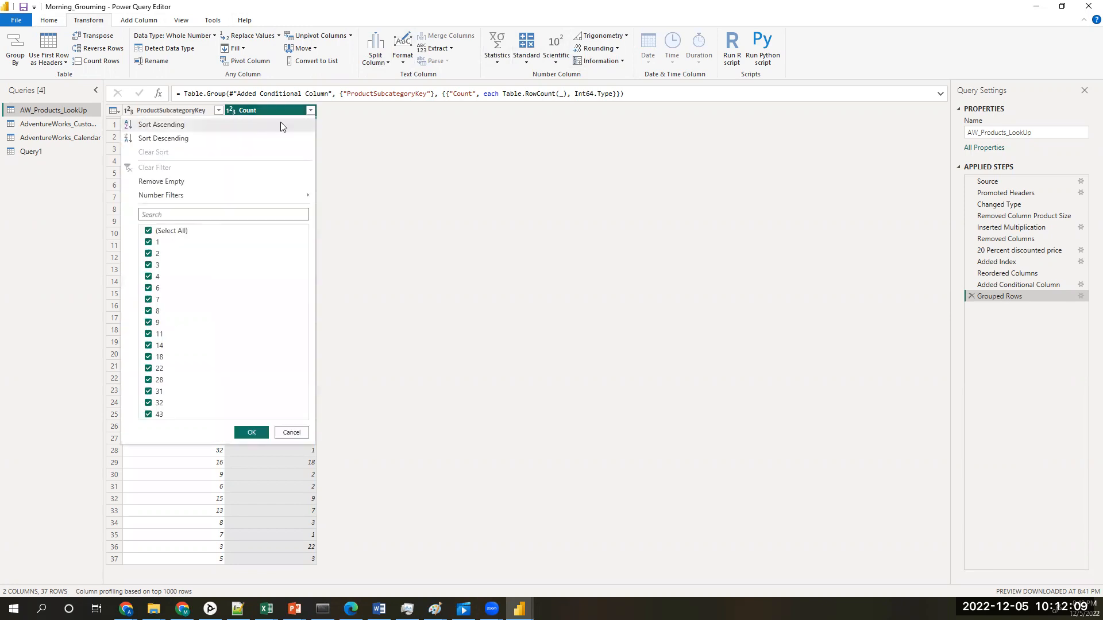
left_click(188, 127)
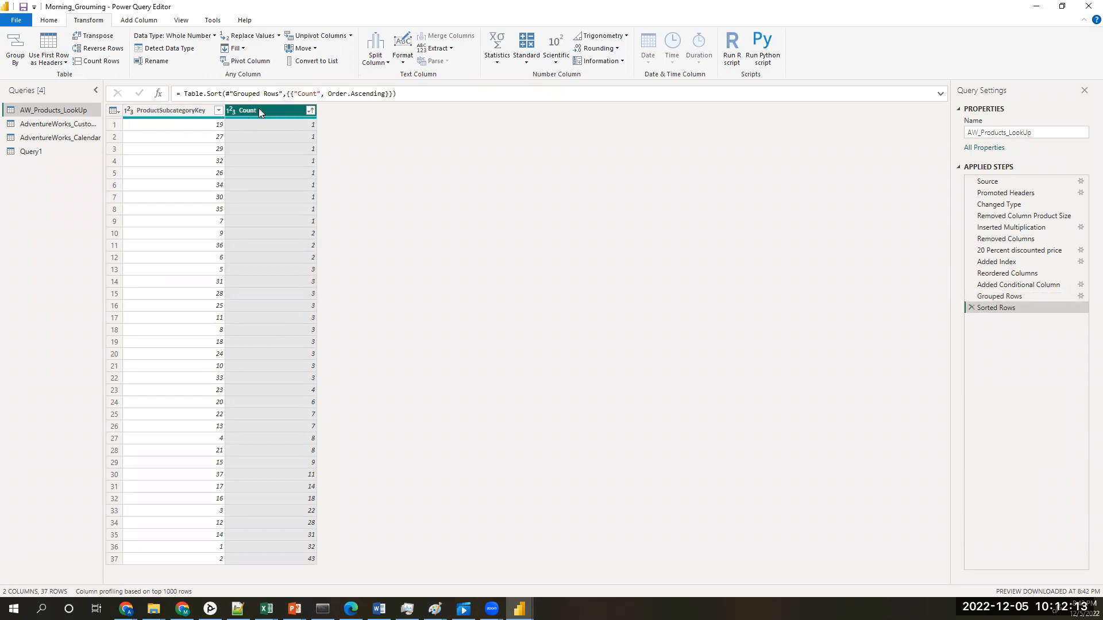
left_click(310, 111)
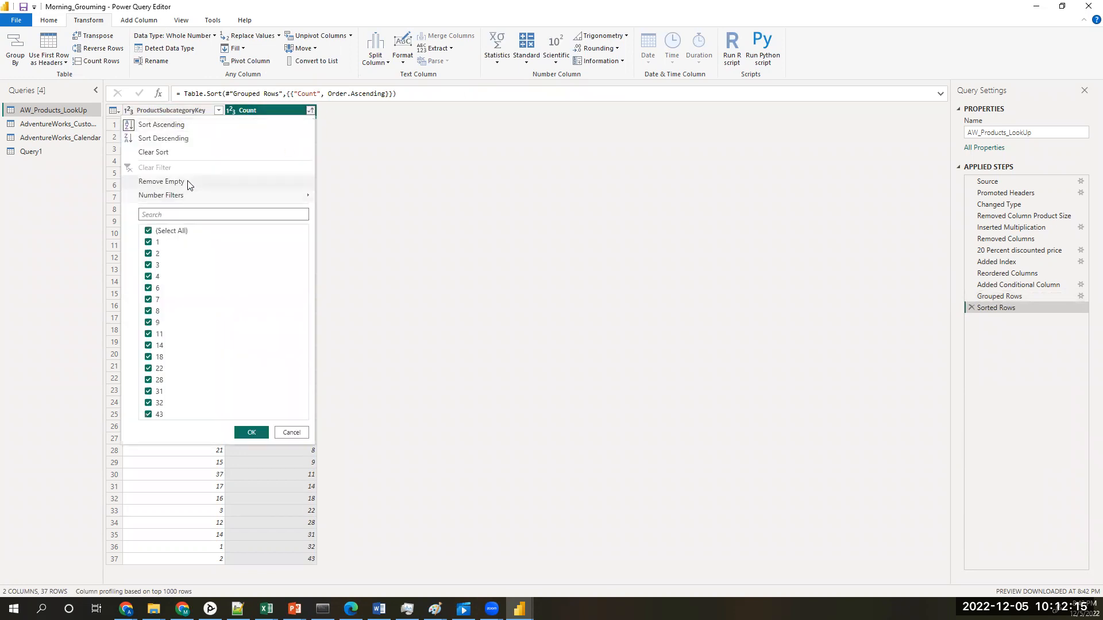
left_click(193, 141)
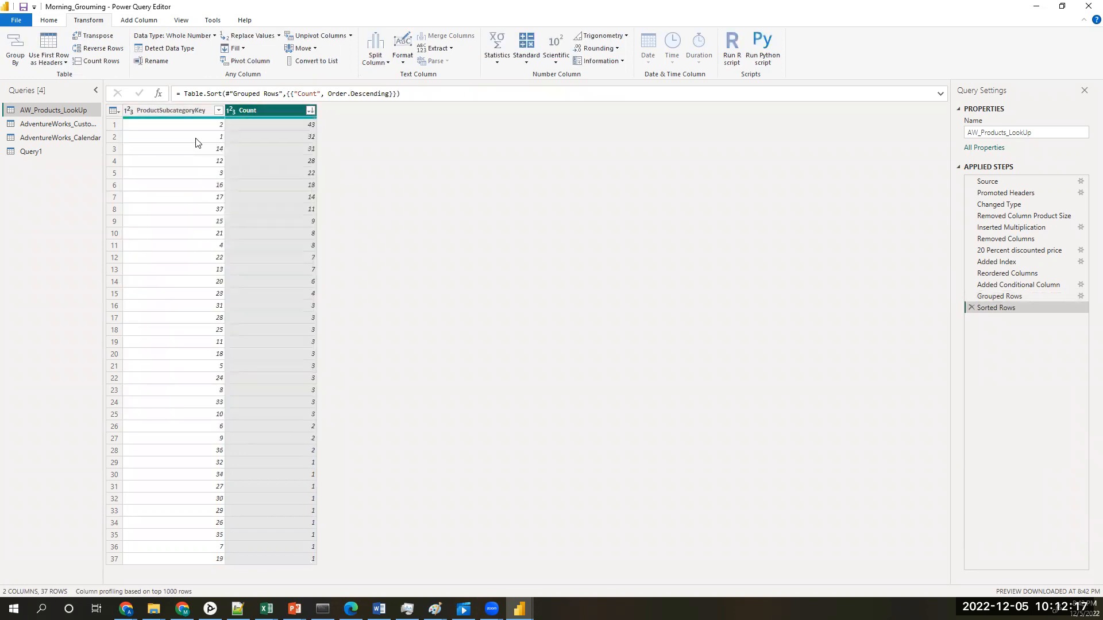
right_click(276, 110)
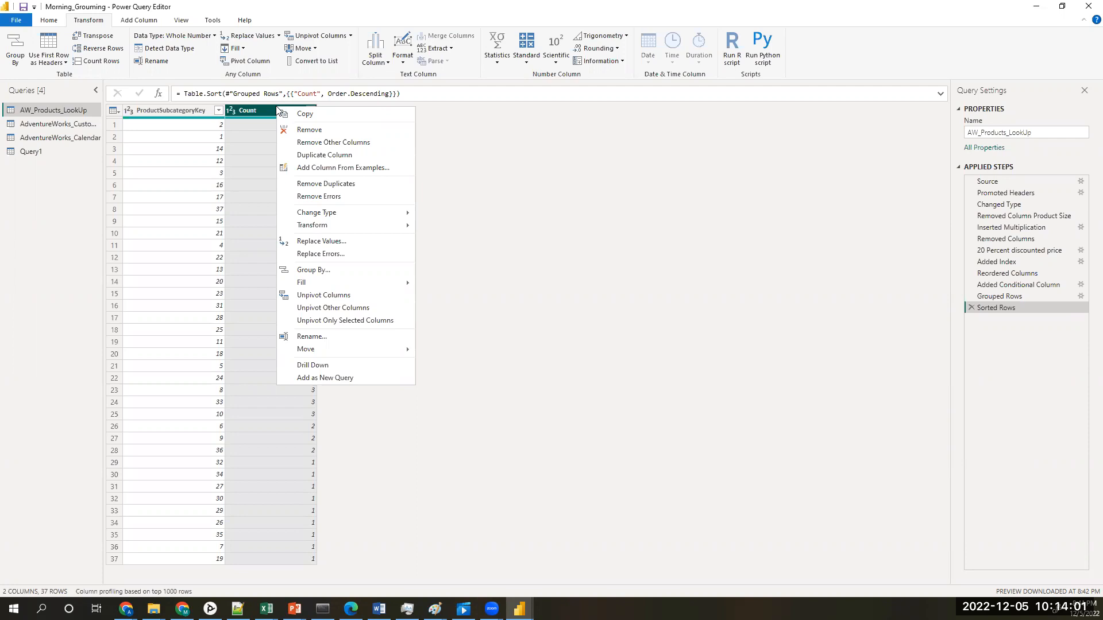
left_click(229, 3)
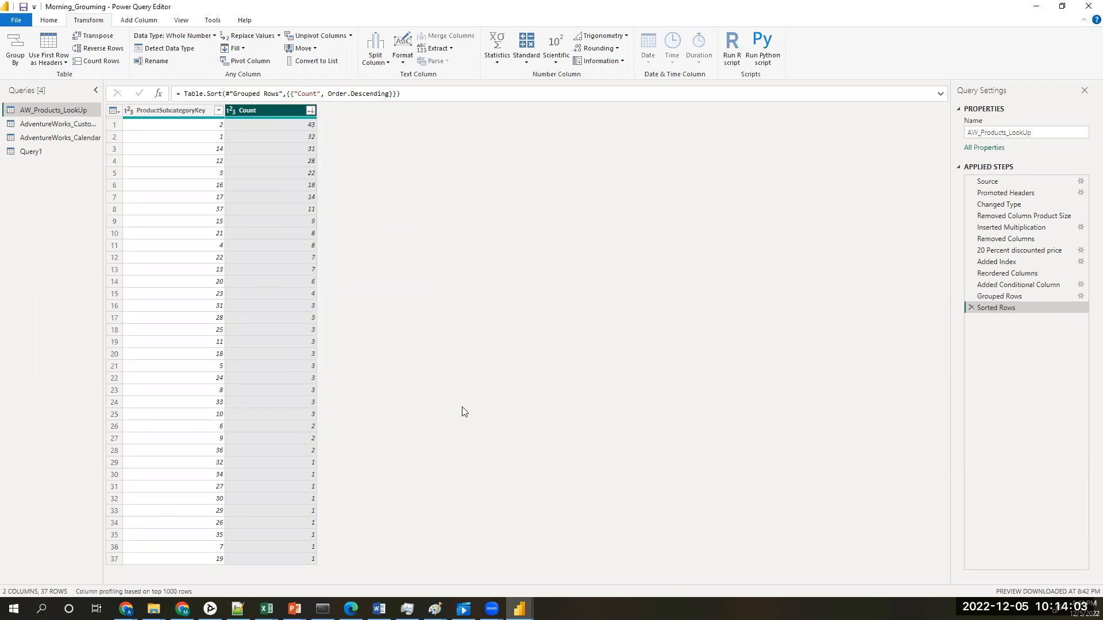
Step: Switch to the 00_pandas Jupyter notebook and examine its group-by and unique-value examples, highlighting the Category value_counts output
left_click(125, 609)
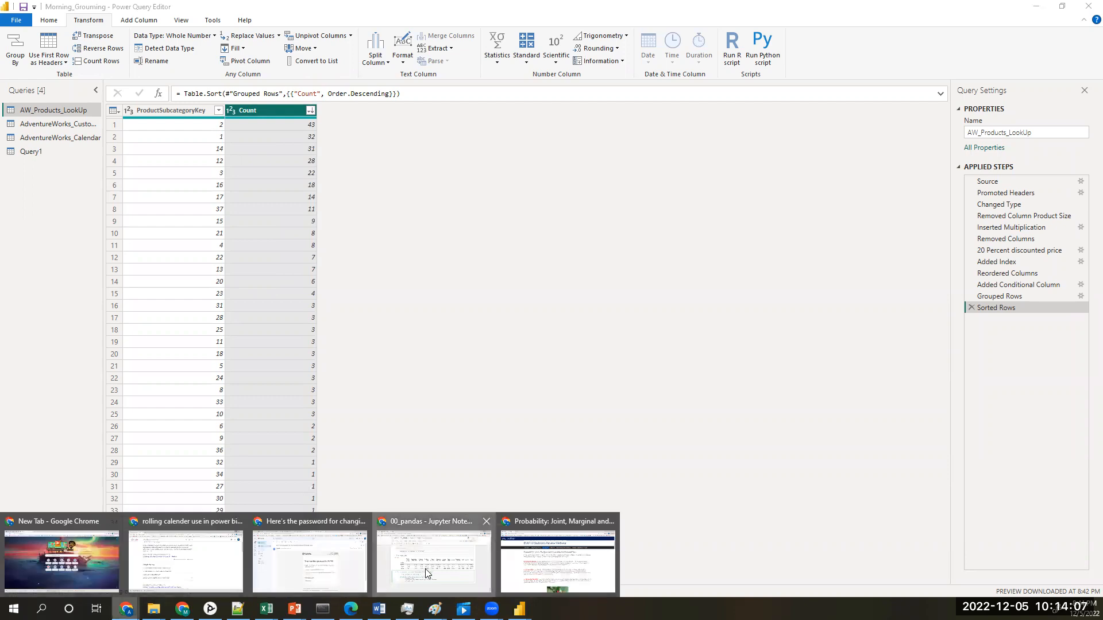
left_click(426, 573)
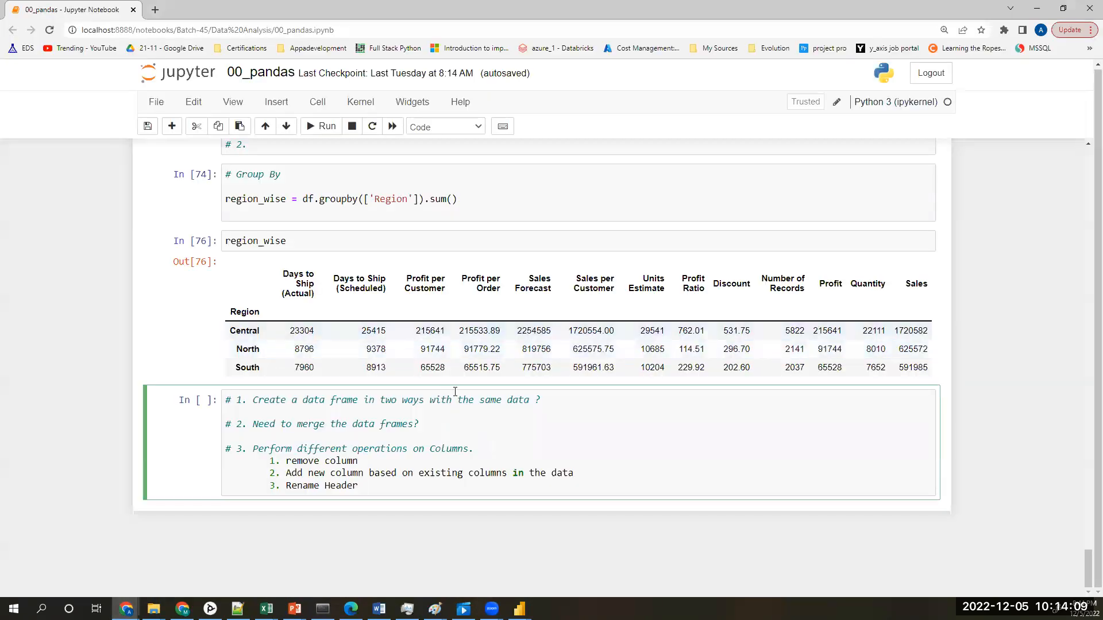
scroll(455, 392, "up", 10)
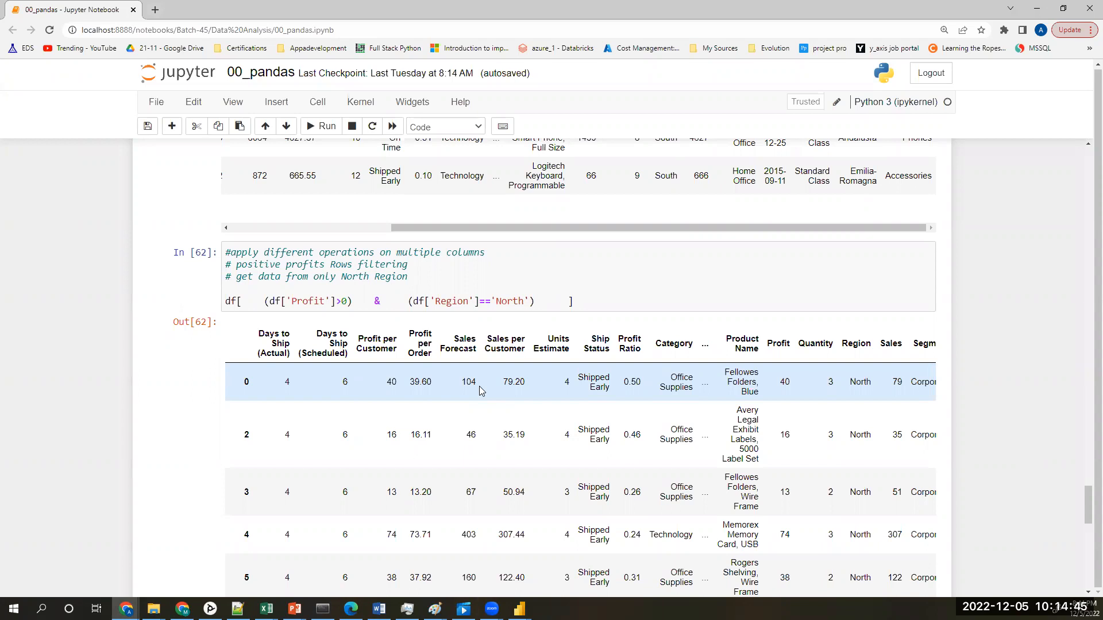
scroll(519, 391, "up", 15)
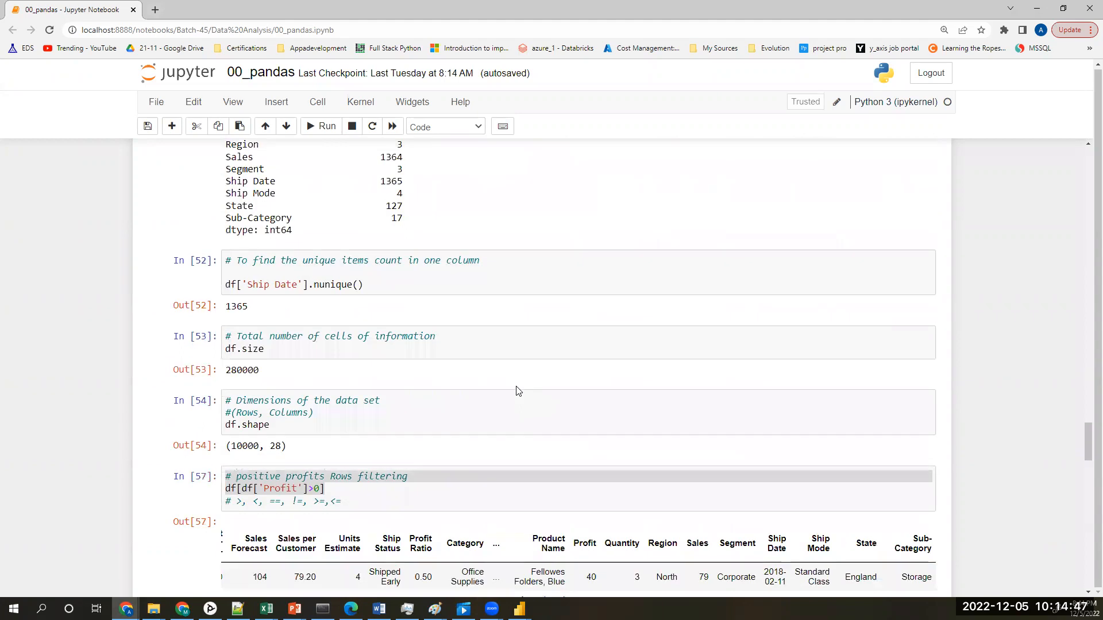
scroll(519, 391, "down", 14)
scroll(531, 397, "up", 2)
scroll(531, 396, "up", 15)
scroll(532, 398, "down", 3)
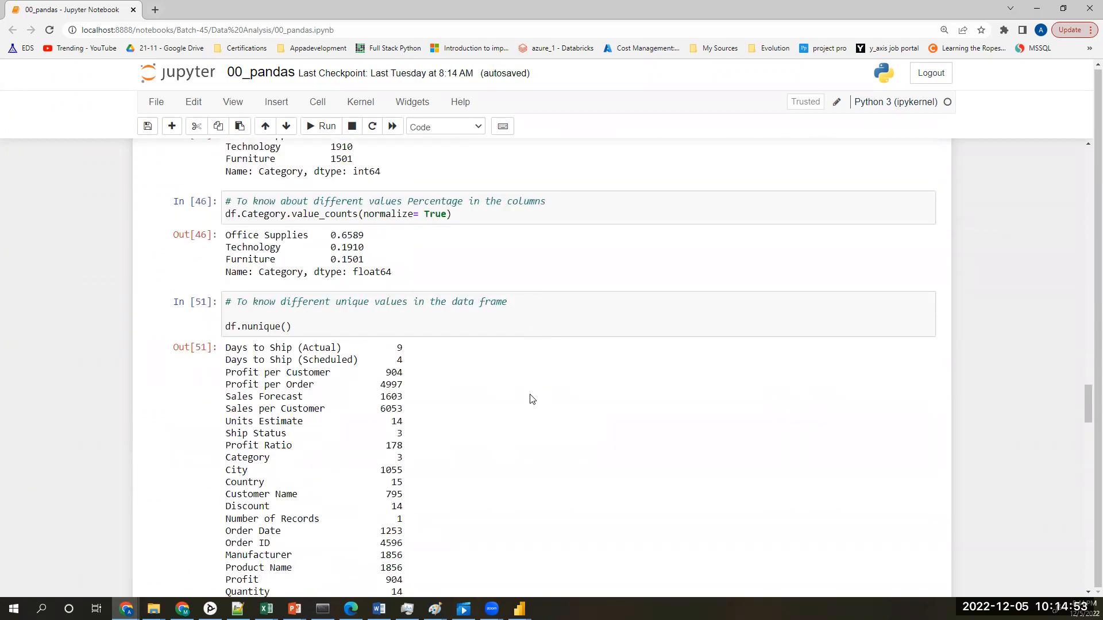
scroll(531, 399, "up", 6)
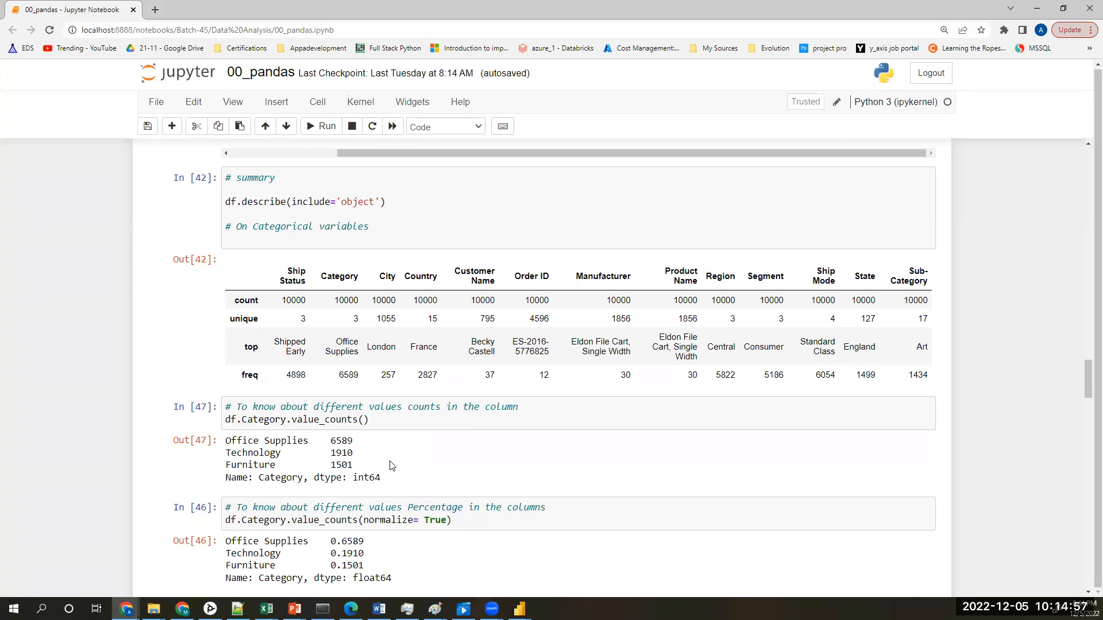
left_click_drag(399, 485, 234, 442)
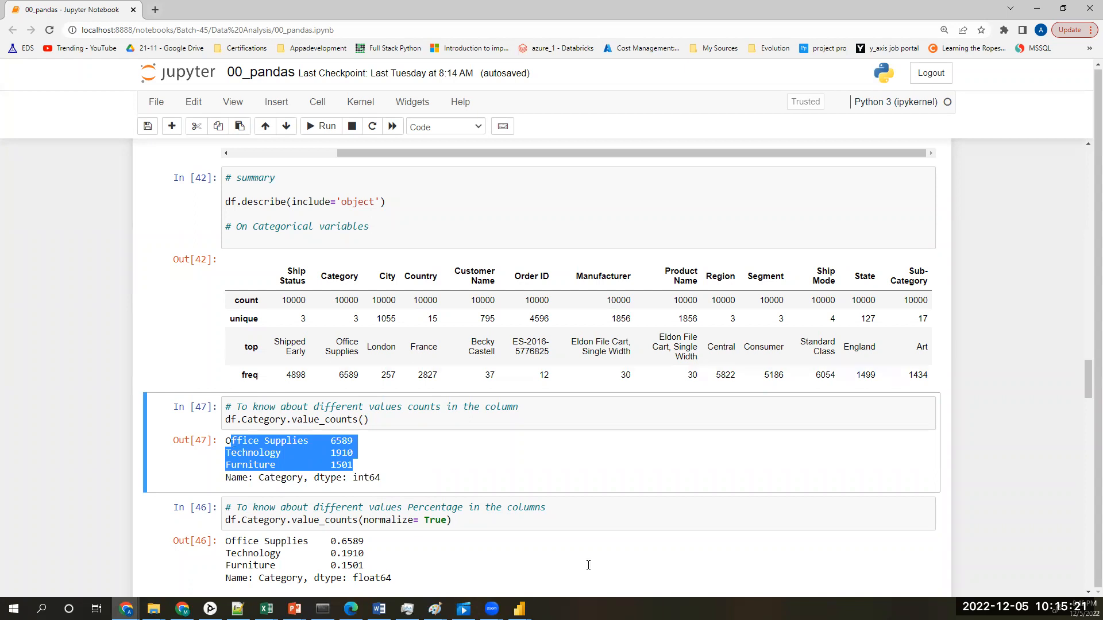
Step: Return to the Power Query Editor and delete the Sorted Rows and Grouped Rows applied steps from AW_Products_LookUp
left_click(519, 609)
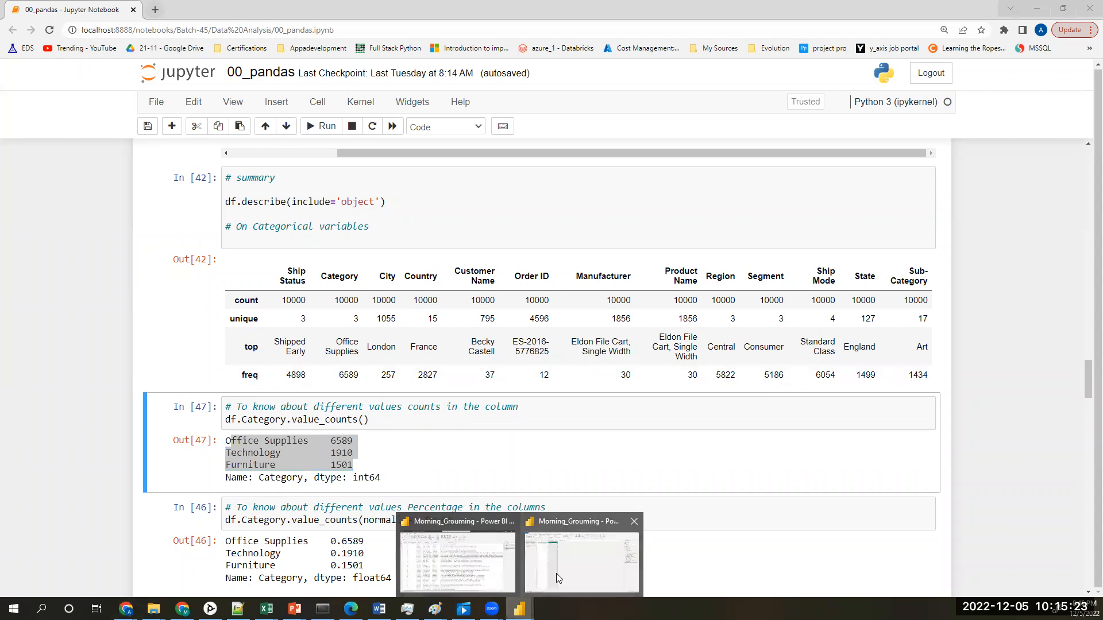
left_click(556, 573)
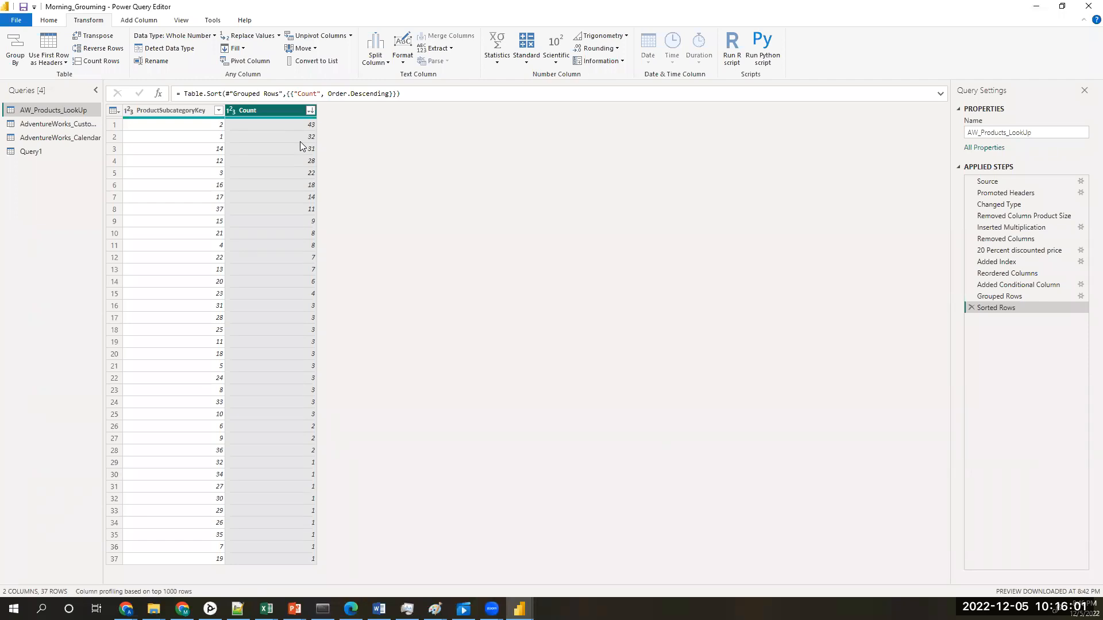
left_click(970, 307)
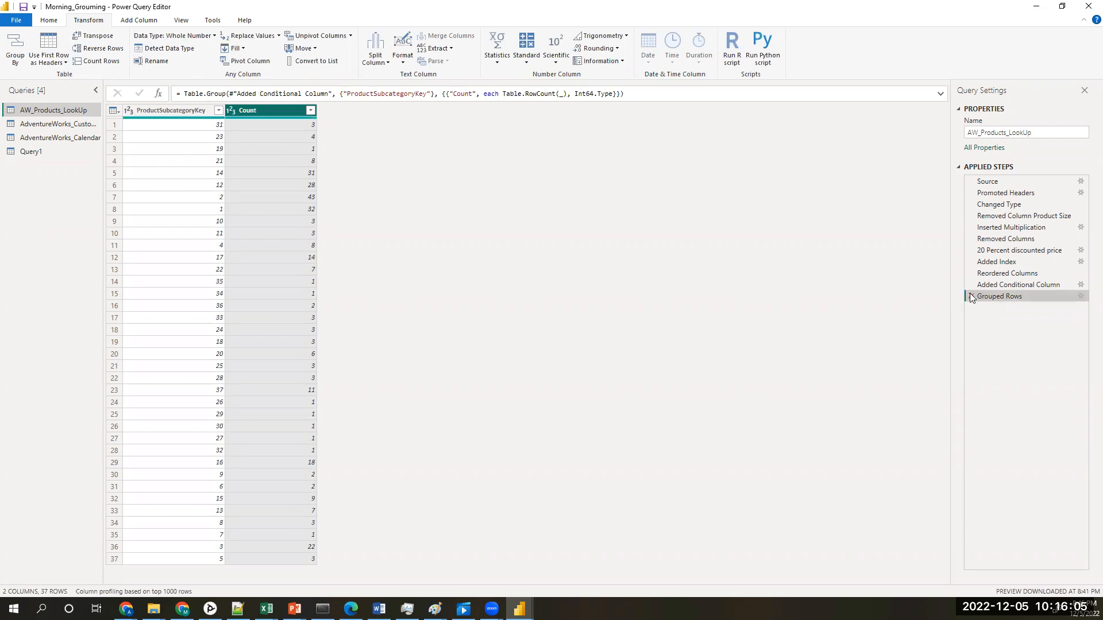
left_click(970, 295)
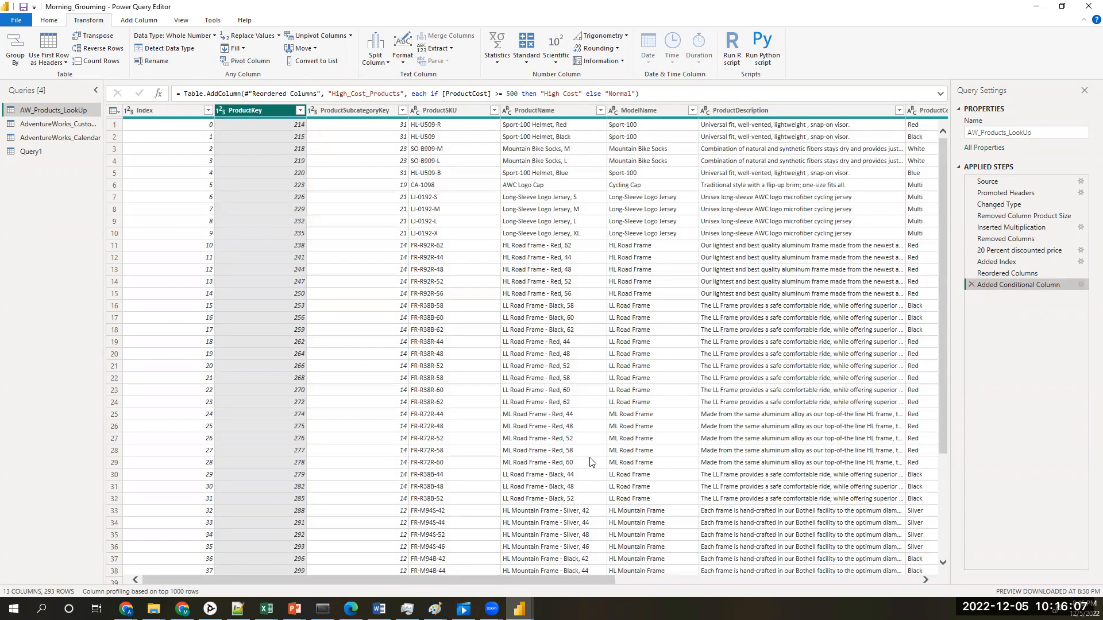
Step: Group AW_Products_LookUp by ProductStyle with a Count Rows column named Count
left_click_drag(559, 580, 639, 597)
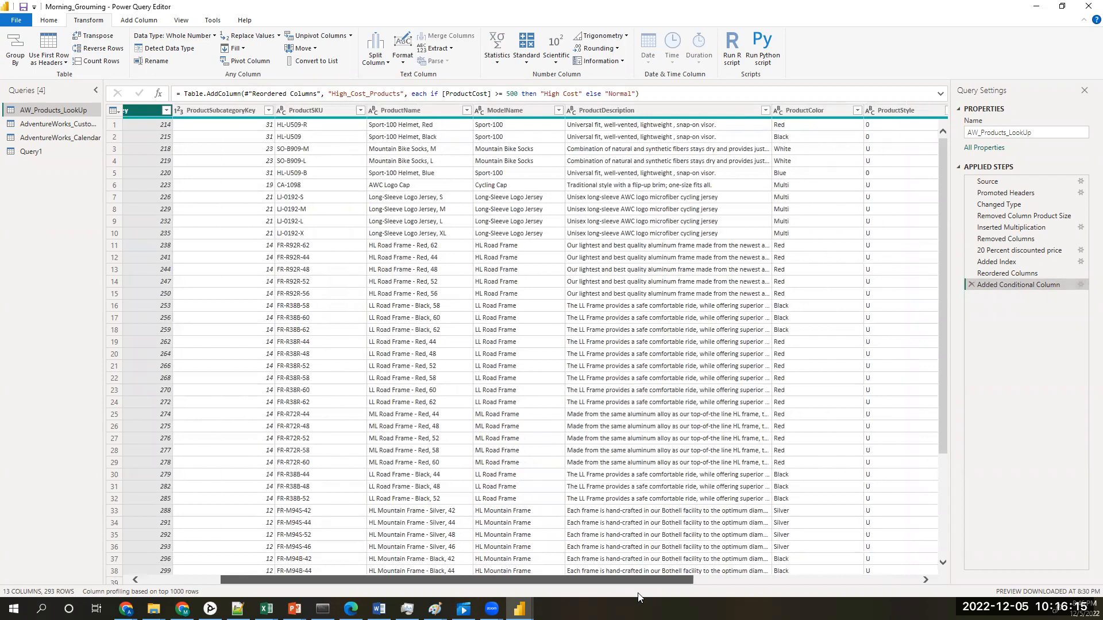
scroll(637, 597, "right", 5)
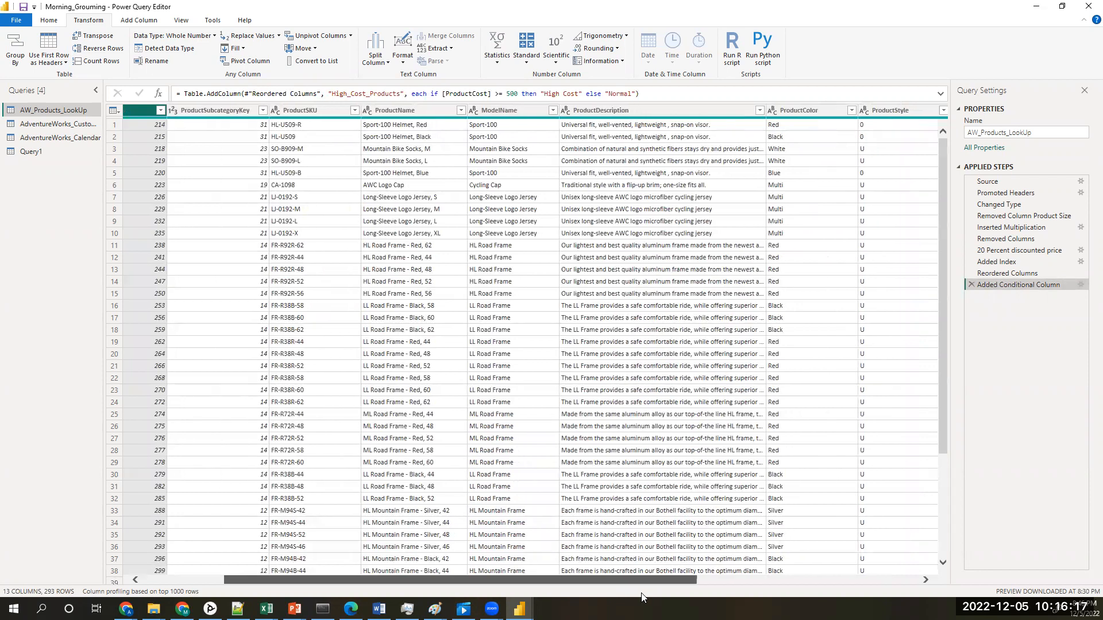
scroll(526, 344, "right", 3)
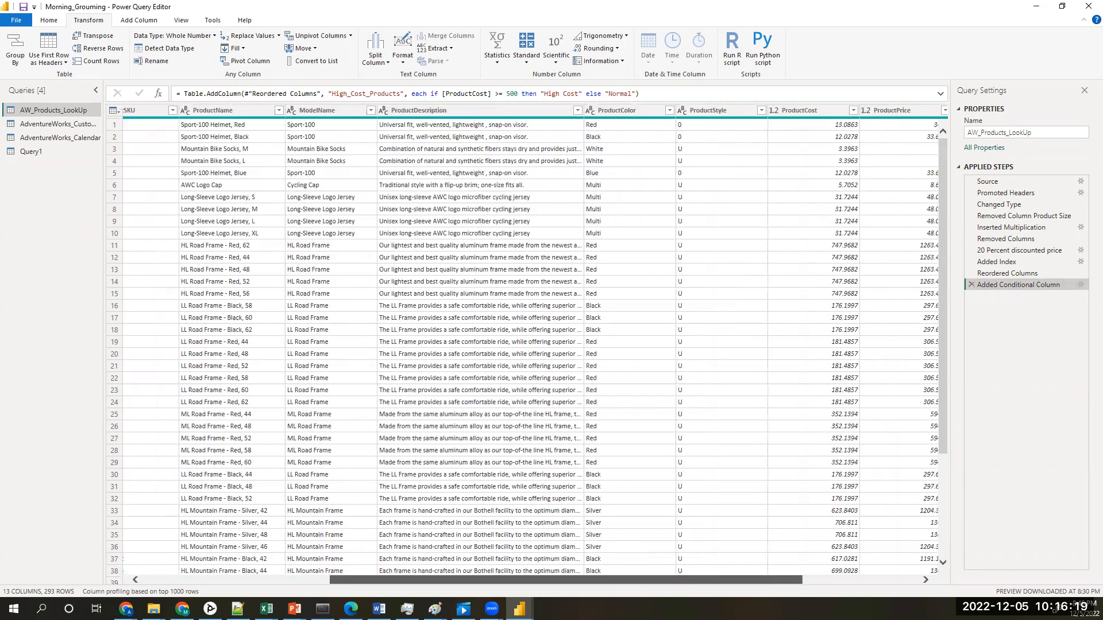
scroll(669, 315, "down", 4)
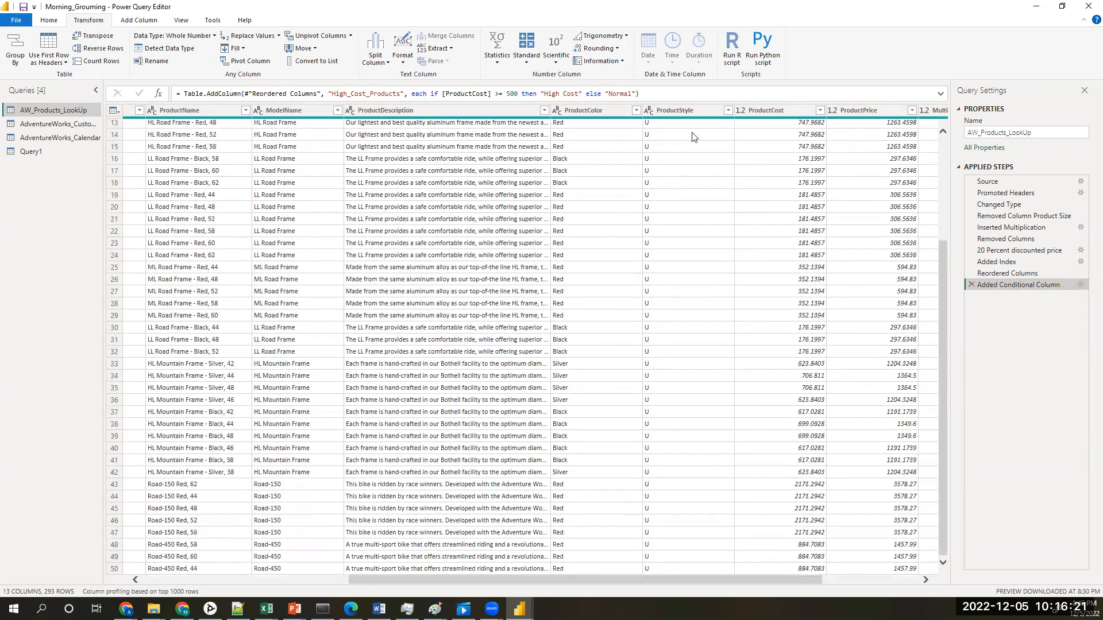
left_click(675, 110)
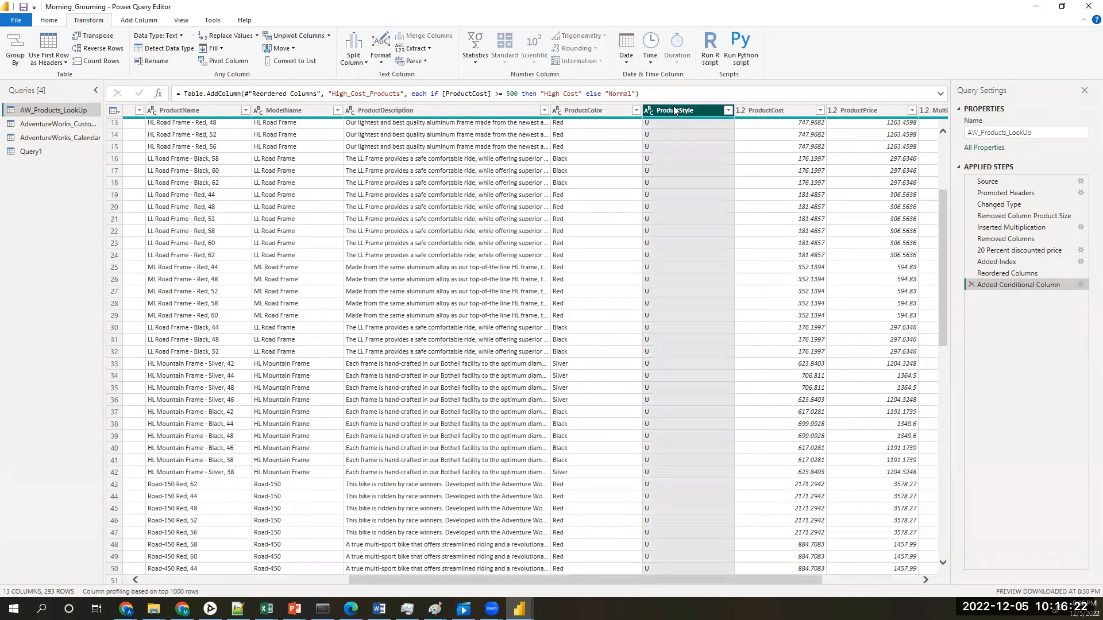
left_click(16, 46)
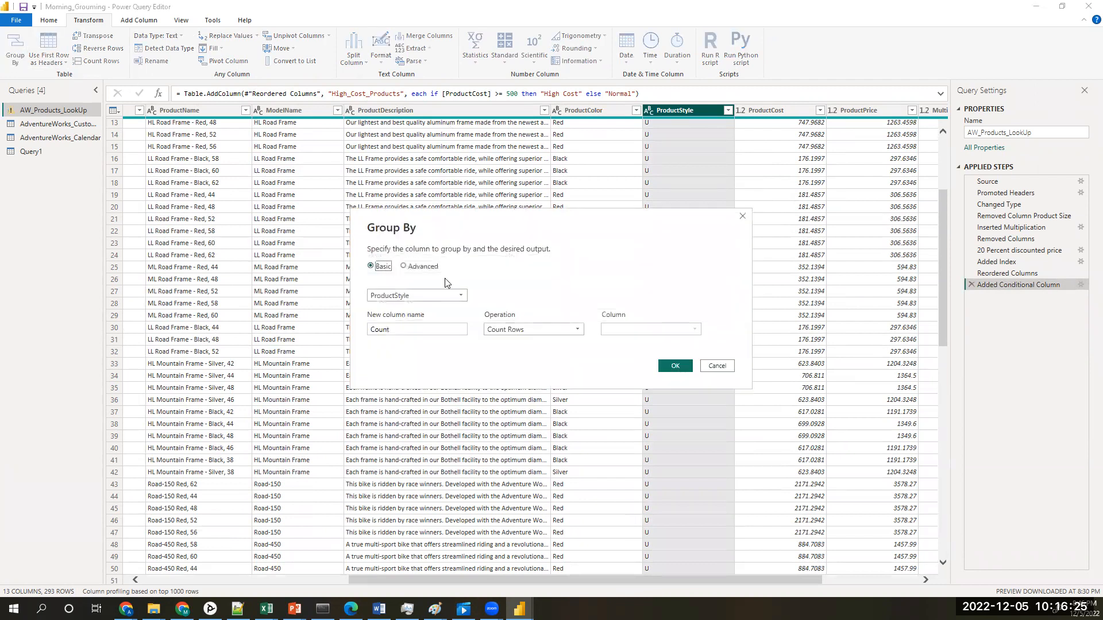
left_click(675, 366)
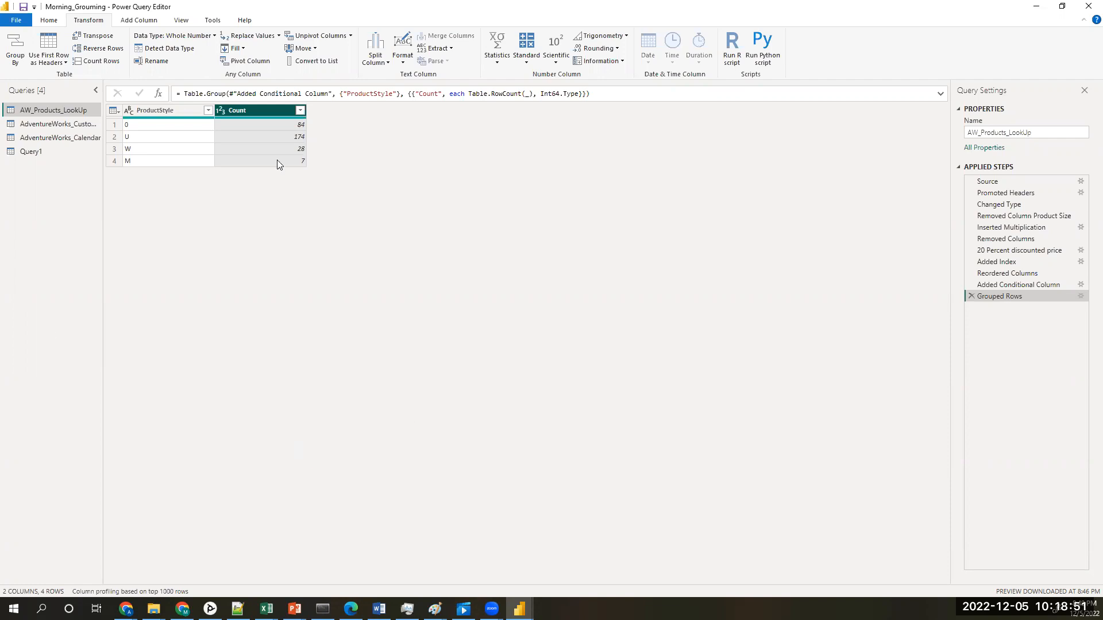
Step: Highlight the Table.Group formula for review, and delete the Grouped Rows applied step from AW_Products_LookUp
left_click_drag(590, 93, 184, 92)
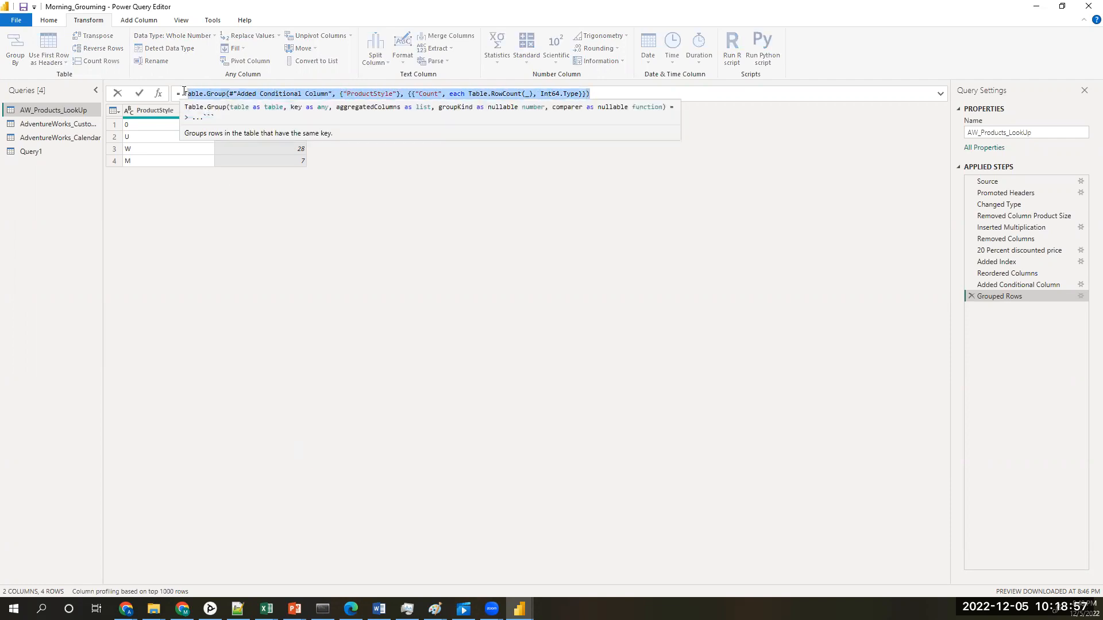
left_click(592, 94)
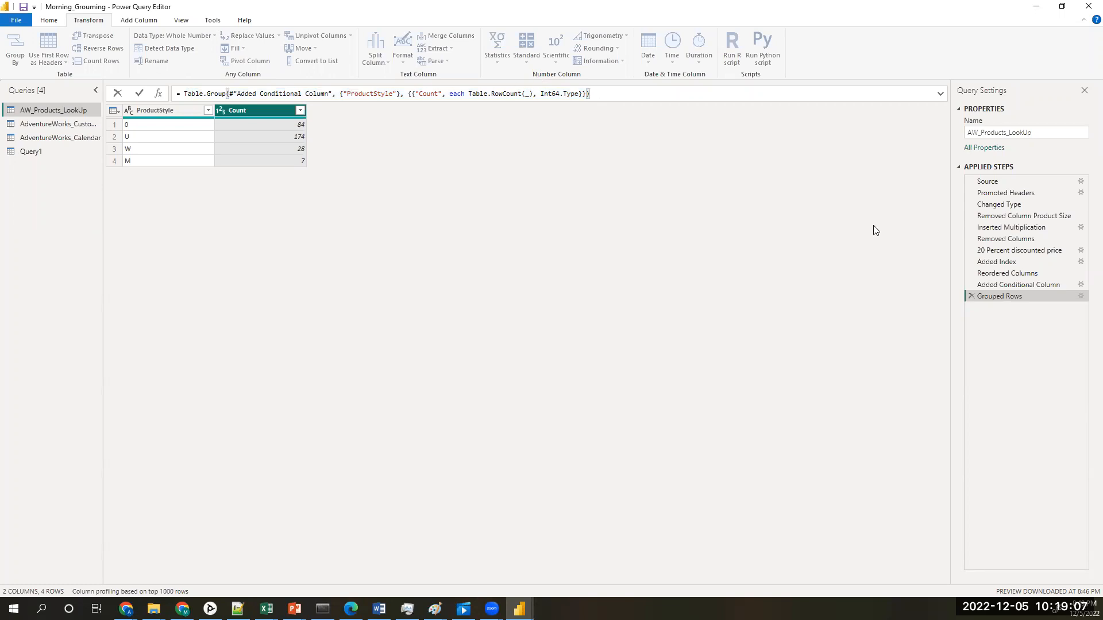
left_click(971, 297)
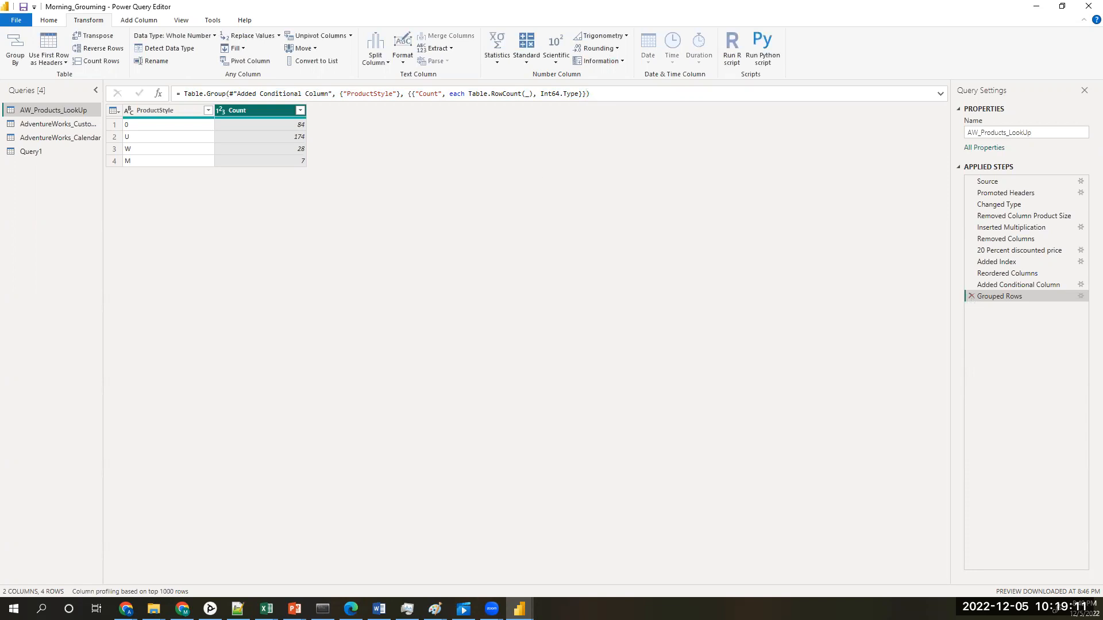
left_click(971, 295)
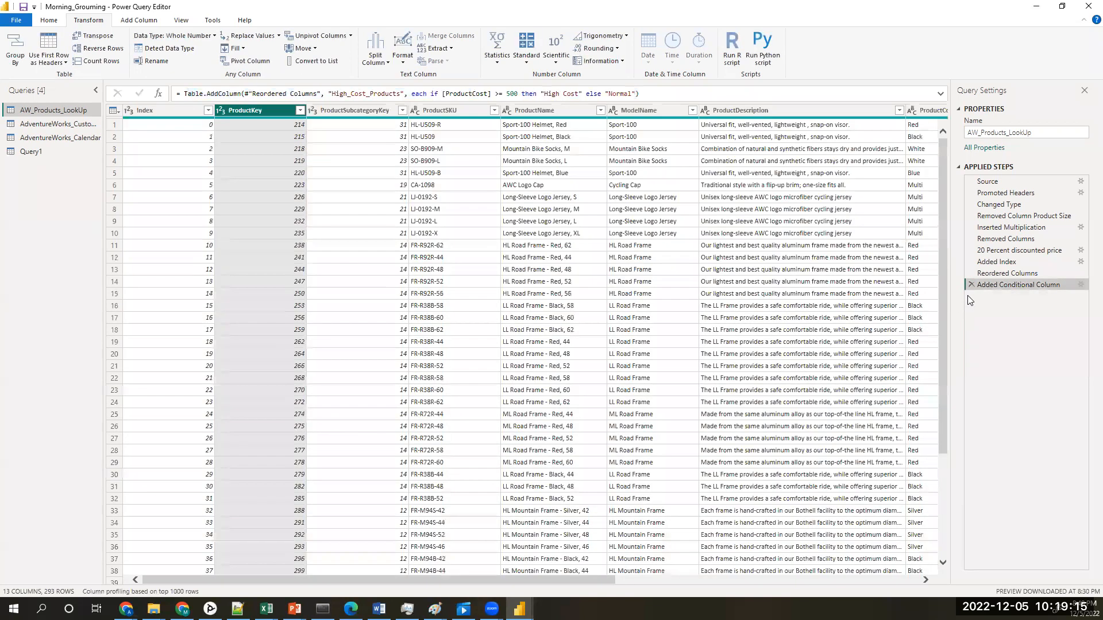